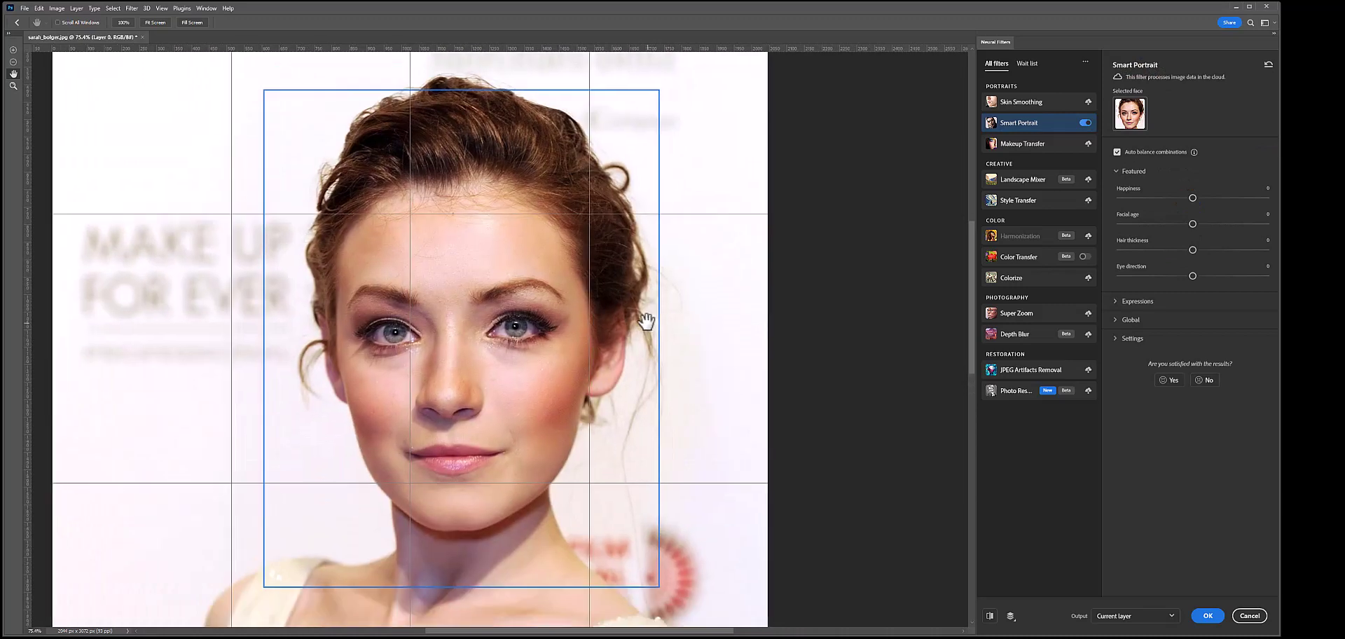
Try turning the woman's head with Smart Portrait's Head direction setting, and undo the change.
click(1121, 302)
click(1121, 380)
click(1119, 487)
drag(1189, 406, 1158, 406)
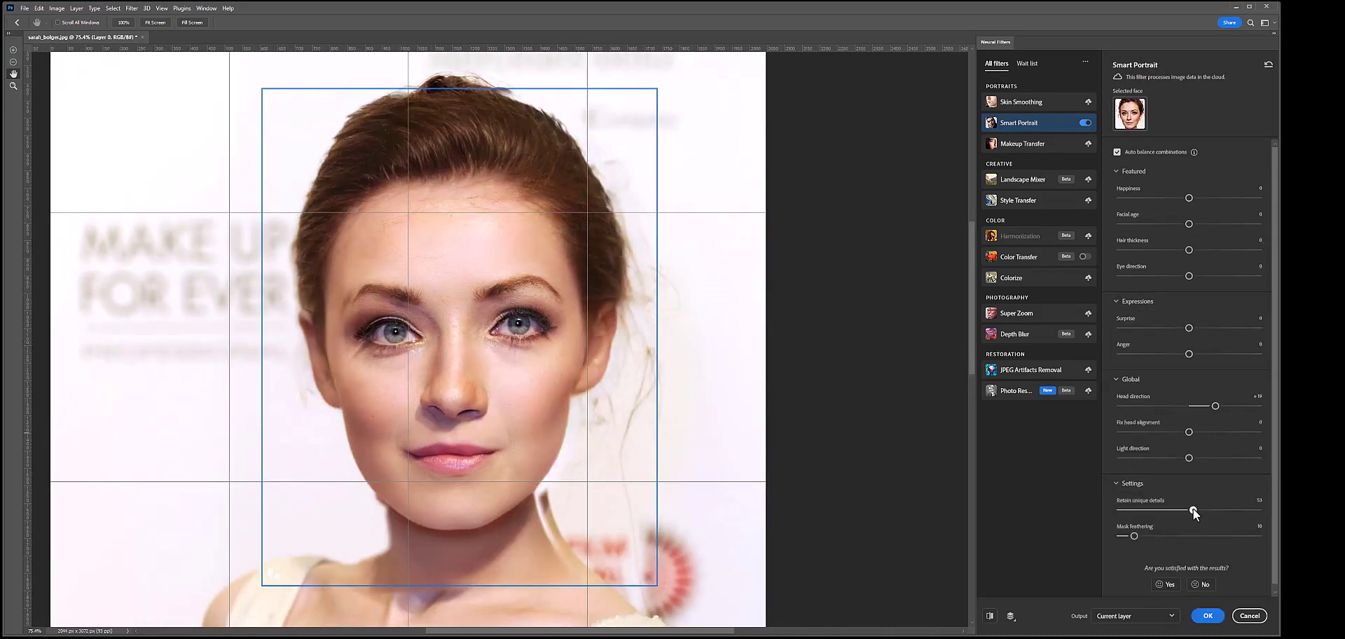
key(ctrl+z)
key(ctrl+z)
mouse_move(1189, 406)
mouse_down()
mouse_move(1208, 410)
mouse_move(1189, 409)
mouse_up()
Enable the Super Zoom neural filter on the portrait and check the enlarged face.
click(1027, 315)
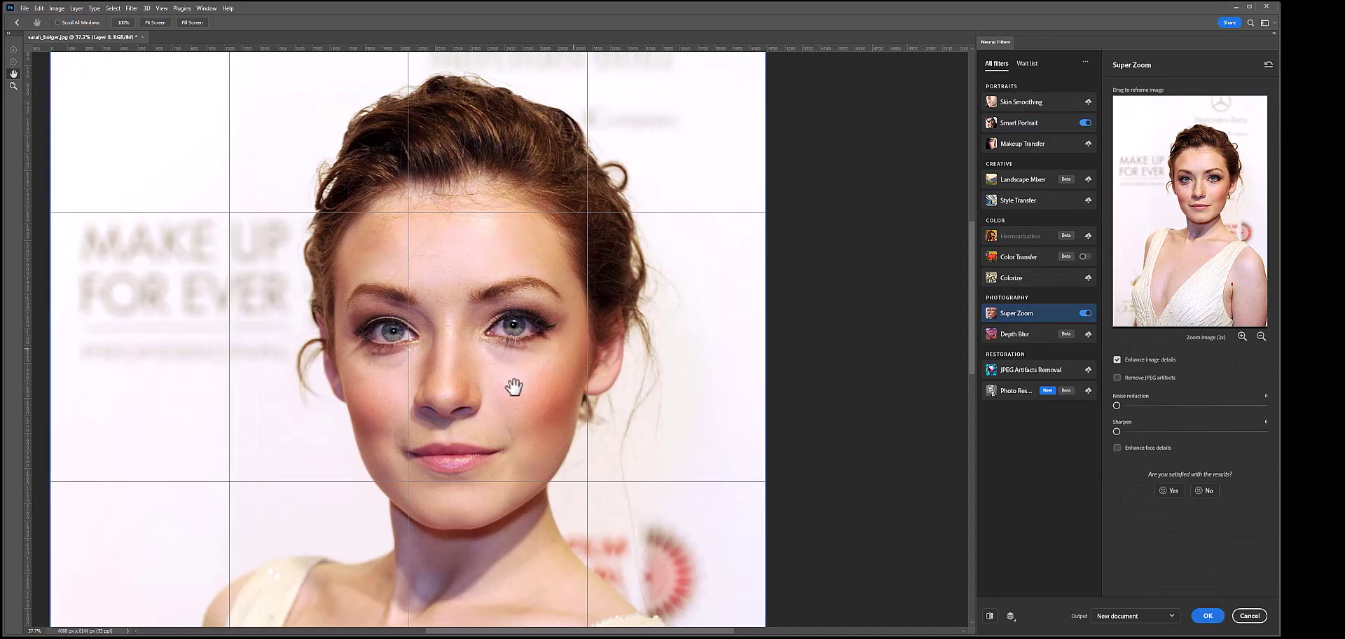
alt+scroll(595, 326, down, 1)
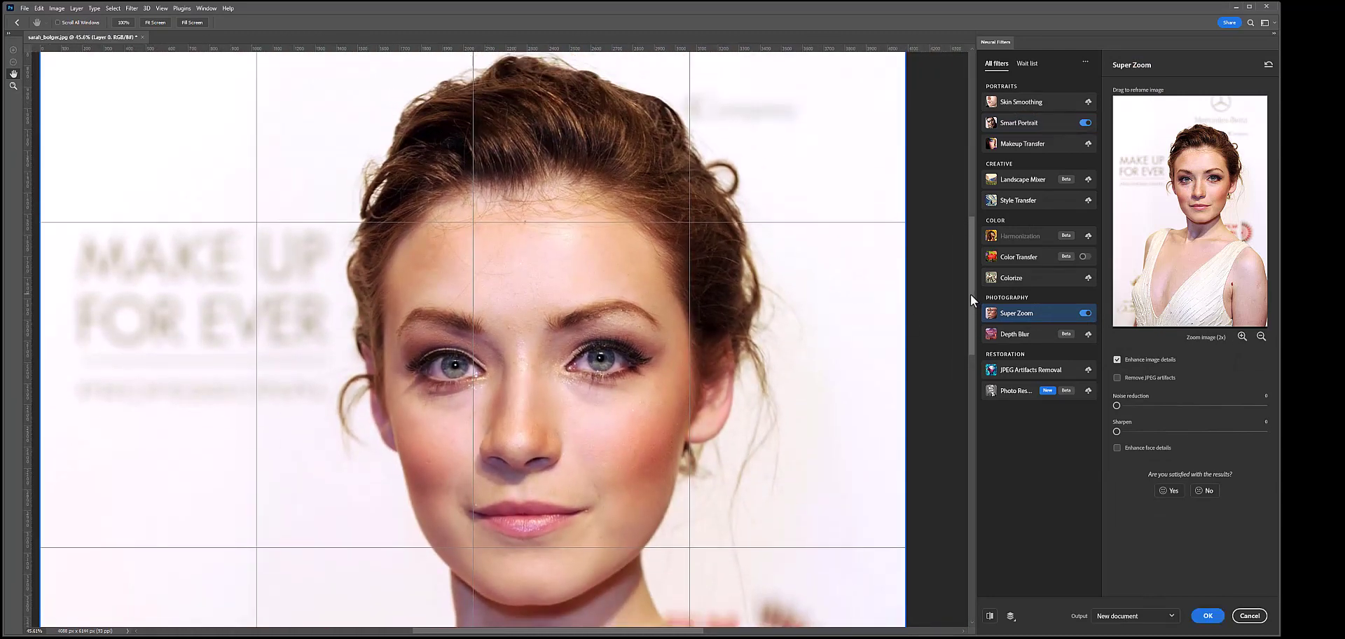
Browse Downloads for a custom Color Transfer reference image, and set the filter output to New layer.
click(1021, 259)
click(1227, 92)
click(1262, 159)
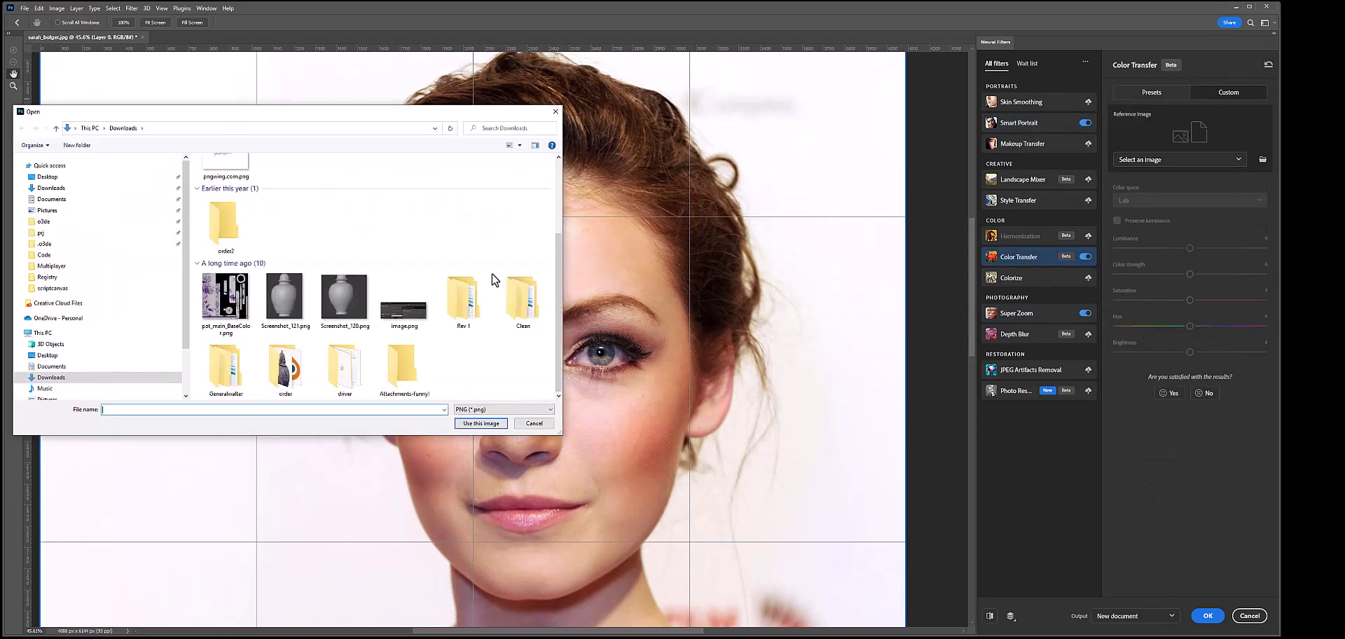
scroll(492, 279, up, 2)
scroll(397, 272, down, 2)
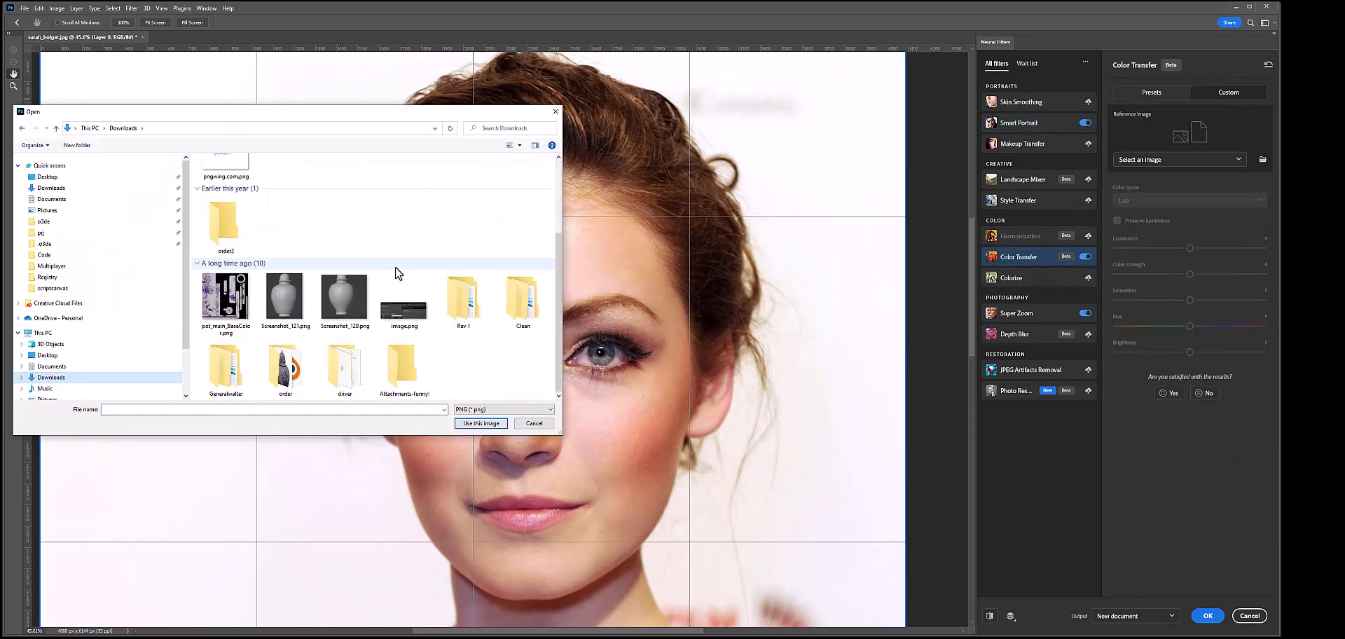
scroll(378, 280, up, 2)
scroll(308, 337, down, 2)
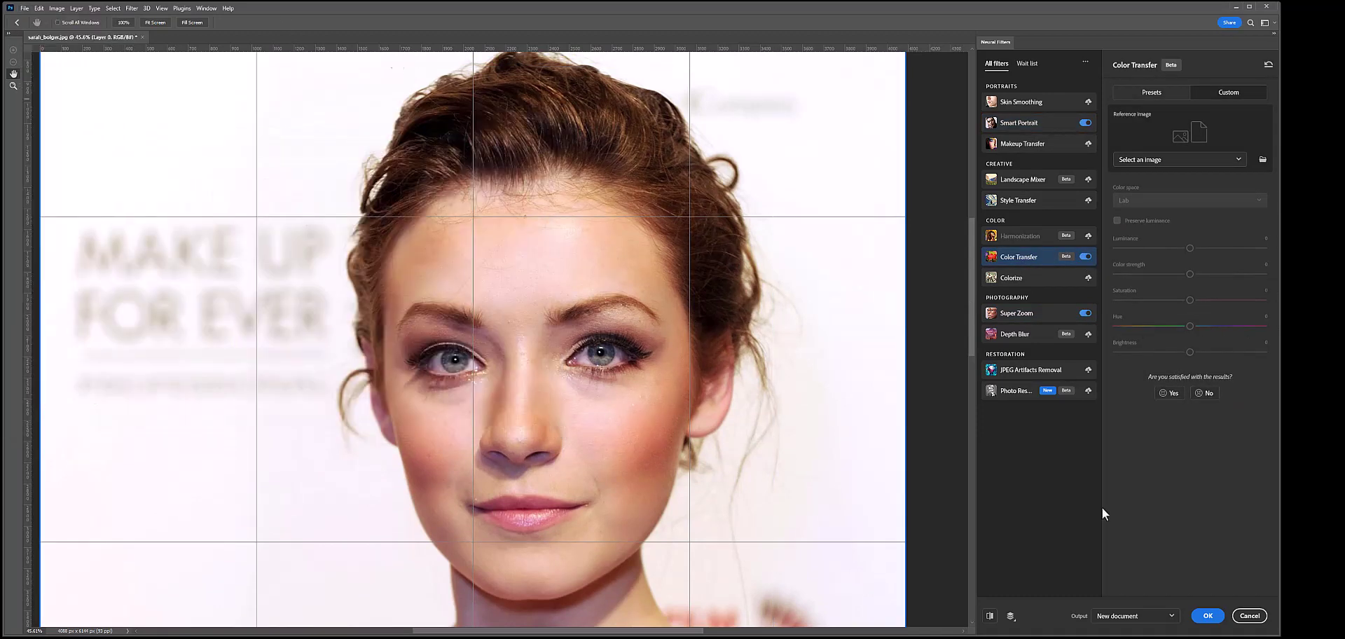
click(1135, 616)
click(1118, 623)
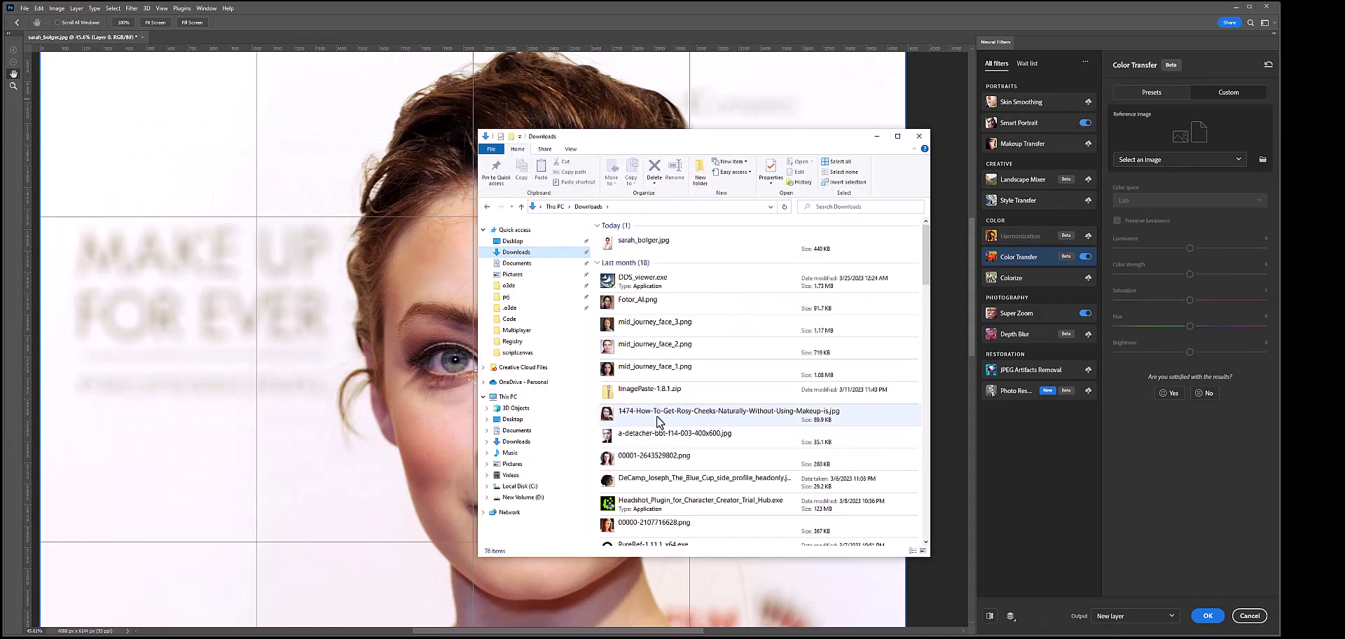
Find the painting DeCamp_Joseph_The_Blue_Cup.jpg in Downloads and open it in Photoshop.
click(683, 519)
right_click(697, 516)
click(878, 373)
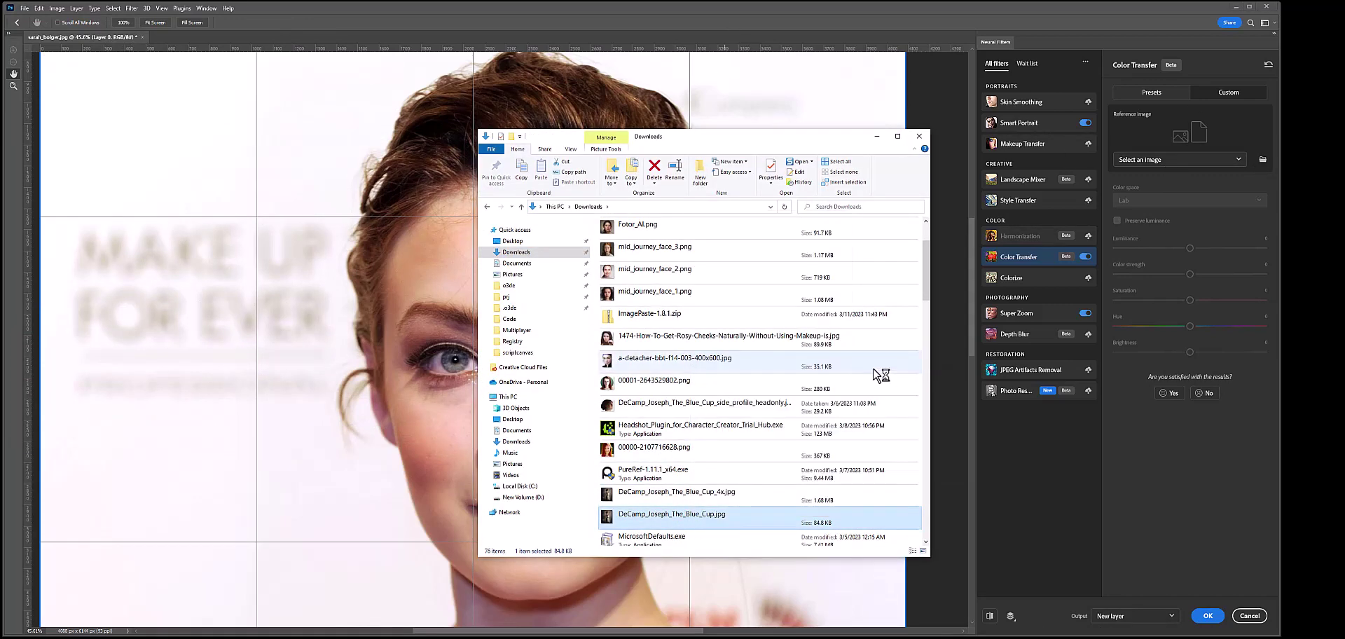
click(475, 176)
click(1088, 371)
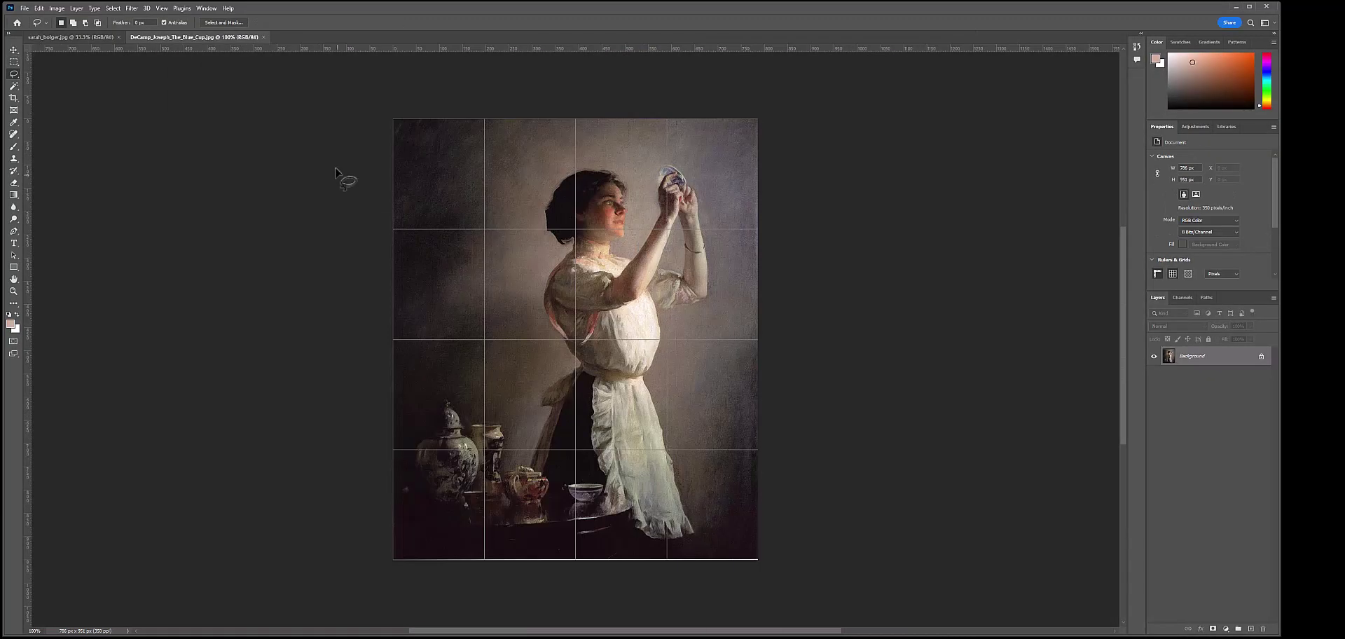
Try to save the painting as a separate file.
key(ctrl+shift+s)
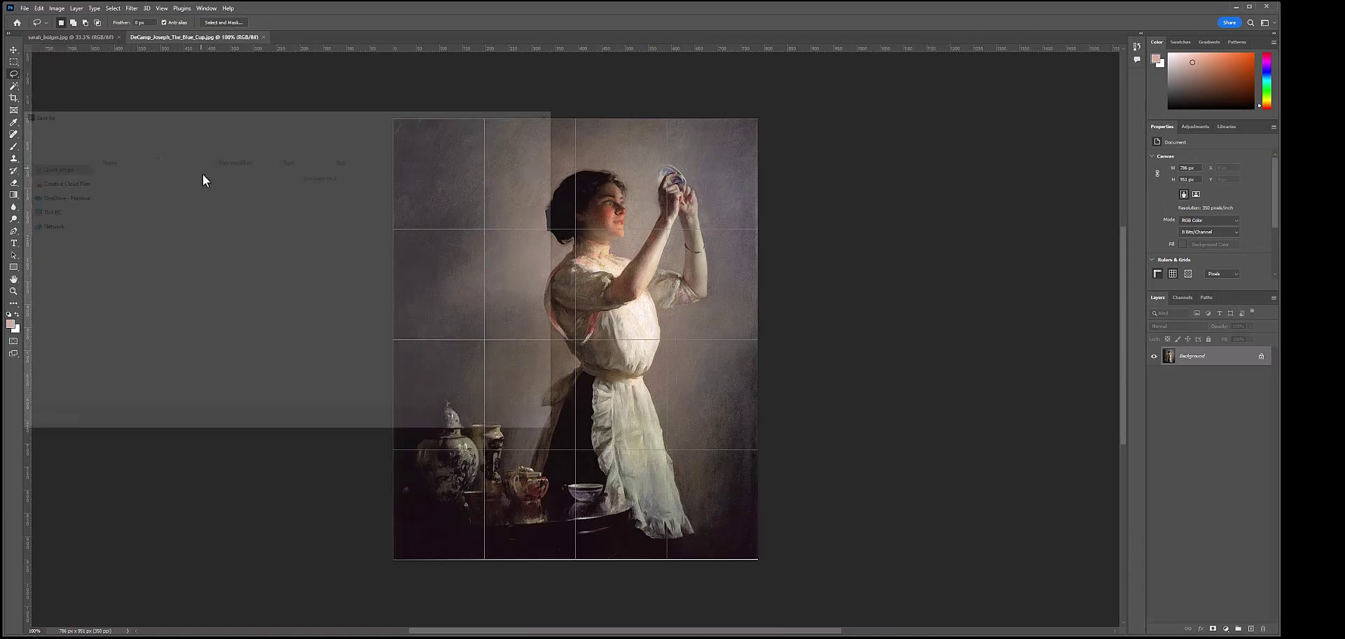
scroll(56, 259, down, 2)
click(52, 358)
key(ctrl+shift+n)
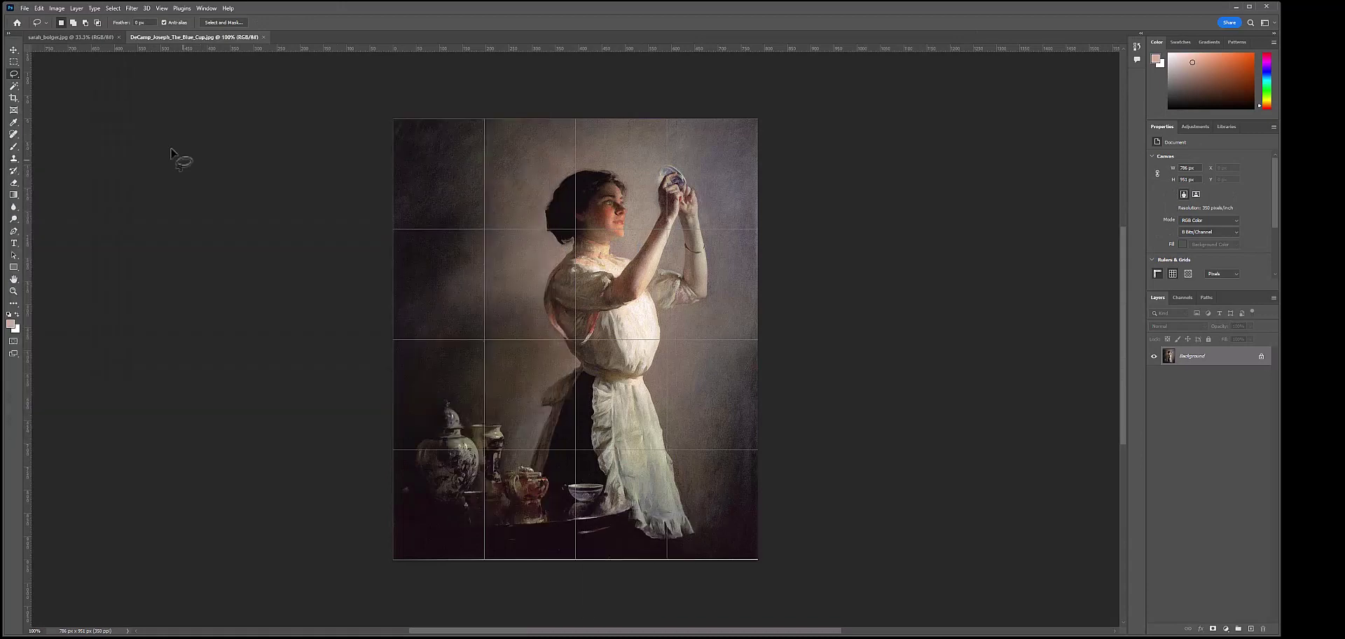
Try a custom Color Transfer on the portrait, using the painting as reference with Preserve luminance enabled.
click(85, 37)
click(131, 7)
click(151, 45)
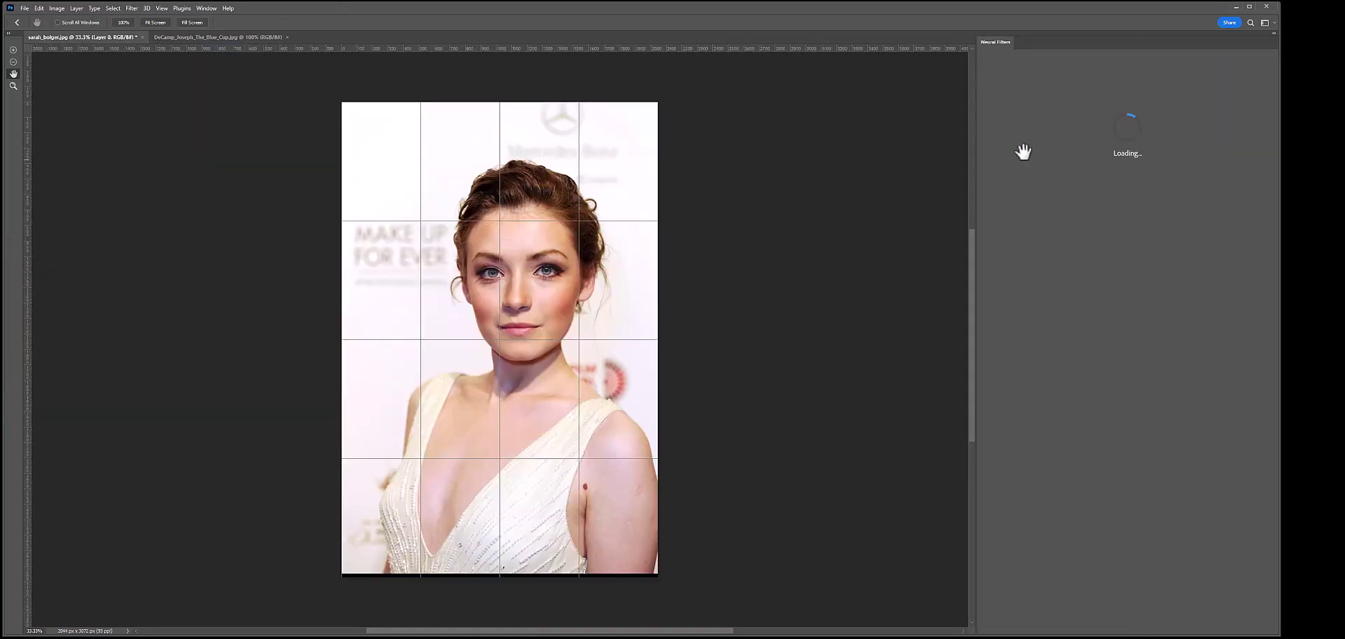
click(1020, 122)
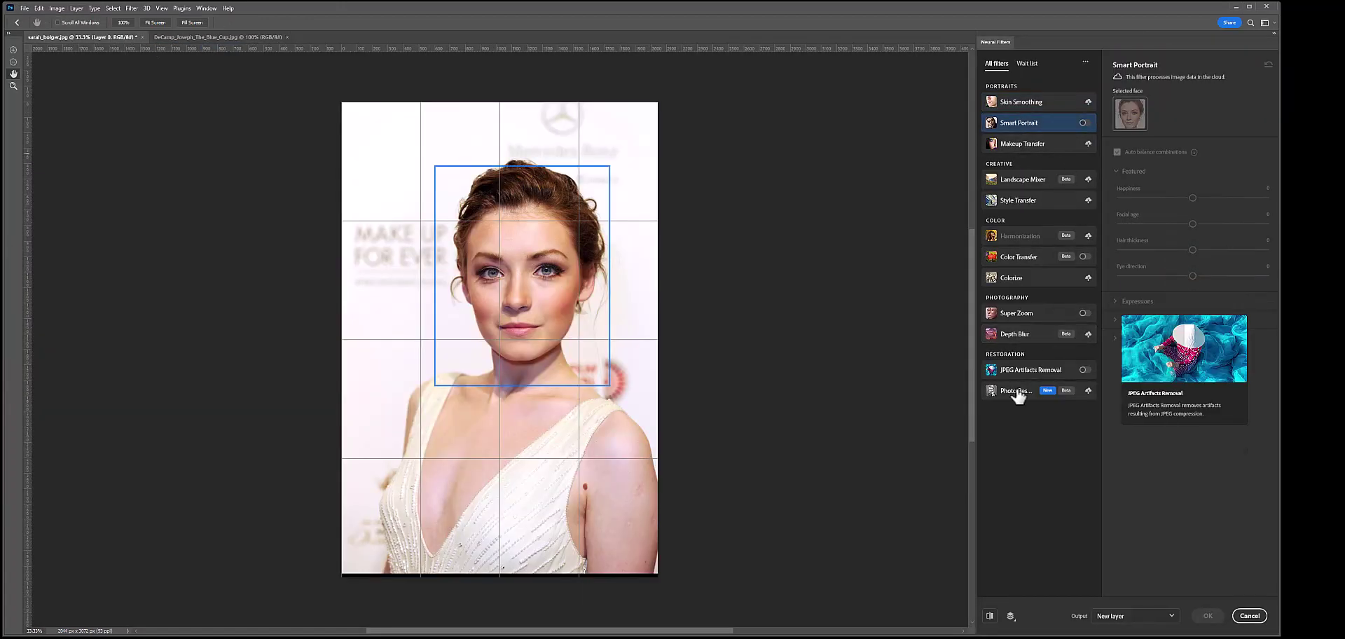
click(1085, 256)
click(1212, 94)
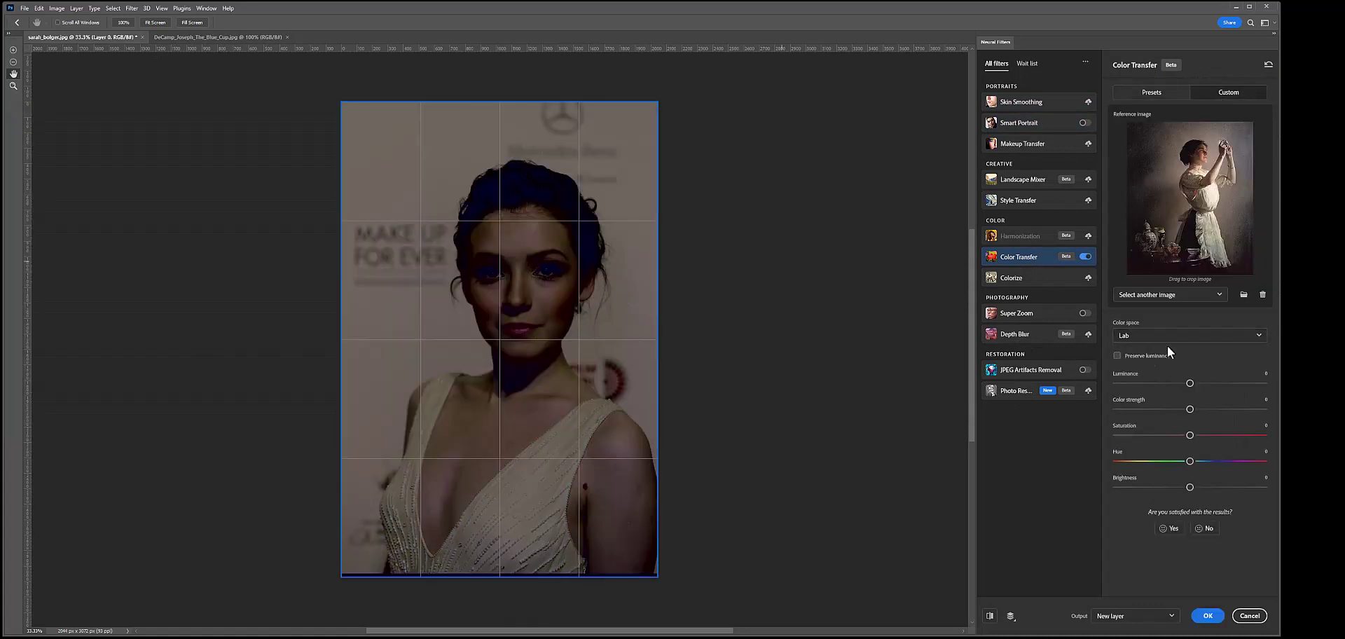
click(1117, 355)
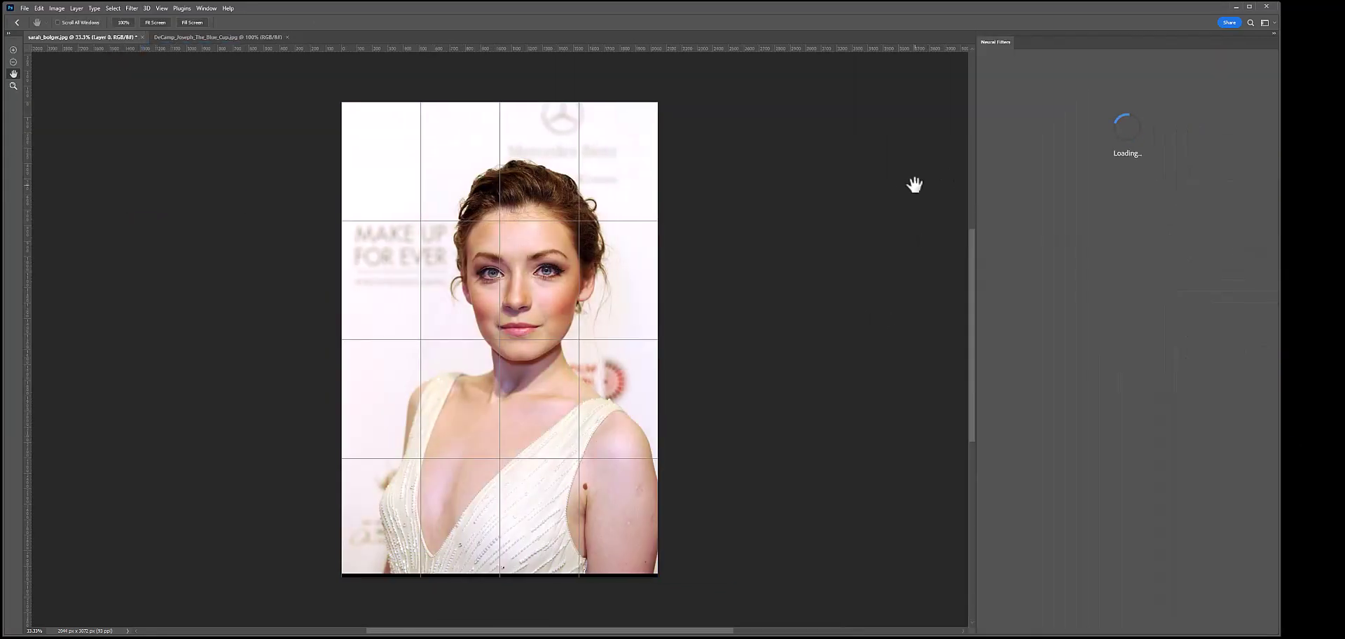
Enable Smart Portrait and inspect its Expressions, Global and Settings options for the woman's face.
click(1084, 123)
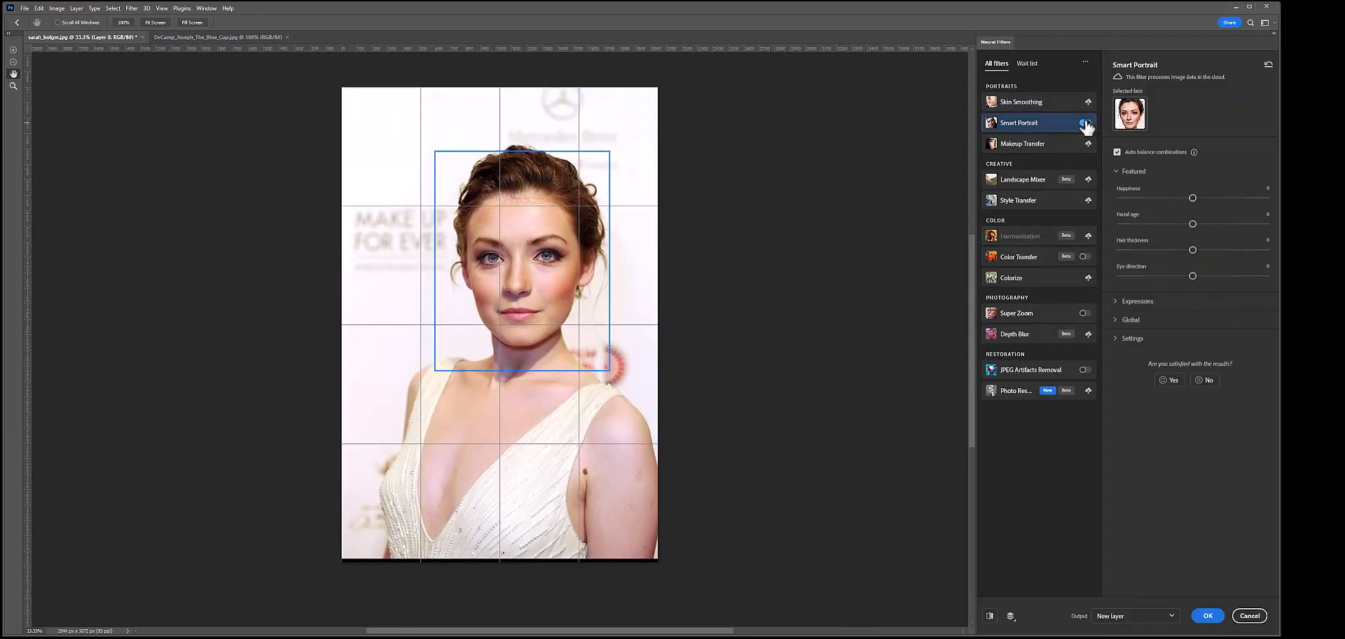
drag(1192, 198, 1193, 224)
alt+scroll(552, 256, up, 9)
alt+scroll(583, 300, down, 3)
click(1153, 302)
click(1153, 379)
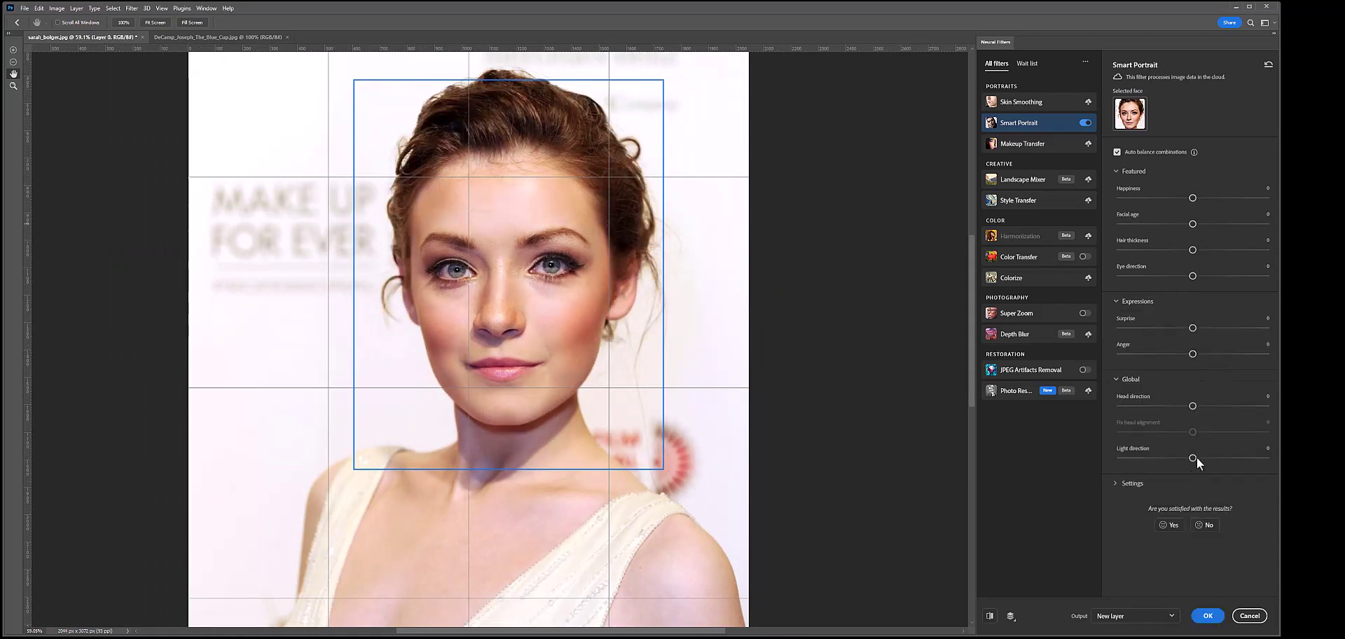
click(1130, 484)
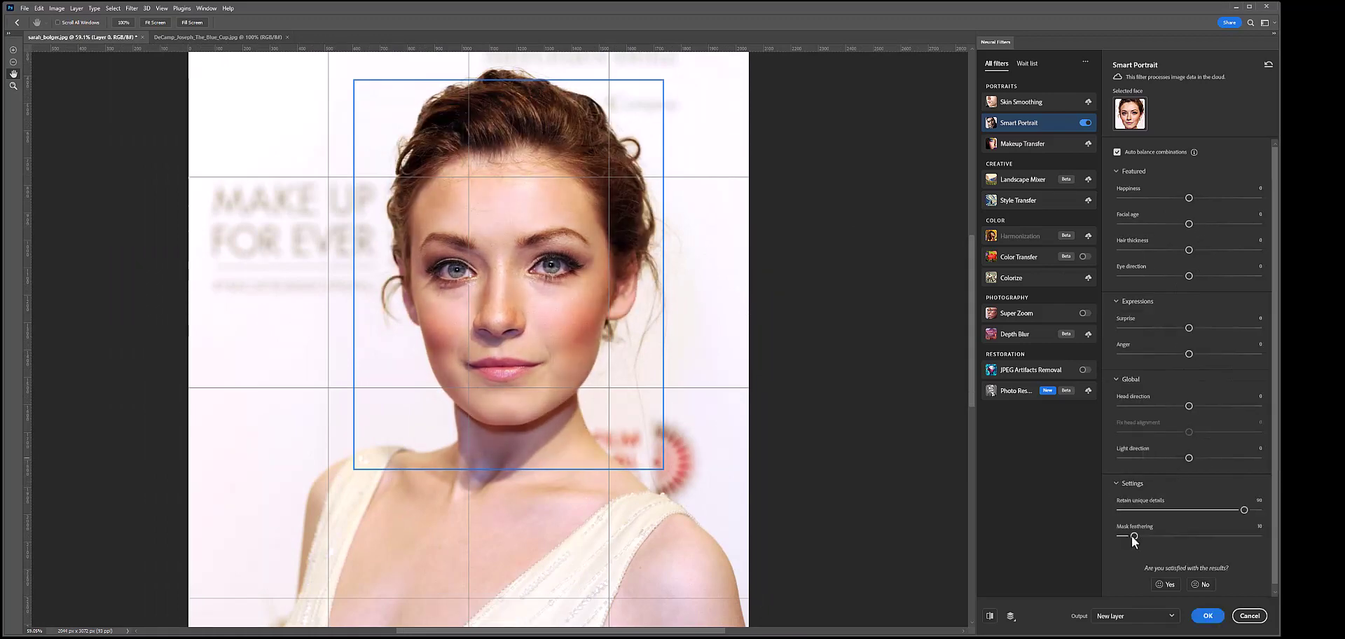
click(1195, 623)
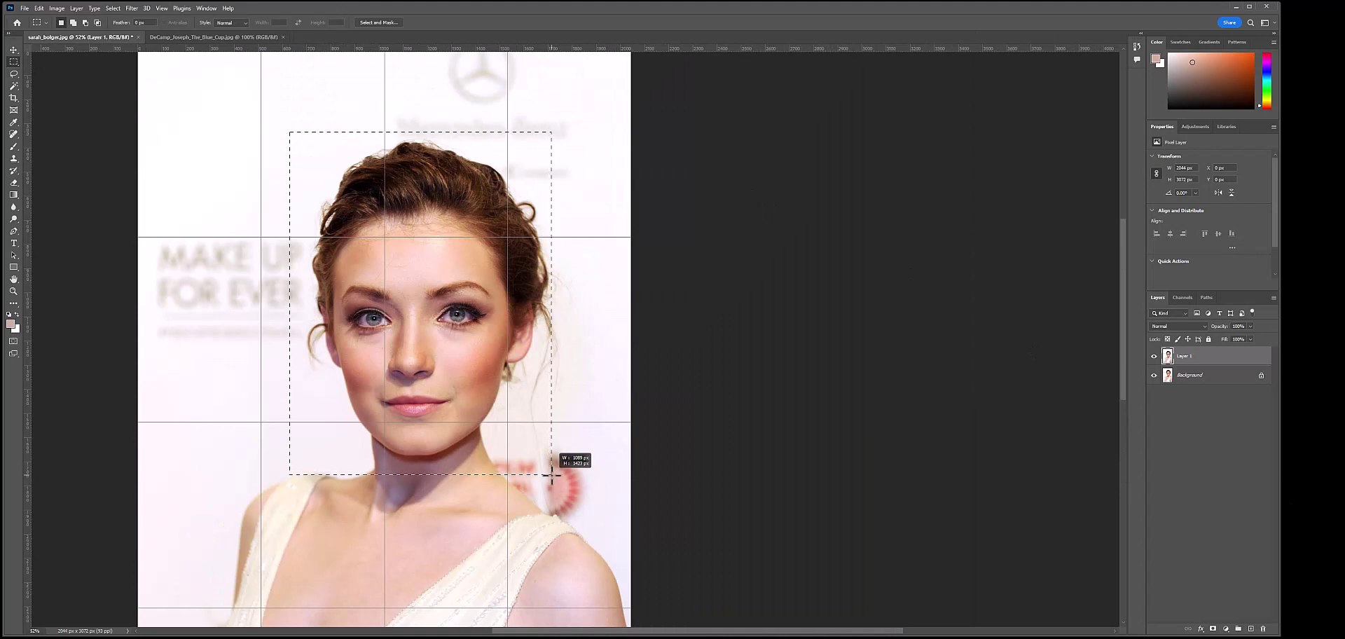
Try to mark off the woman's head, including hair and neck, with a rectangular selection.
drag(569, 473, 569, 485)
click(57, 8)
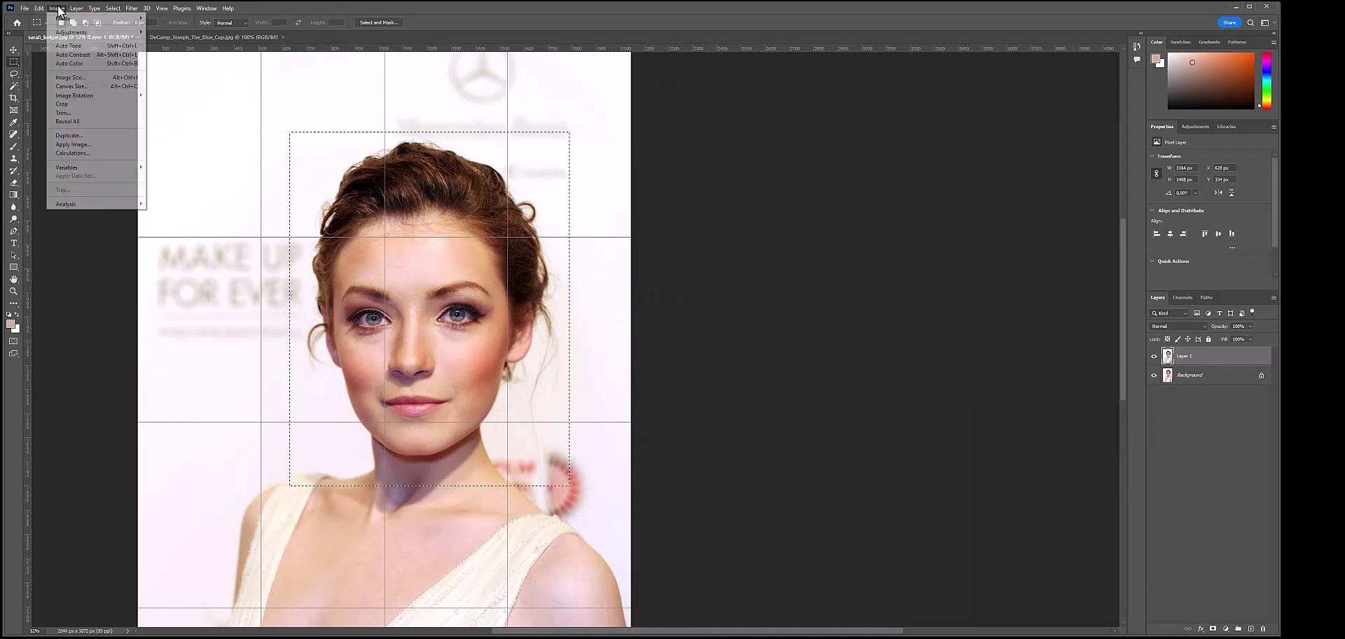
mouse_move(24, 8)
mouse_move(70, 168)
click(191, 170)
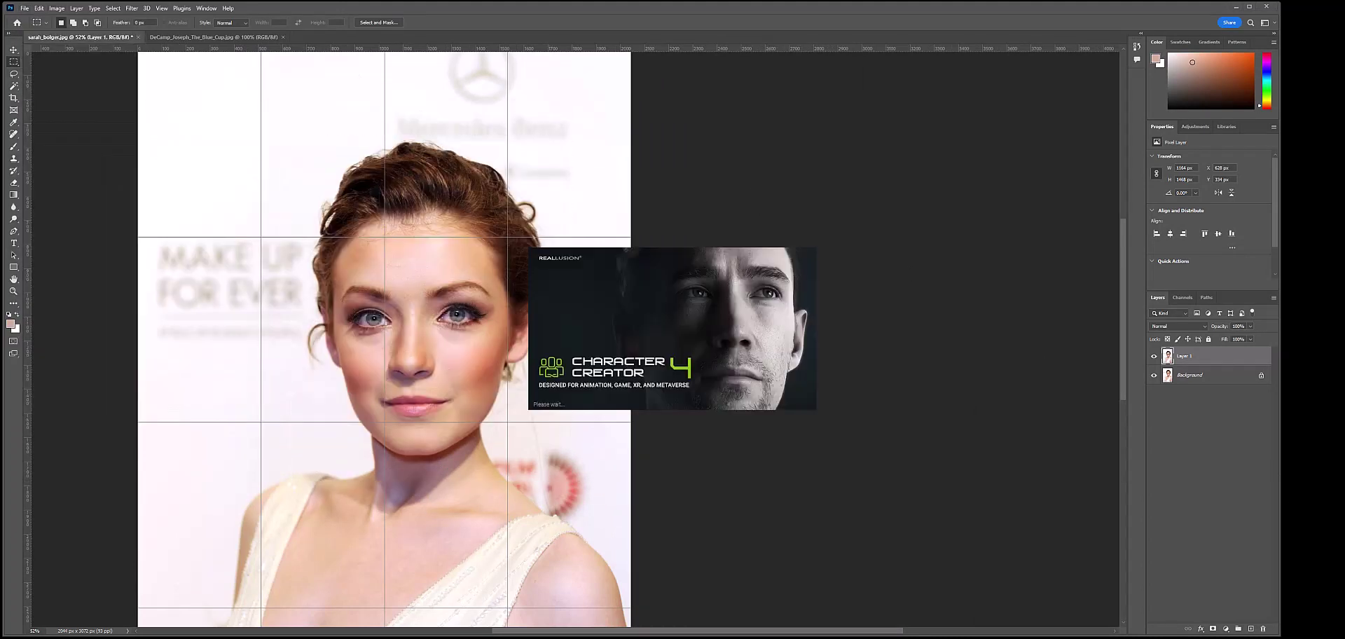
click(113, 9)
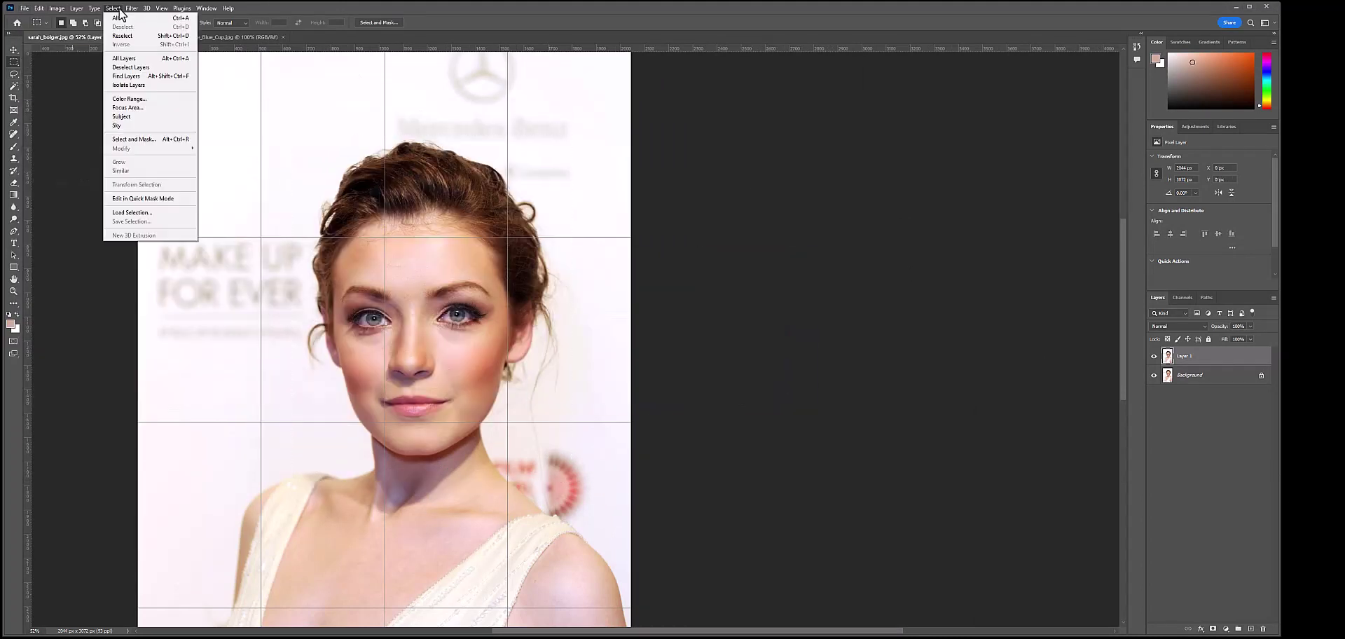
Lasso the MAKE UP FOR EVER background lettering, replace it with a Content-Aware fill at Normal mode and 100% opacity, and deselect.
click(14, 73)
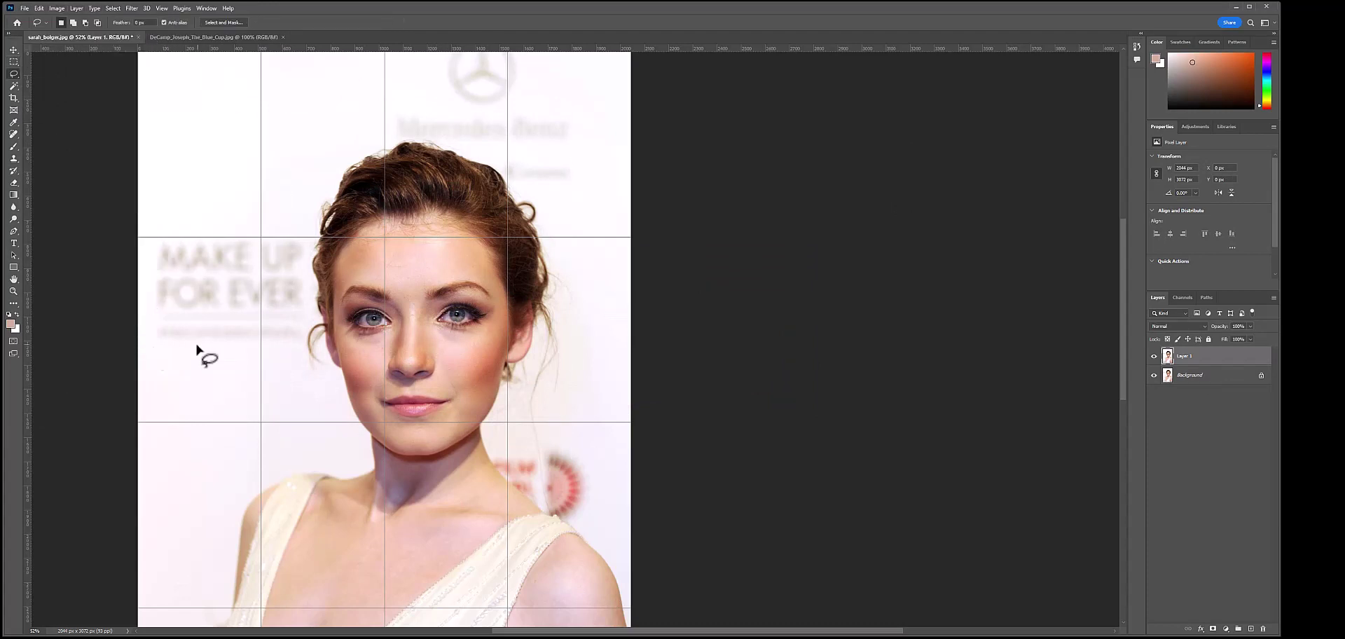
drag(196, 356, 162, 346)
click(61, 8)
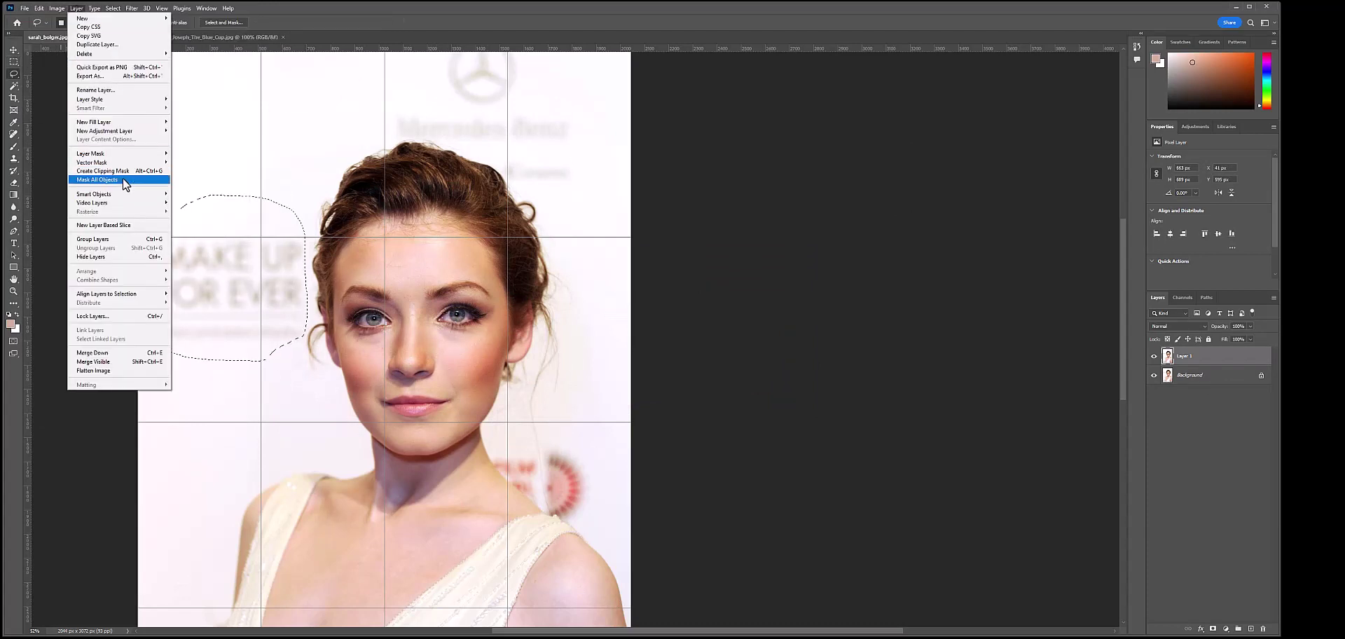
mouse_move(113, 8)
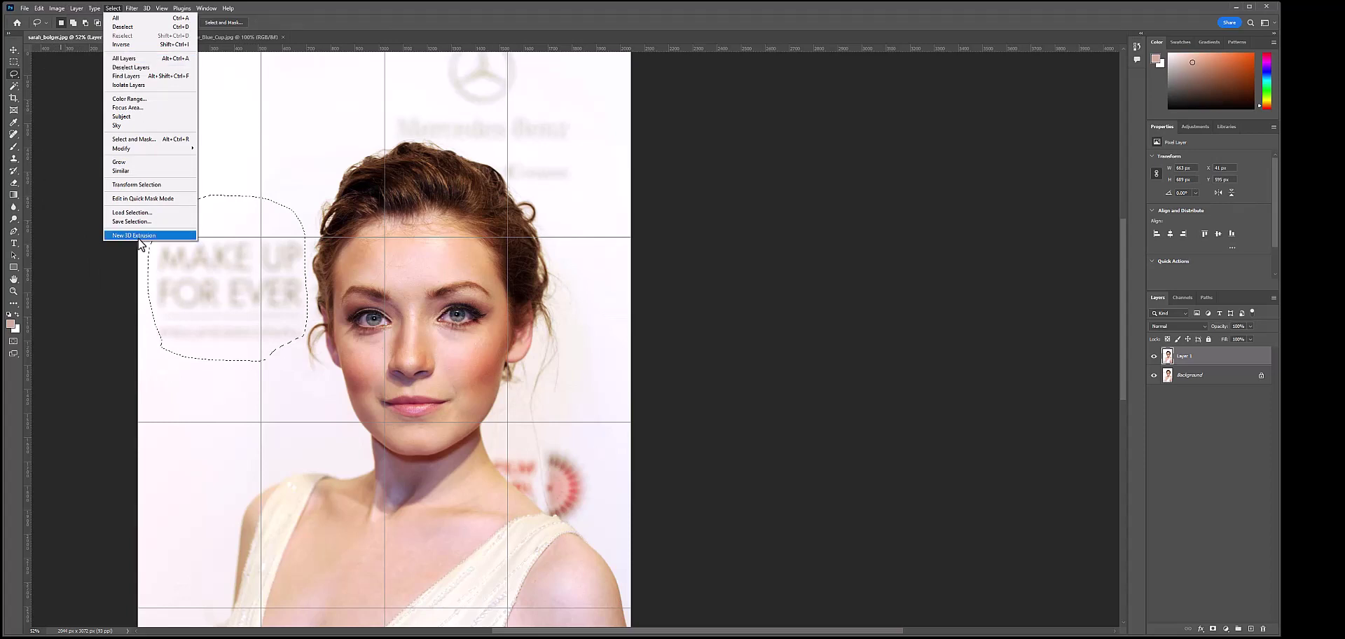
mouse_move(96, 123)
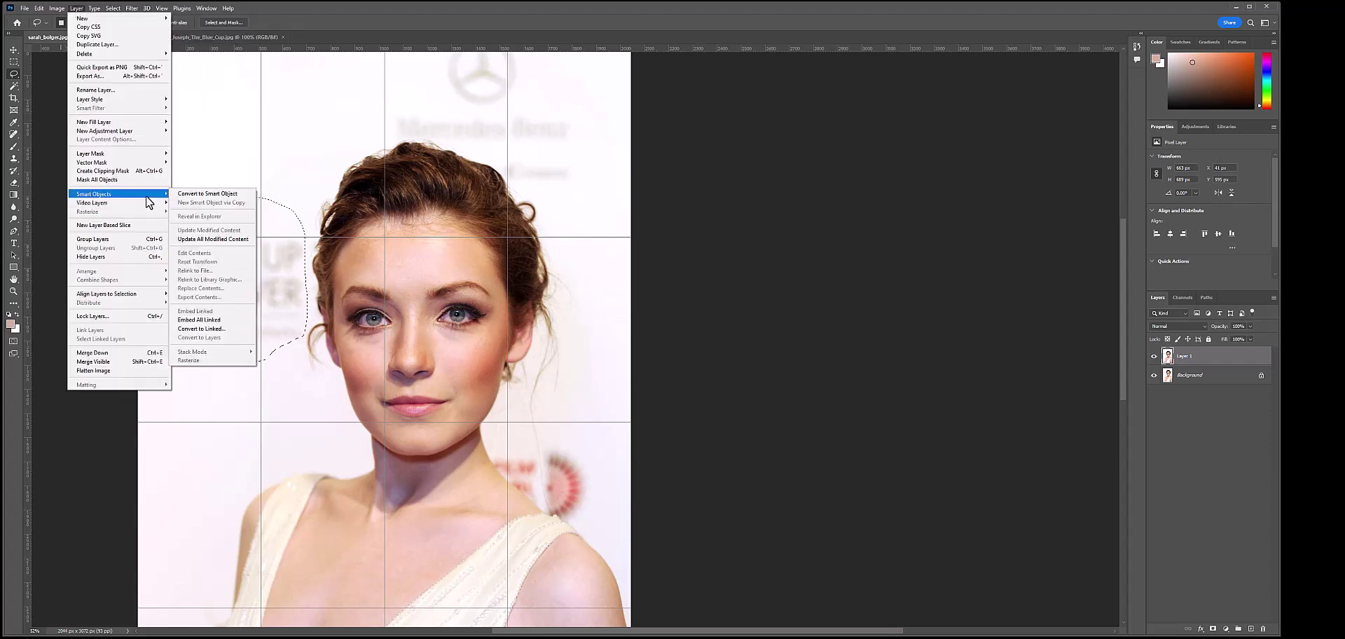
mouse_move(57, 8)
click(70, 76)
key(Escape)
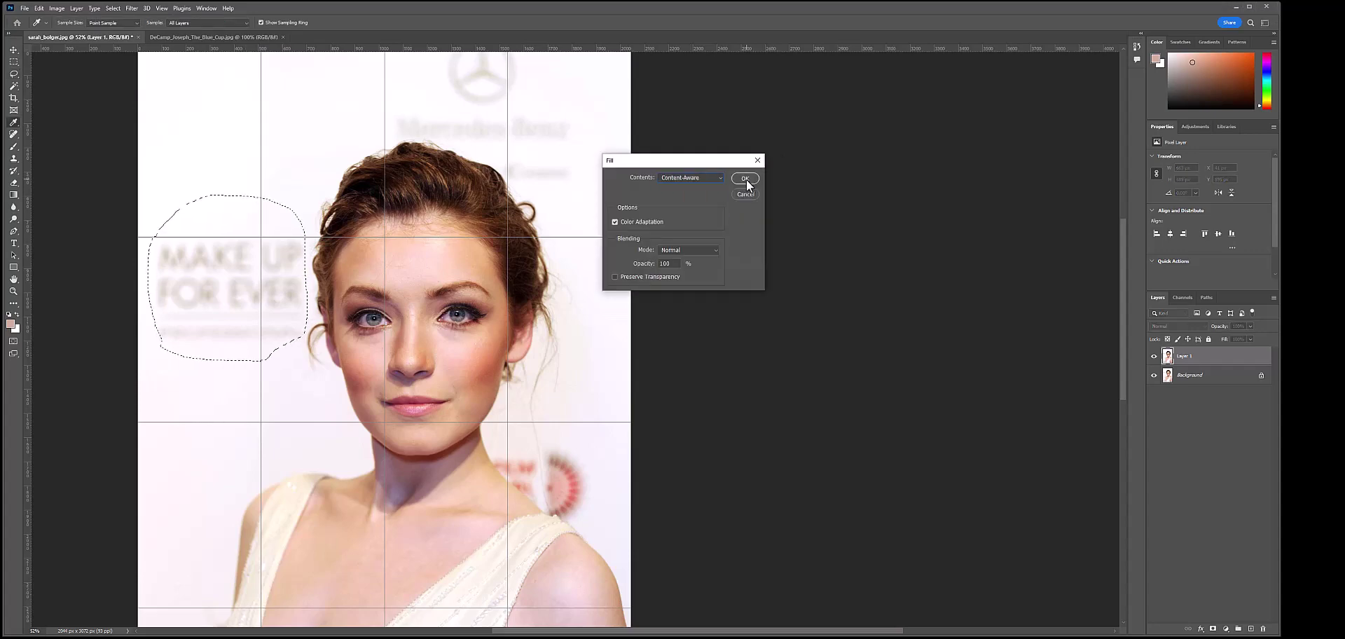
key(Return)
key(ctrl+d)
Open Task Manager and bring up the actions for a running process.
click(24, 8)
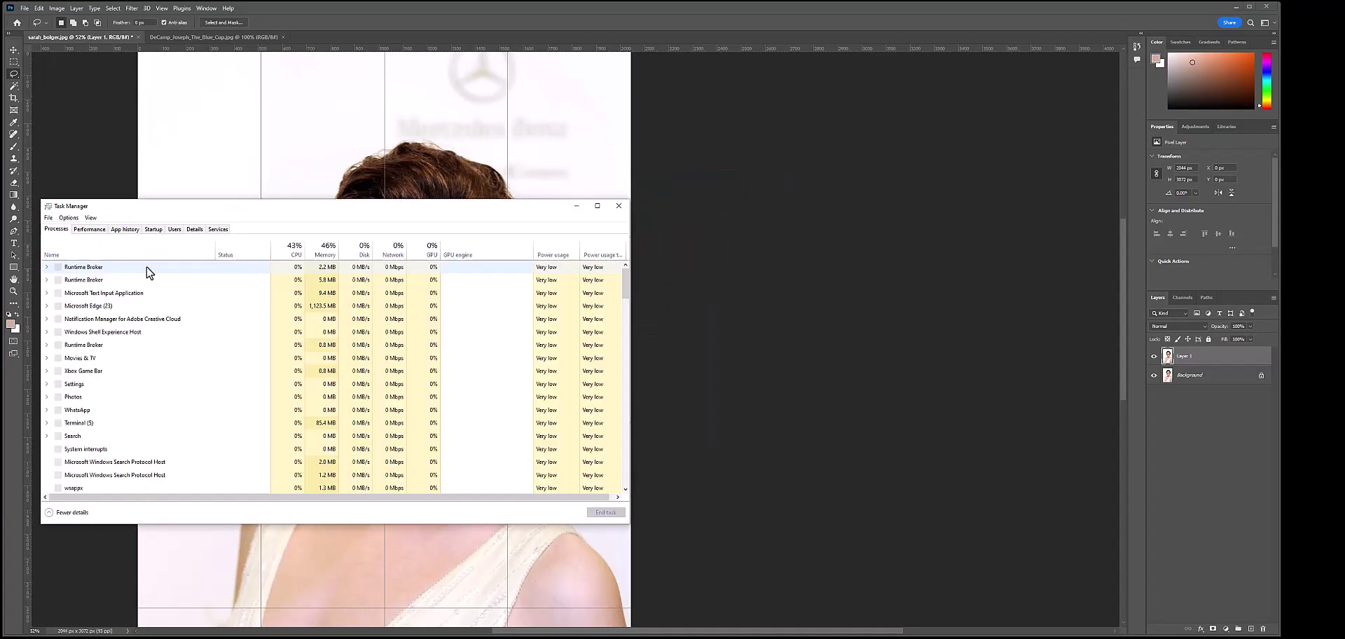
right_click(98, 410)
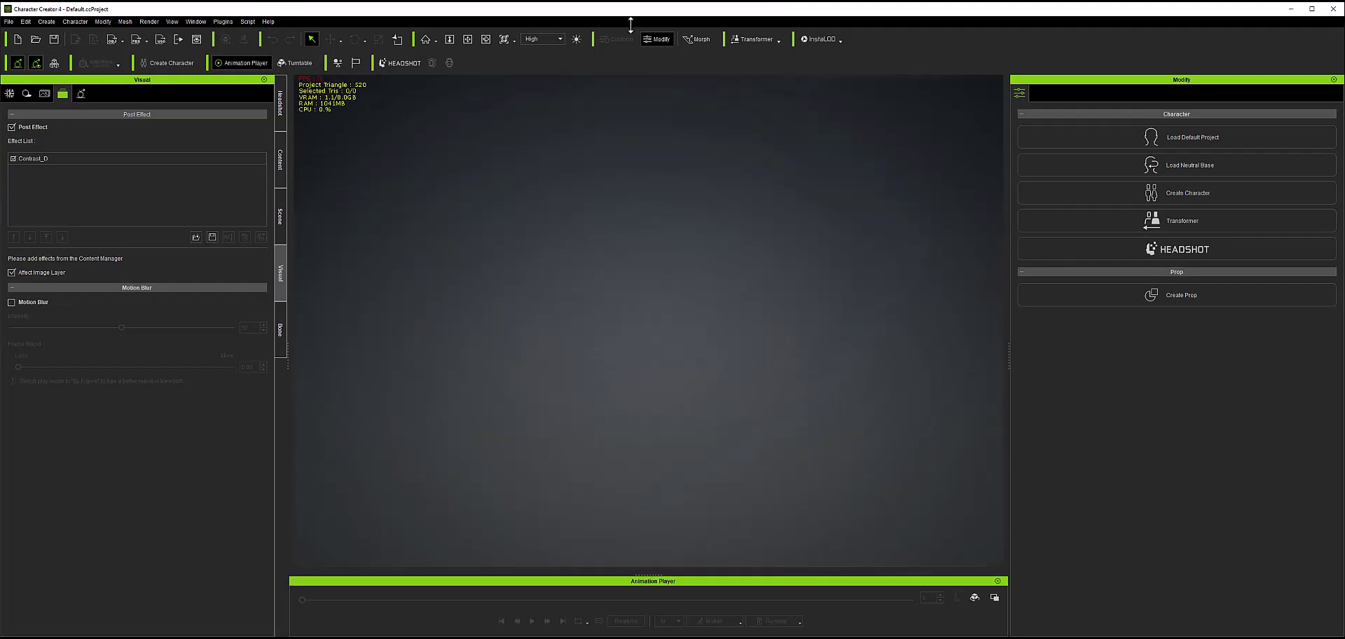
Switch to Character Creator and start generating a Headshot character from the portrait photo in Downloads.
click(400, 63)
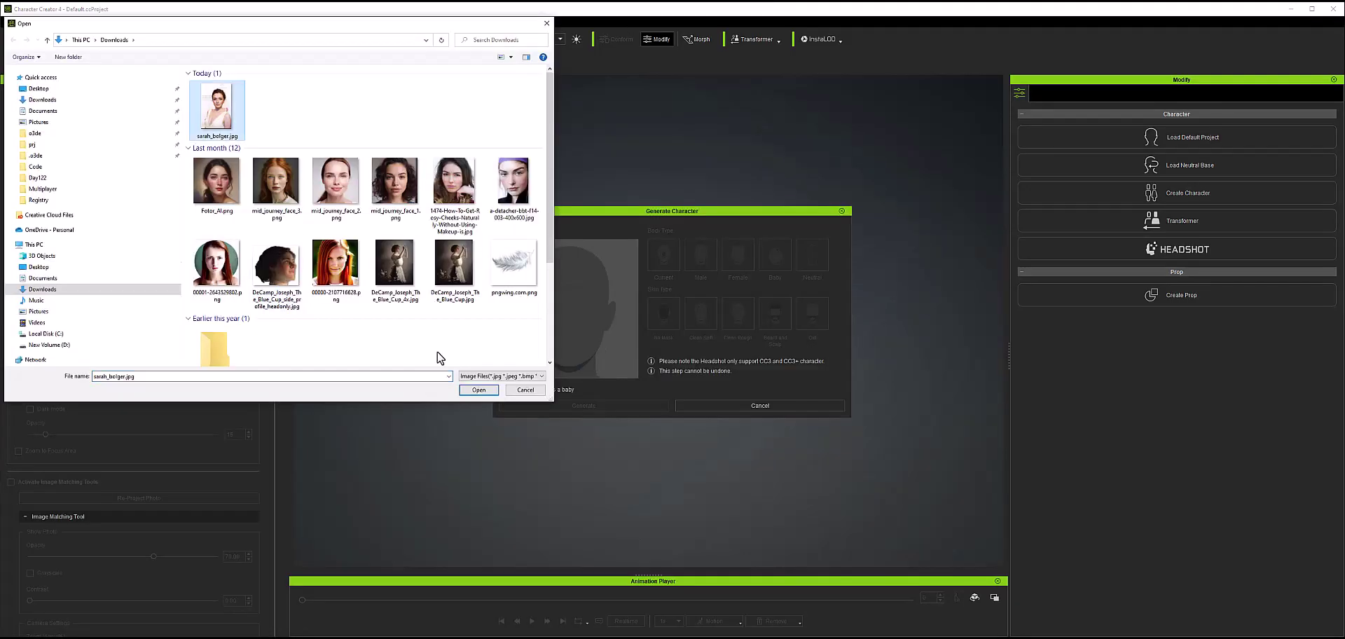
click(479, 390)
click(633, 405)
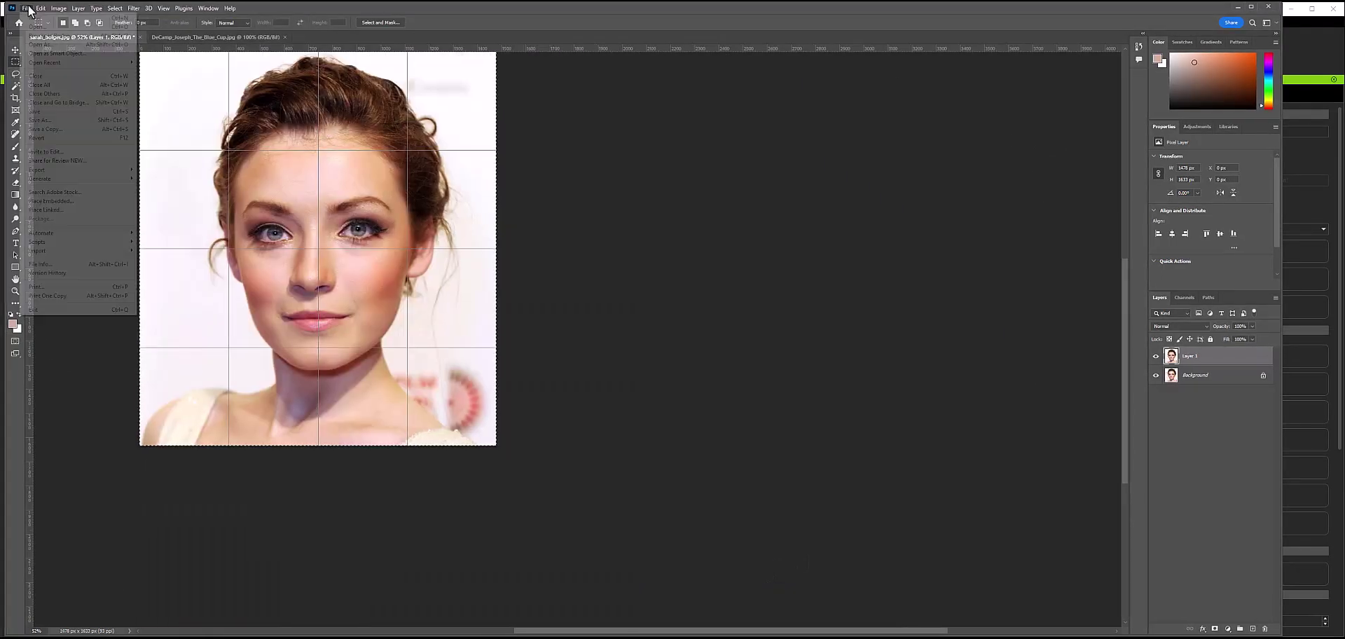
Save the cropped portrait in Photoshop, and in Character Creator generate a Headshot character from it with Female body and No Mask skin.
click(26, 8)
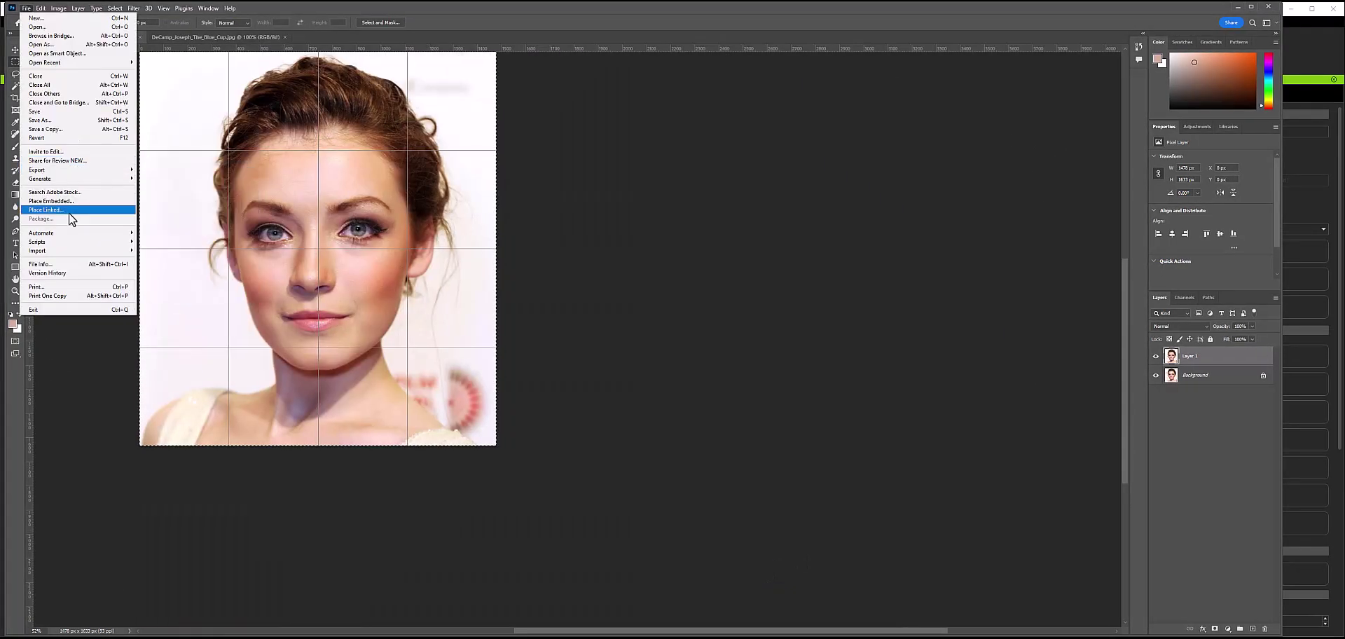
click(692, 229)
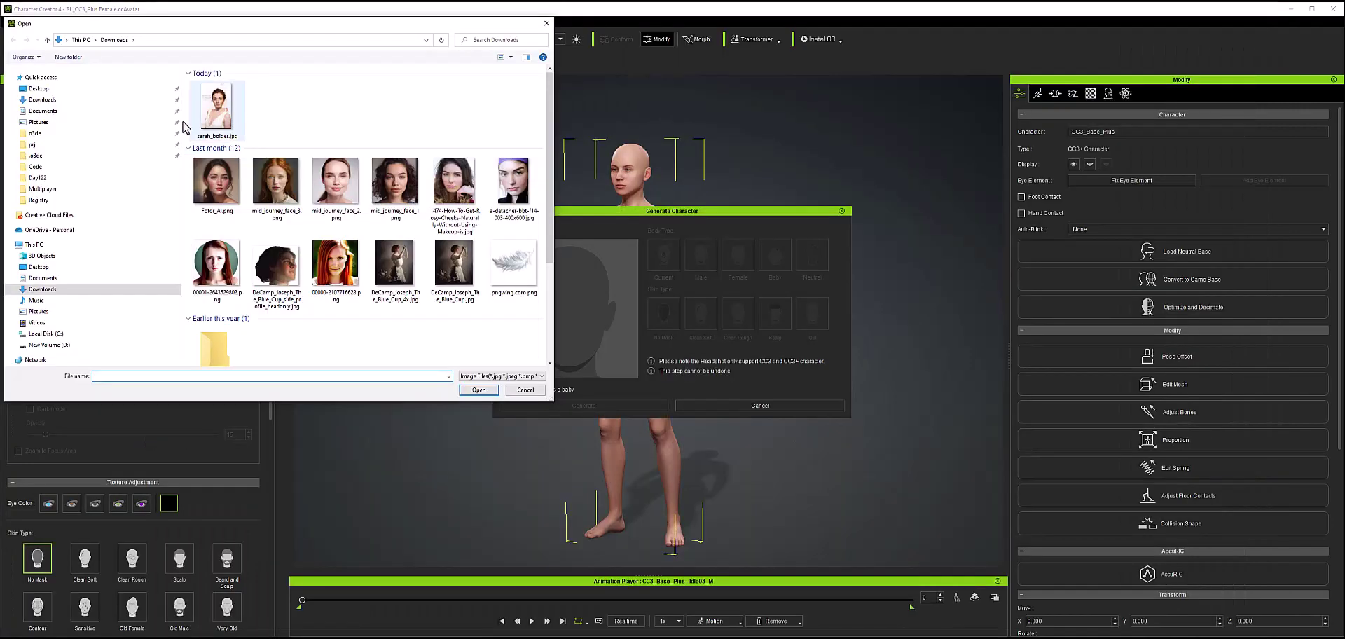
click(478, 389)
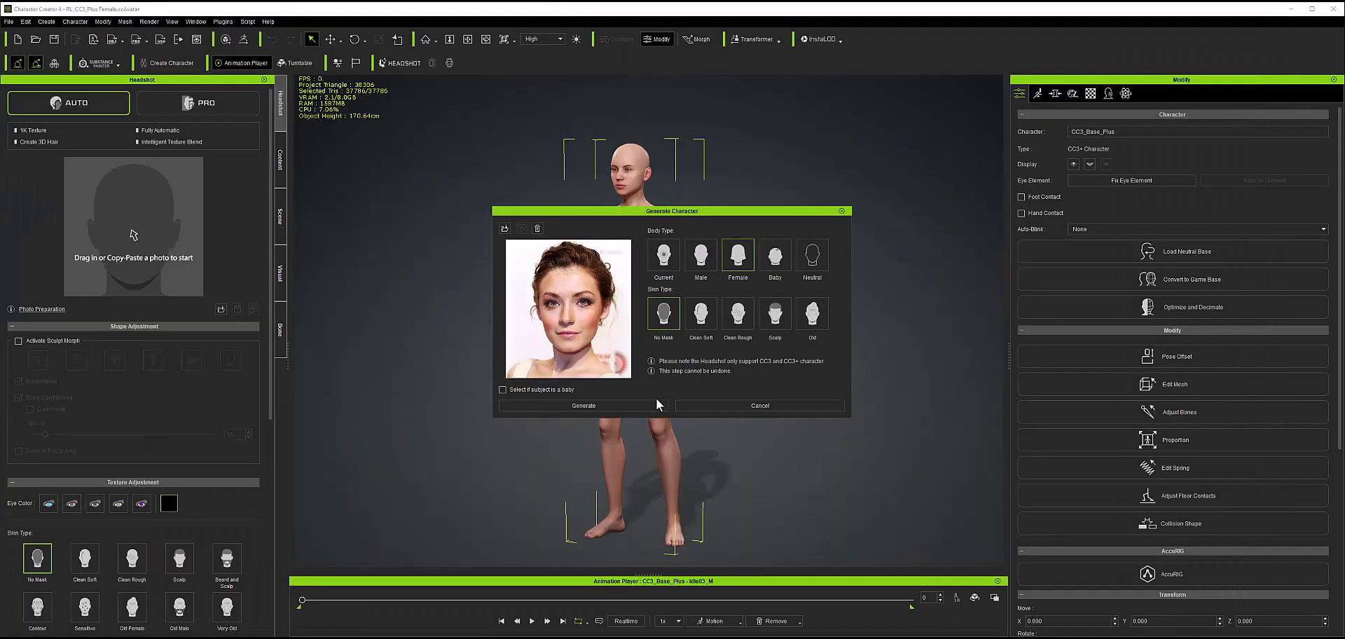
click(656, 402)
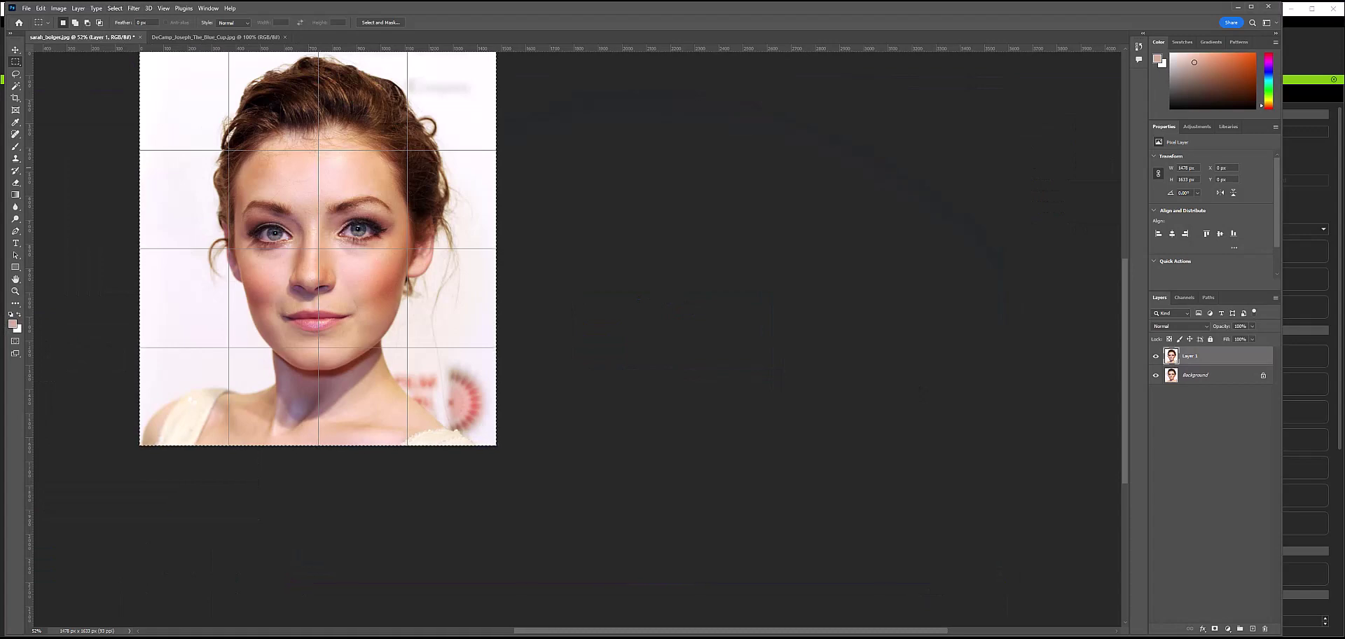
Try a Brightness/Contrast adjustment on Layer 1 of the portrait.
click(81, 10)
click(146, 269)
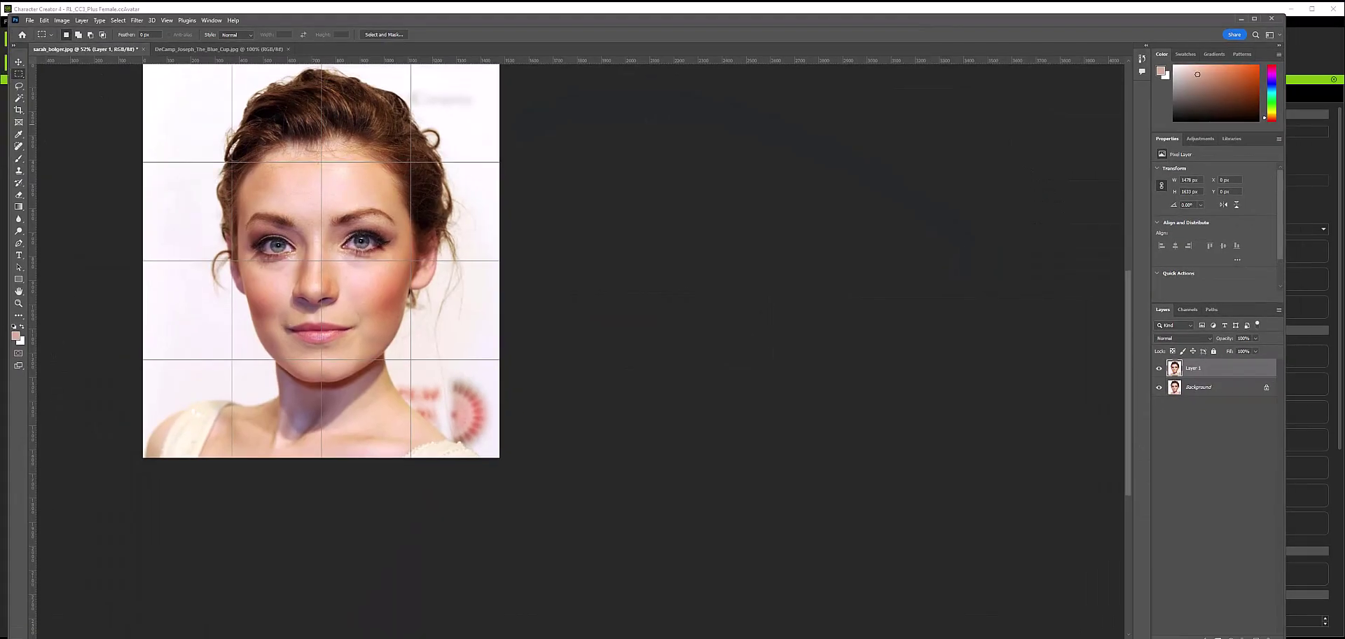
click(62, 21)
mouse_move(106, 44)
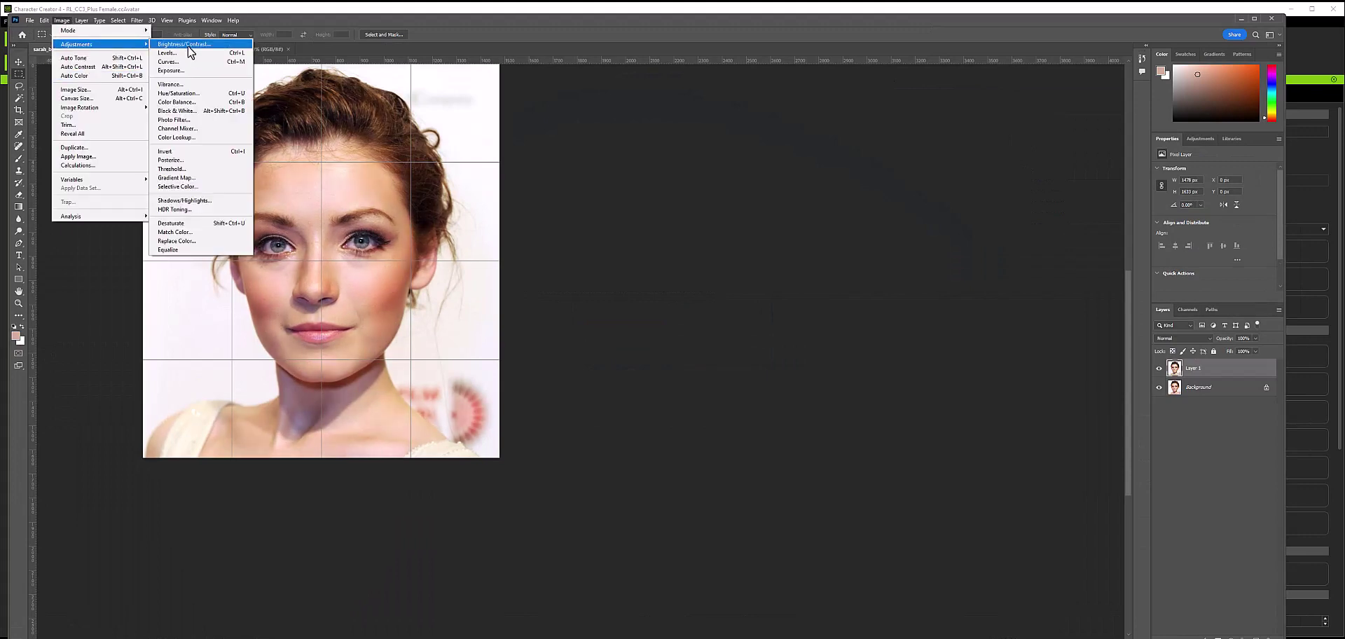
click(188, 45)
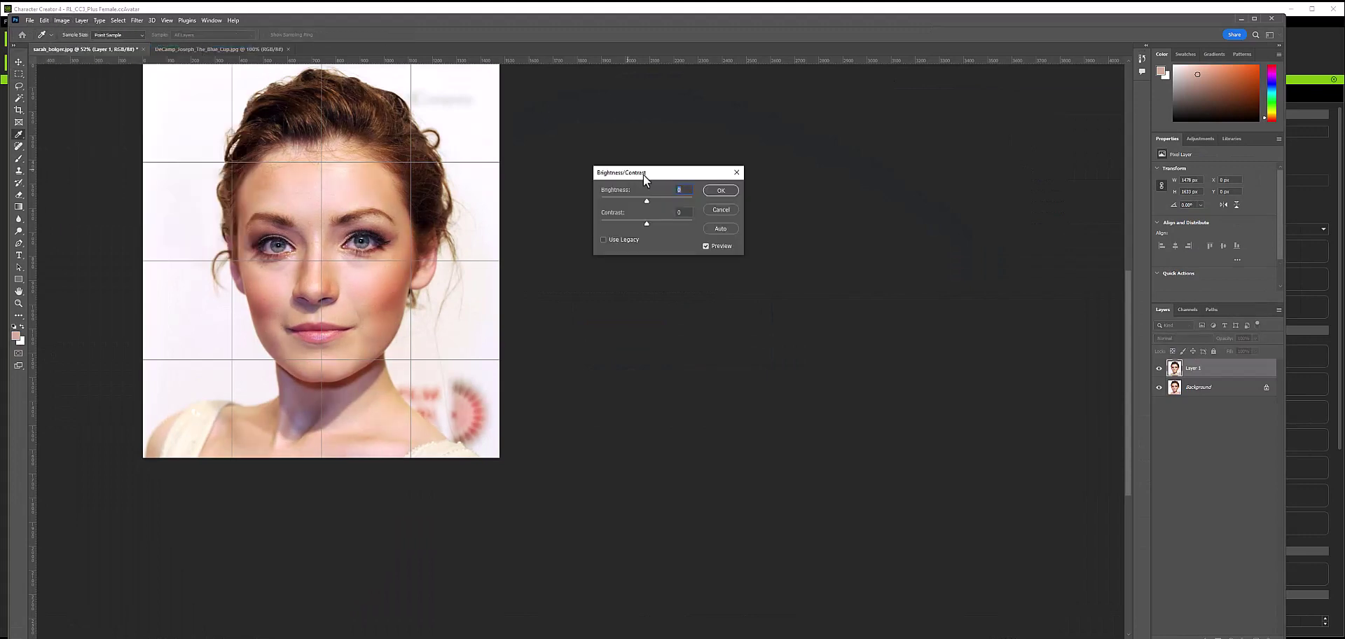
click(720, 190)
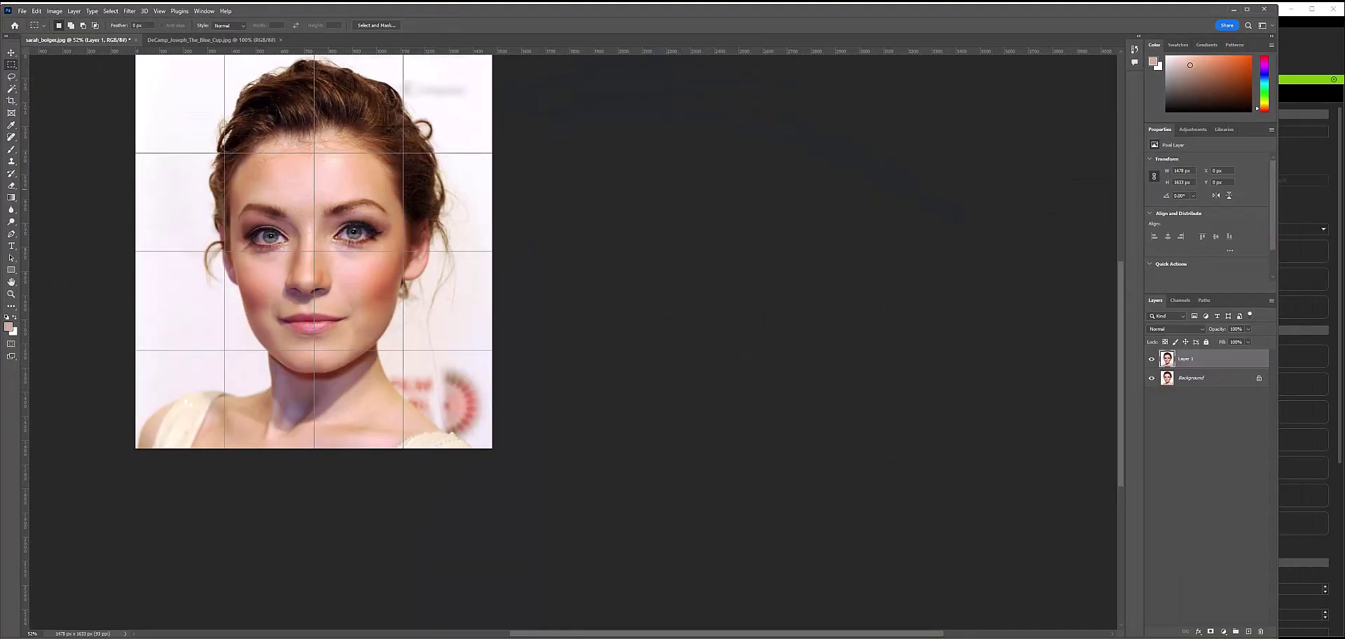
Add a Curves adjustment layer with automatic color correction, compare the portrait with and without it, and merge it into Layer 1.
right_click(1182, 366)
click(1193, 139)
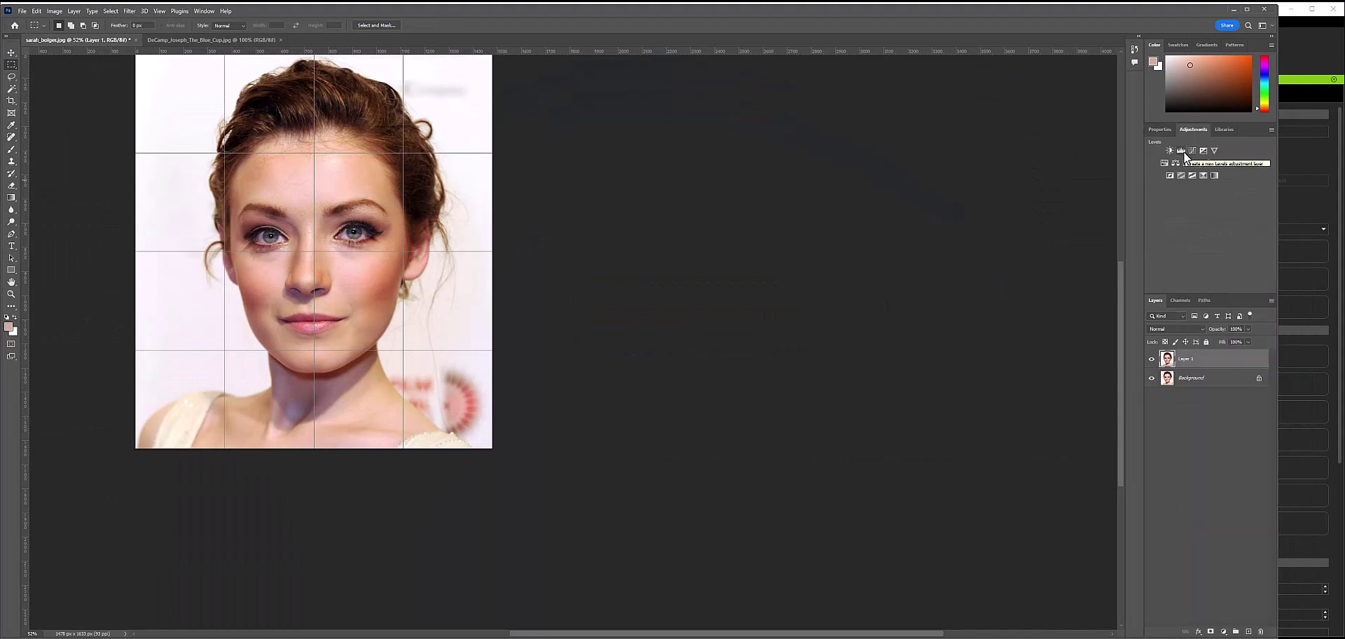
click(1193, 150)
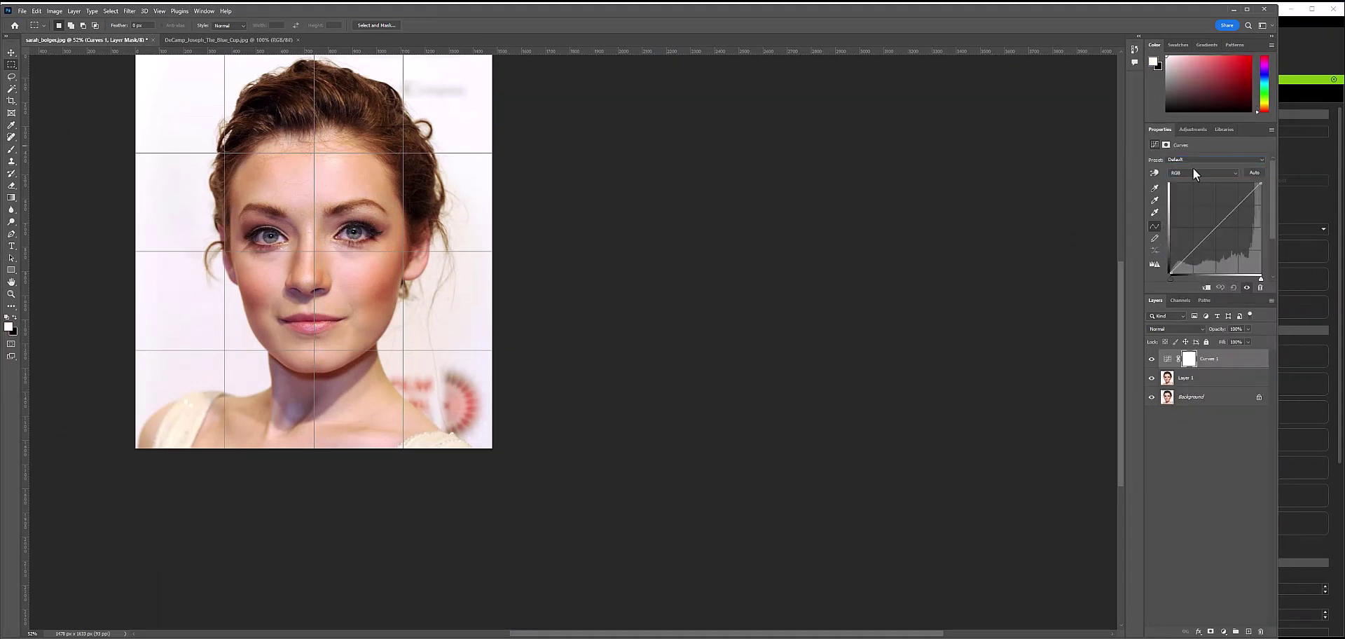
alt+click(1254, 173)
key(Return)
click(1151, 359)
click(1151, 360)
key(ctrl+e)
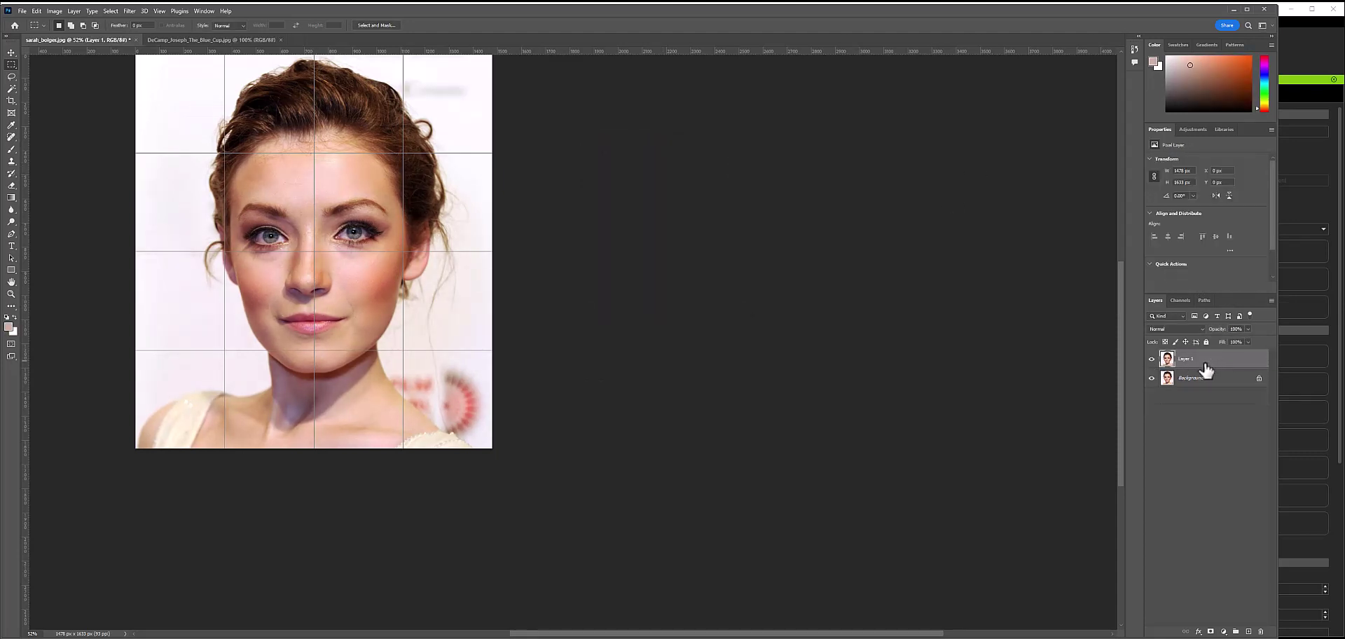
Add another Curves adjustment layer above Layer 1 using the Enhance Monochromatic Contrast auto correction.
click(1192, 129)
click(1182, 153)
alt+click(1255, 173)
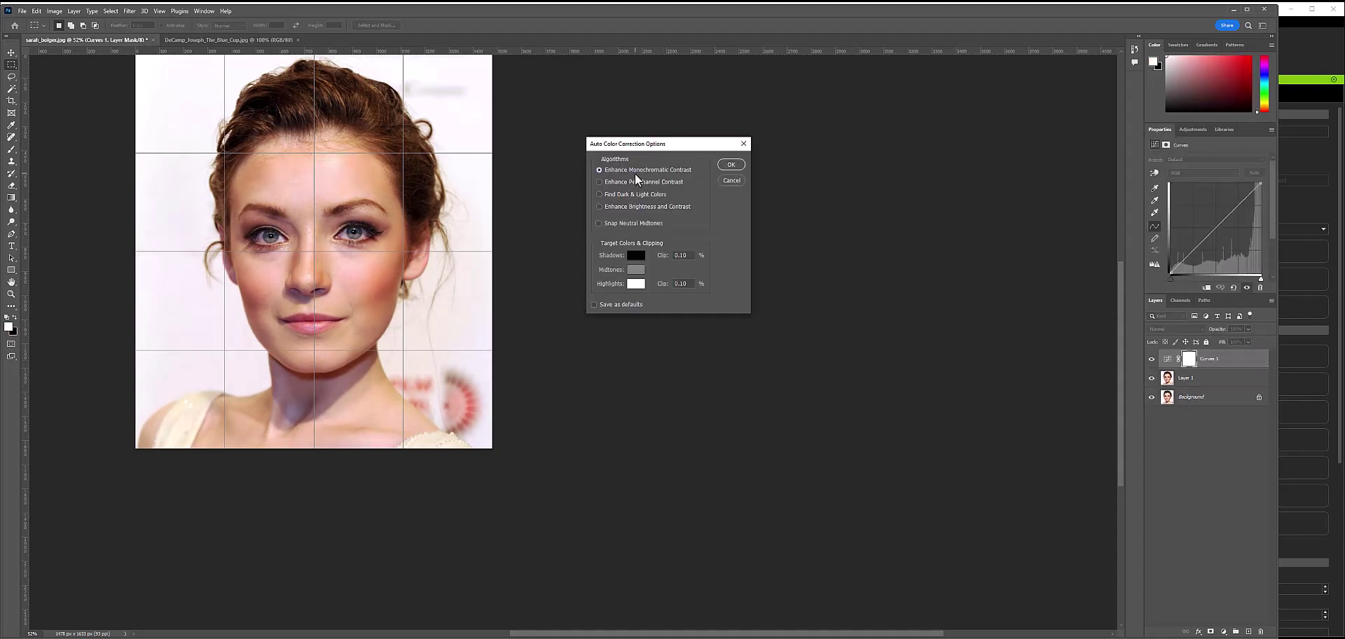
click(731, 166)
right_click(1202, 363)
drag(1195, 14, 1191, 176)
click(1230, 171)
Capture the generated face from the front in Character Creator and put the screenshot in a new Photoshop document.
middle_drag(723, 225, 769, 192)
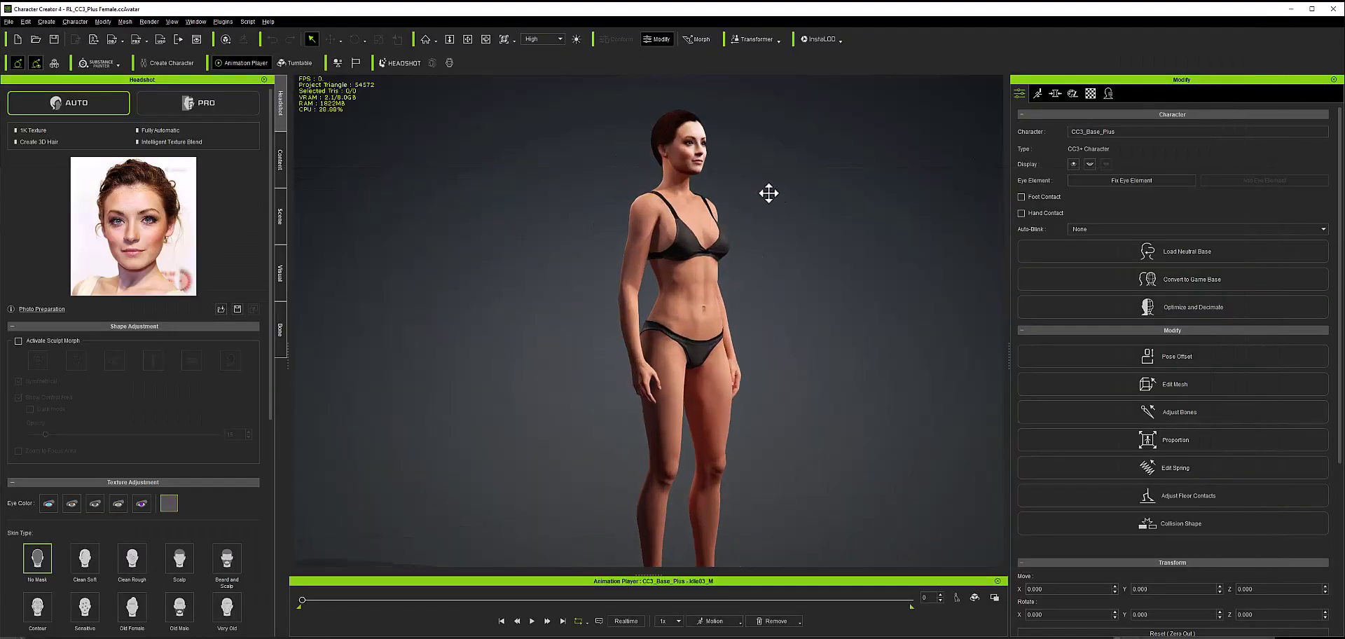
scroll(769, 192, up, 5)
right_drag(647, 396, 468, 355)
scroll(561, 337, up, 3)
middle_drag(631, 329, 677, 325)
scroll(677, 325, down, 3)
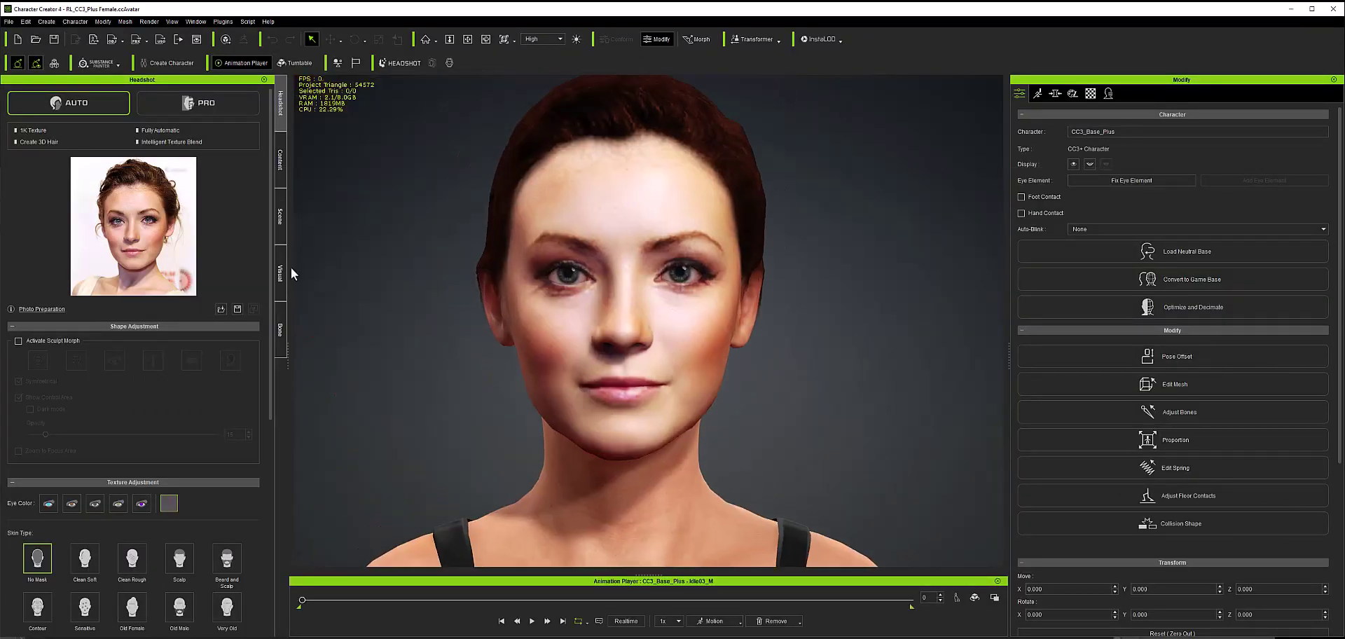
middle_drag(576, 207, 583, 222)
key(Print)
drag(448, 77, 849, 566)
key(alt+Tab)
key(ctrl+n)
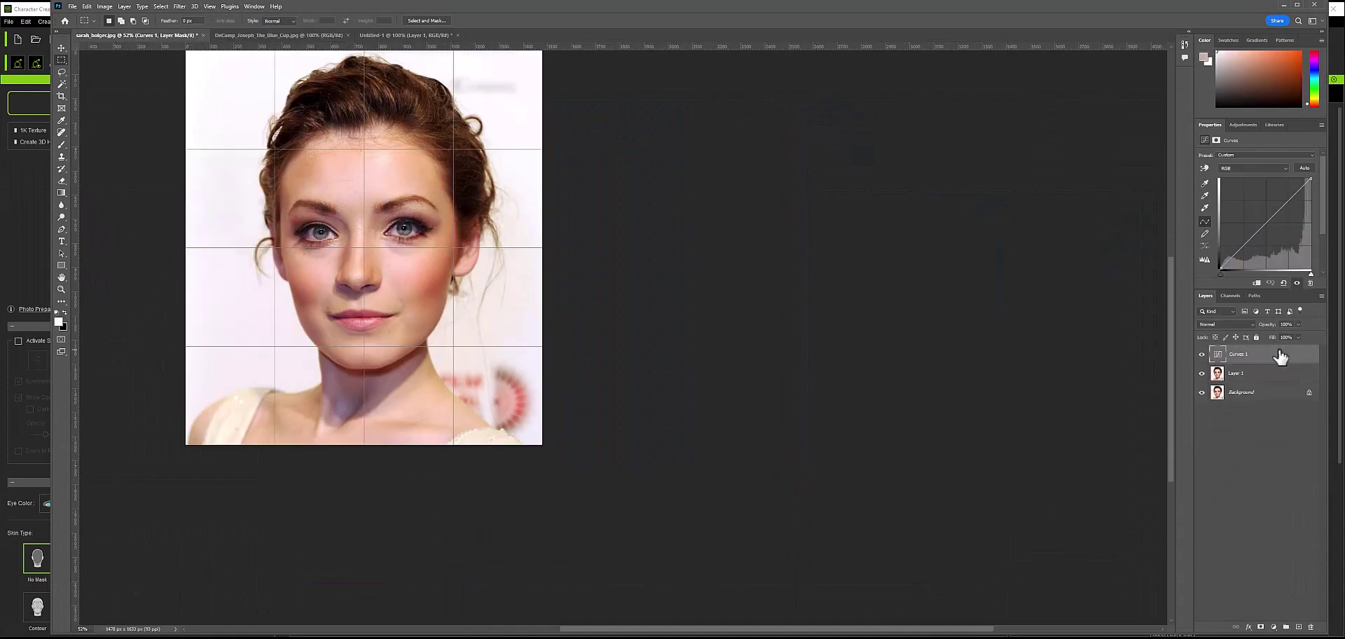
Brighten Layer 1 of the portrait with Curves, raising the RGB curve to output 216 at input 190.
click(249, 46)
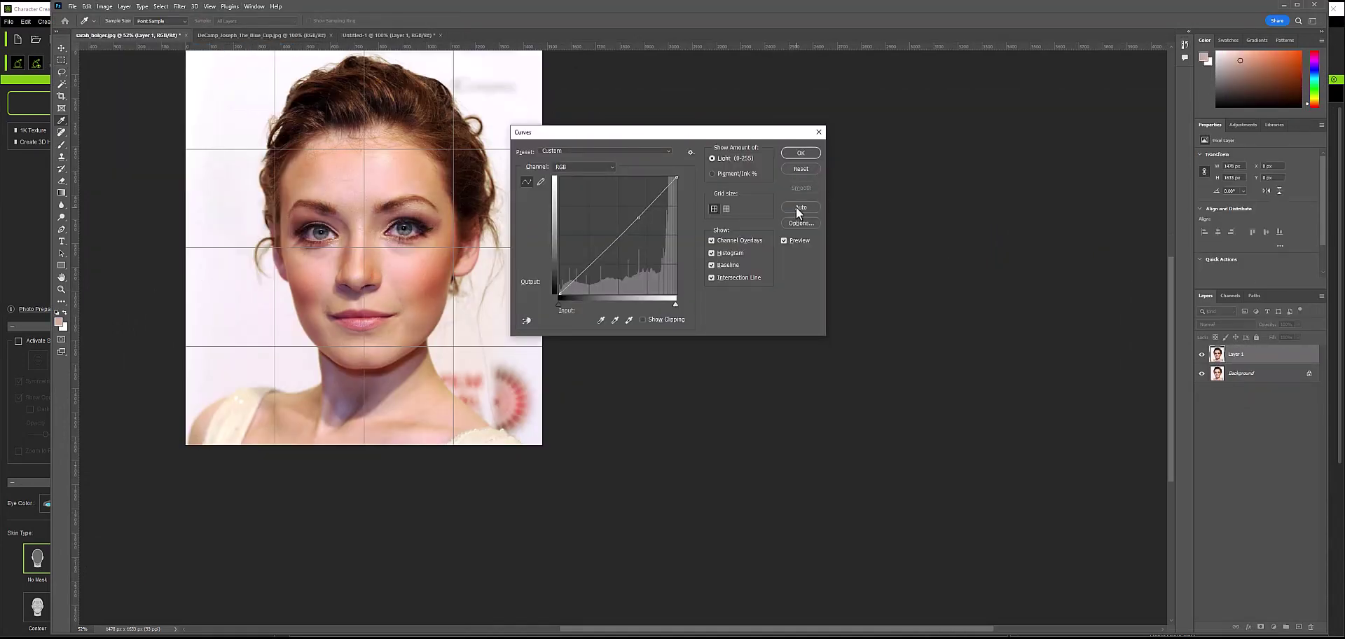
drag(635, 219, 646, 194)
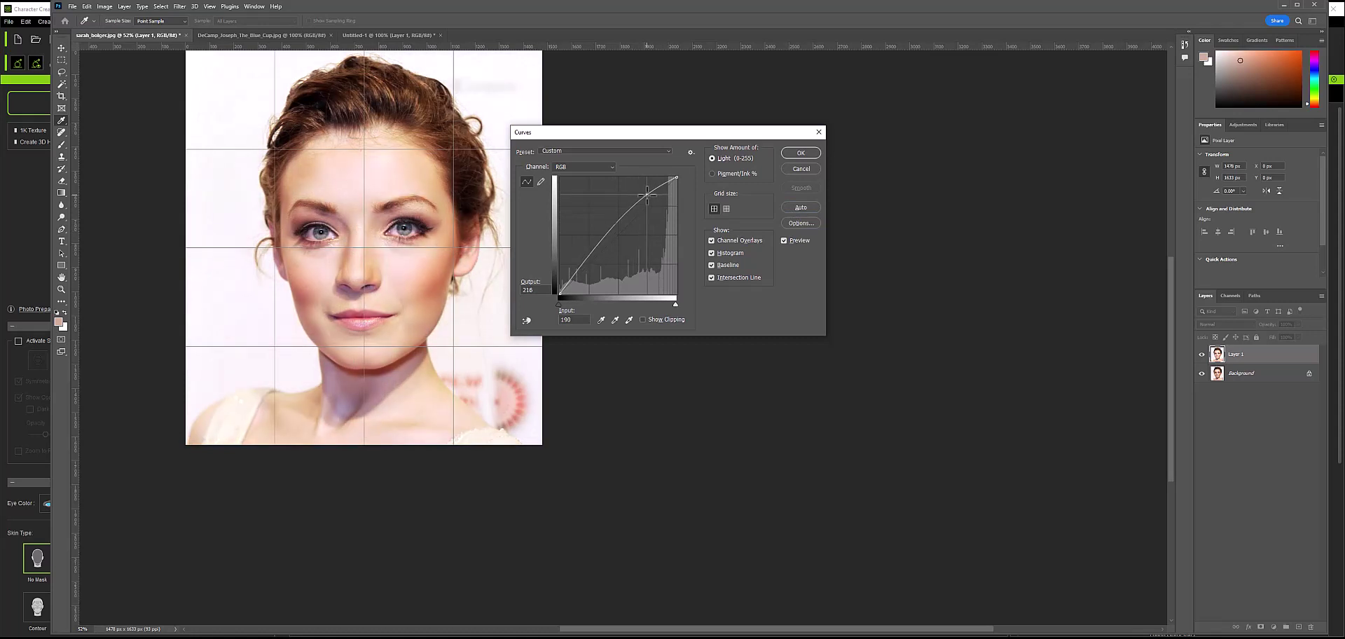
click(801, 153)
Enable the Smart Portrait neural filter on the portrait and set the head direction to 5.
click(180, 7)
click(196, 45)
click(1132, 120)
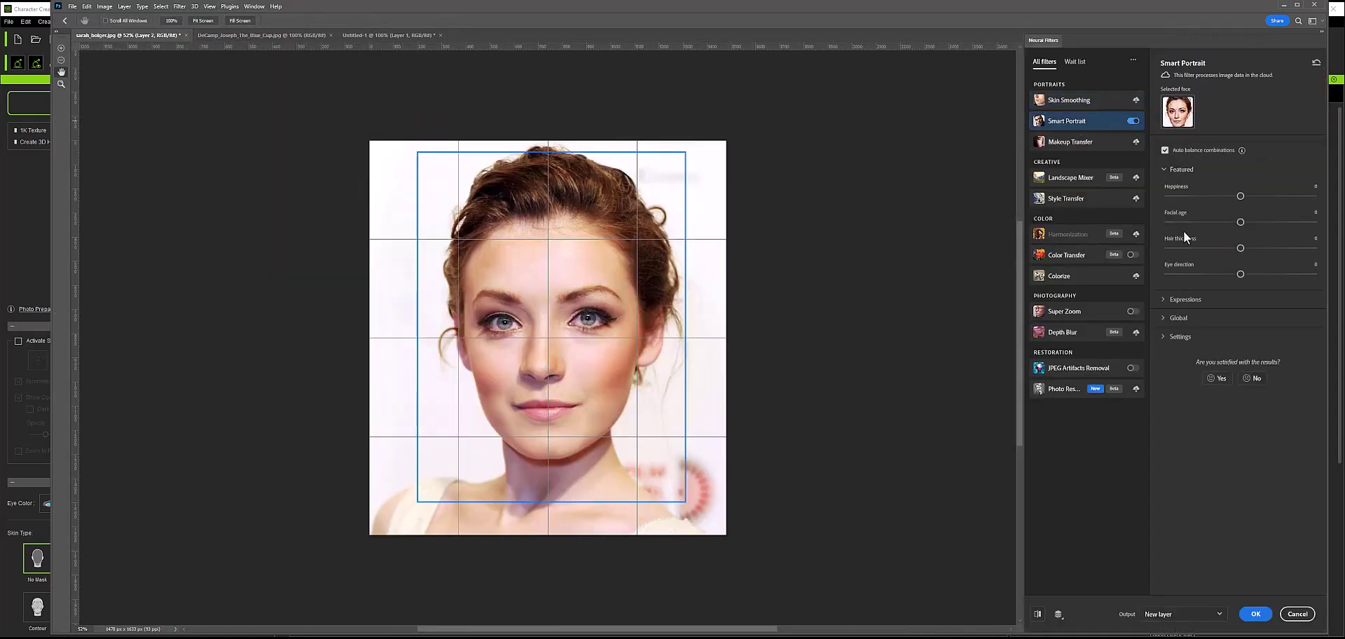
click(1179, 318)
click(1244, 345)
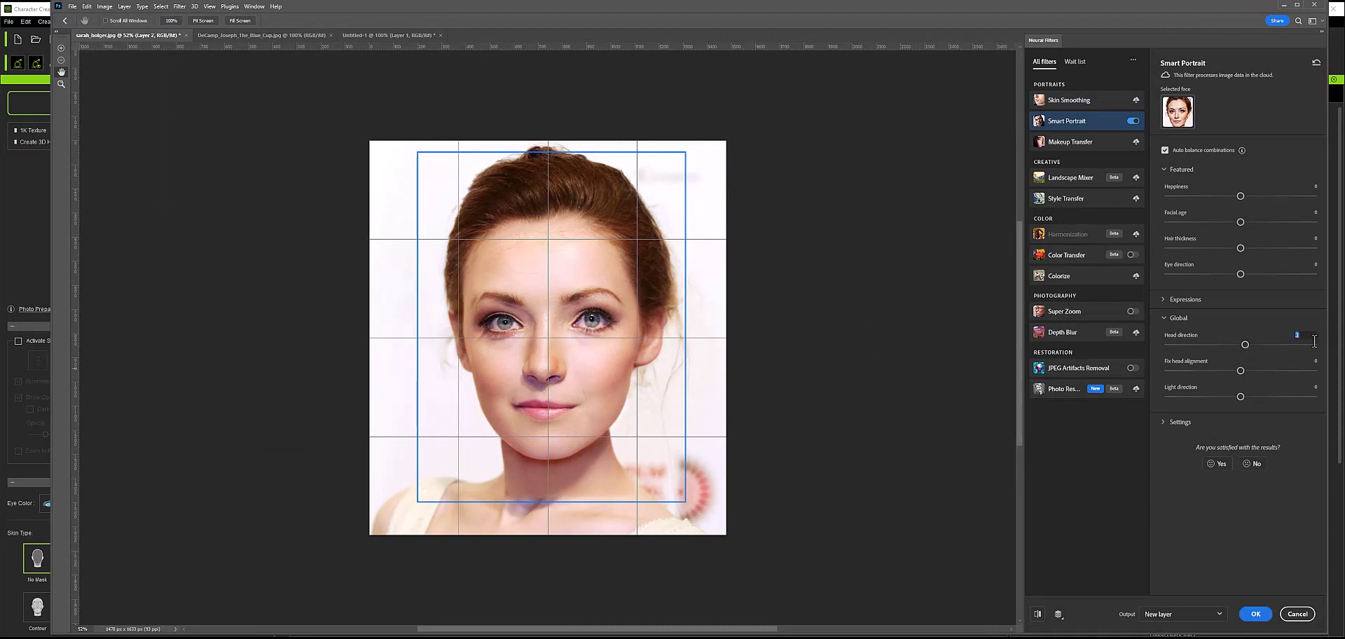
text(5)
key(Return)
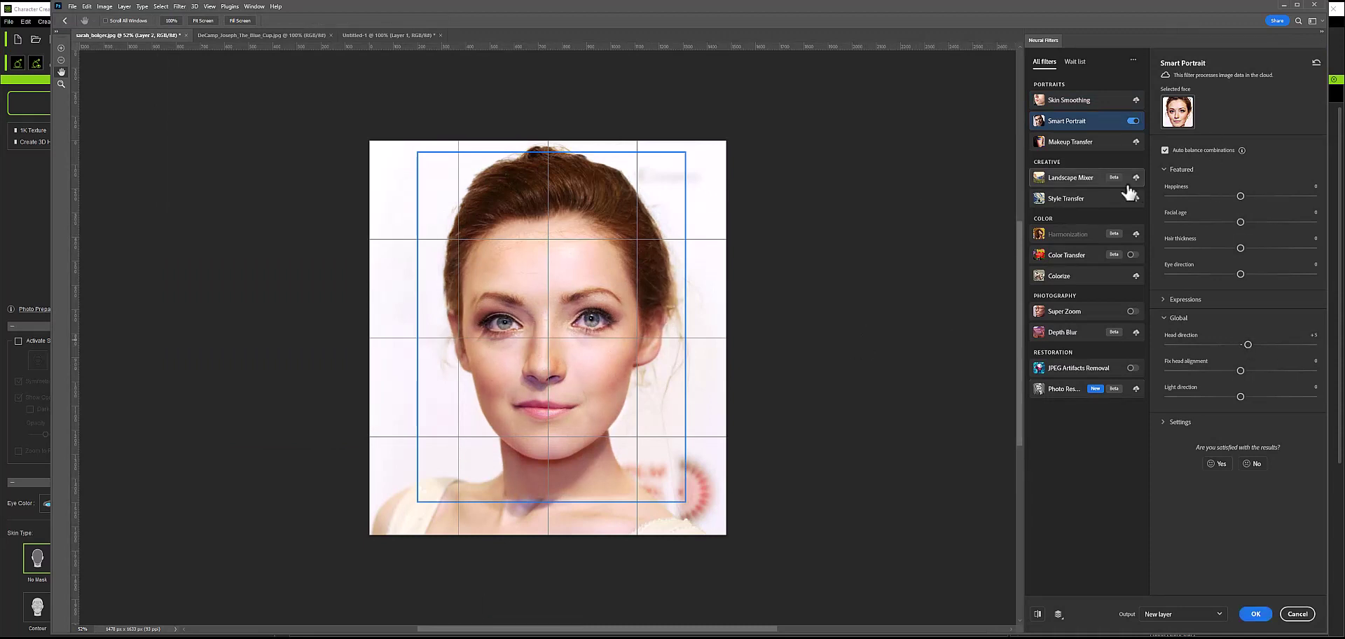
Upscale the portrait 2x with the Super Zoom neural filter, enhancing face details, and output it to a new layer.
click(1133, 312)
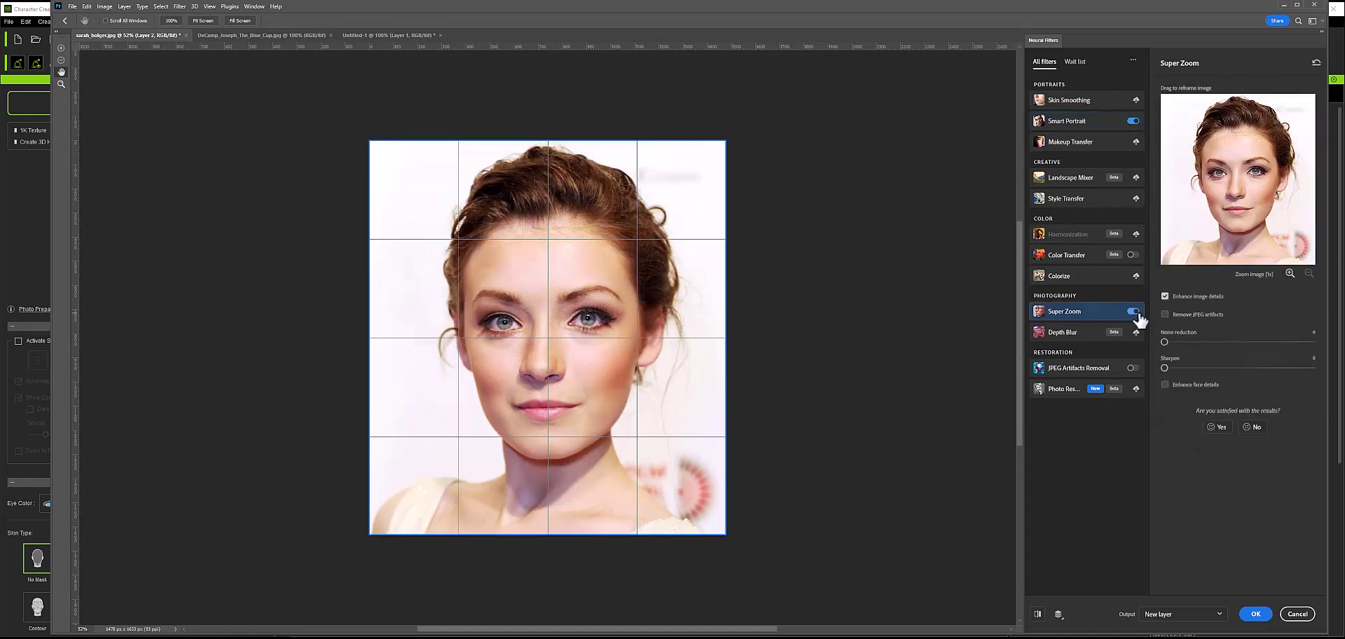
click(1166, 384)
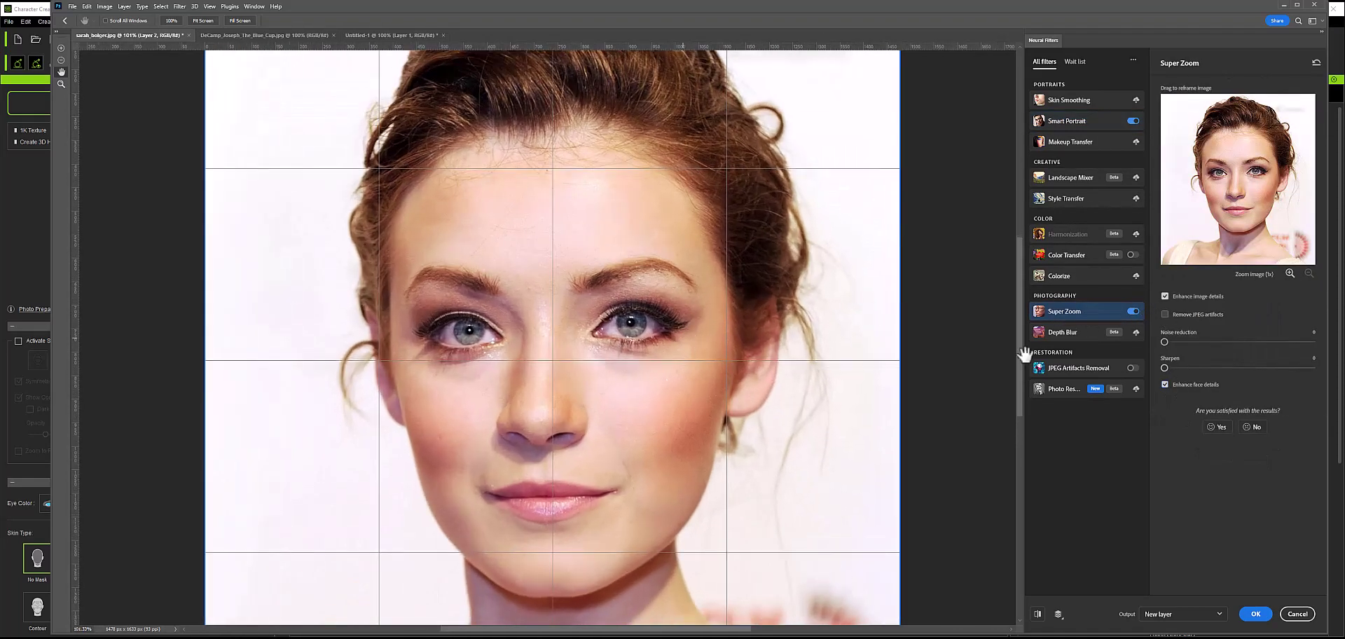
click(1290, 274)
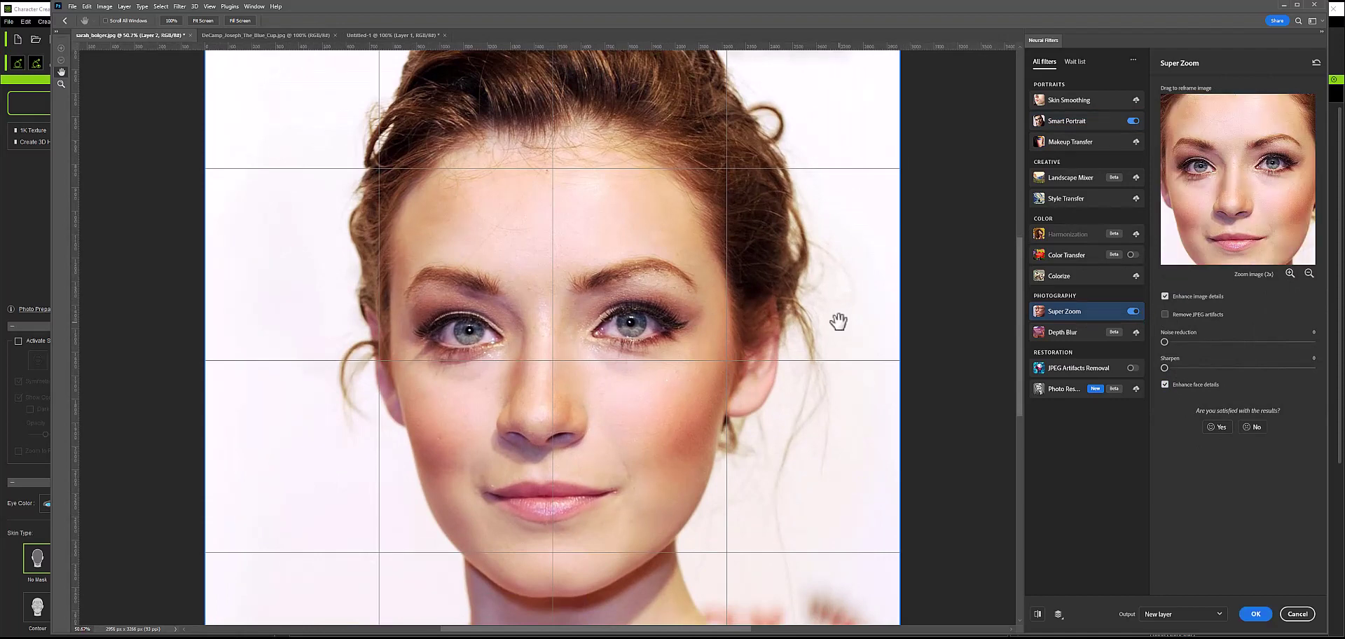
click(72, 7)
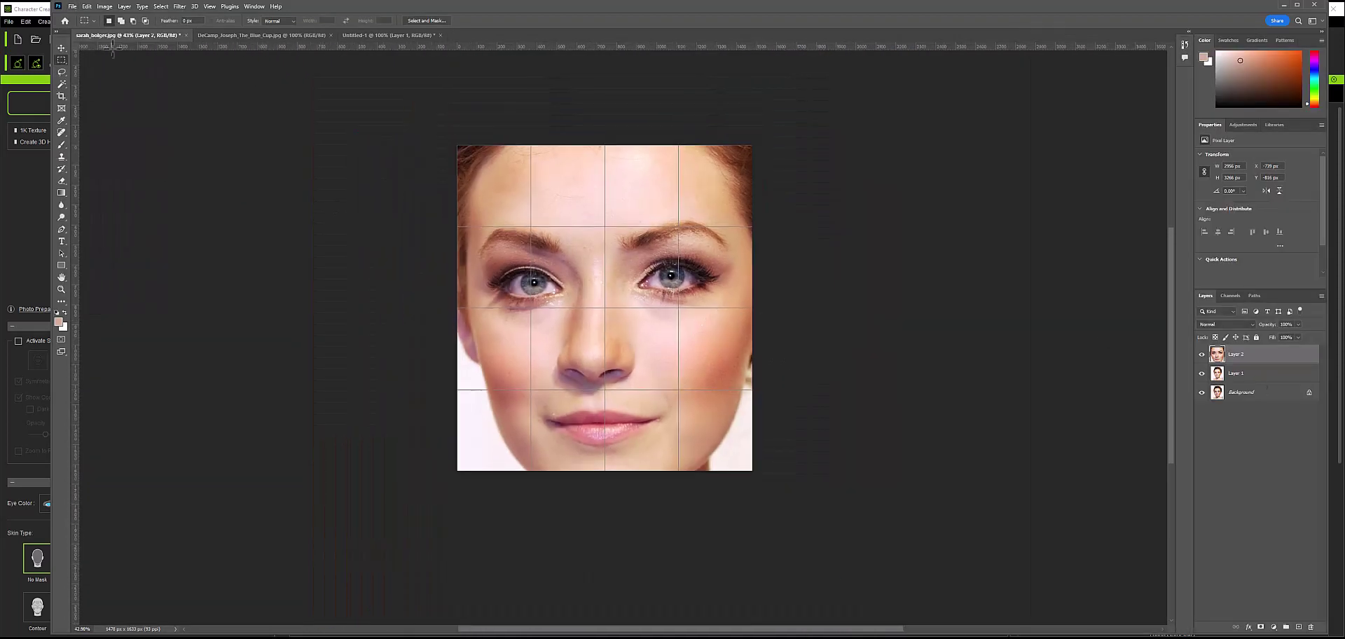
Enlarge the canvas so that it holds the entire upscaled portrait.
key(alt+ctrl+c)
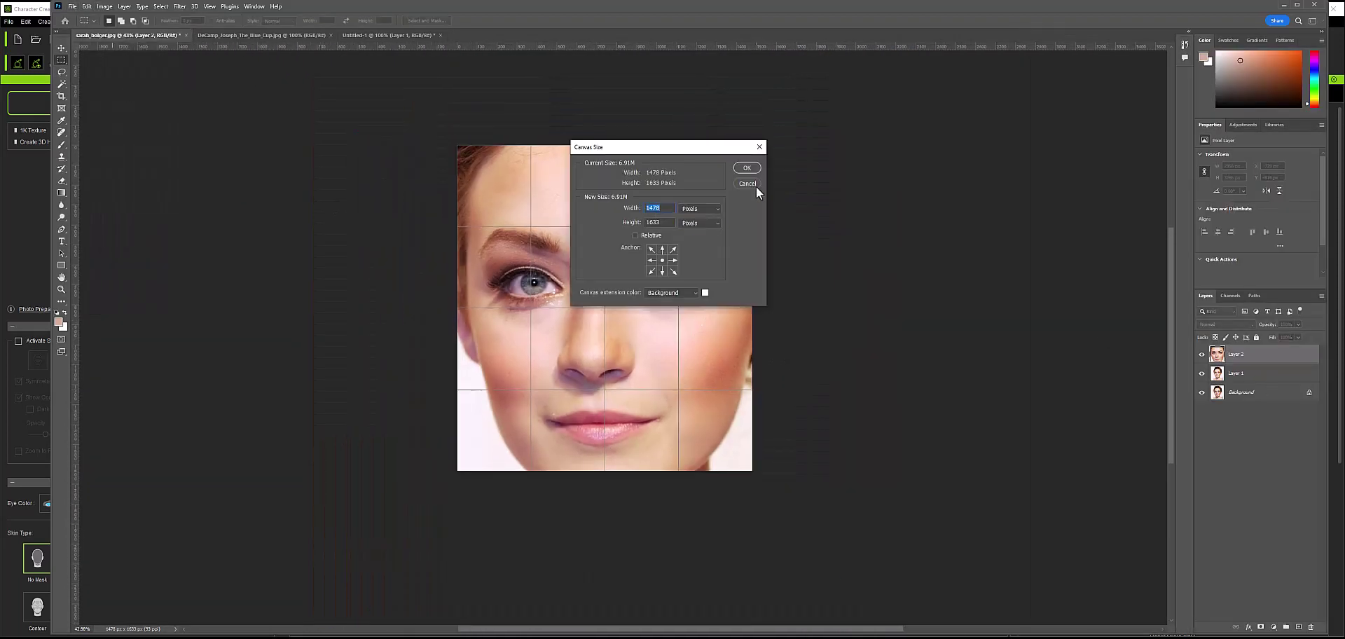
click(751, 184)
click(105, 7)
click(123, 84)
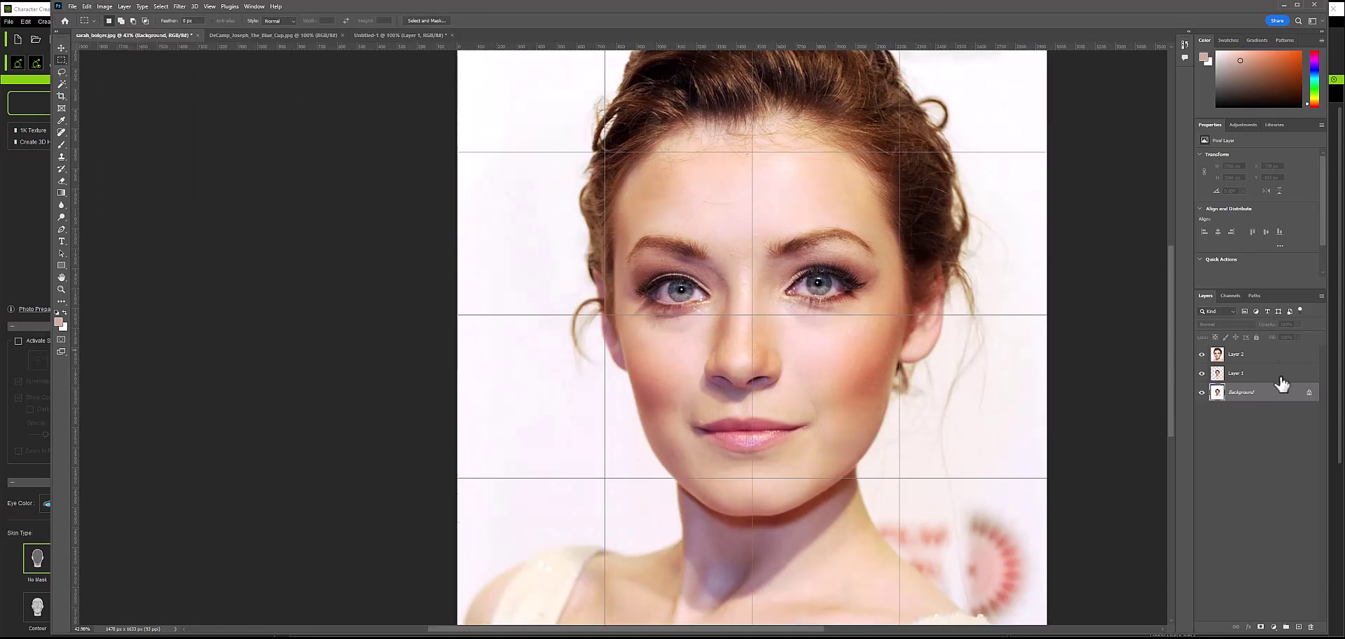
Export the enhanced portrait as a PNG and generate a Headshot character from it in Character Creator, loading it from the Day122 folder.
click(72, 6)
click(240, 173)
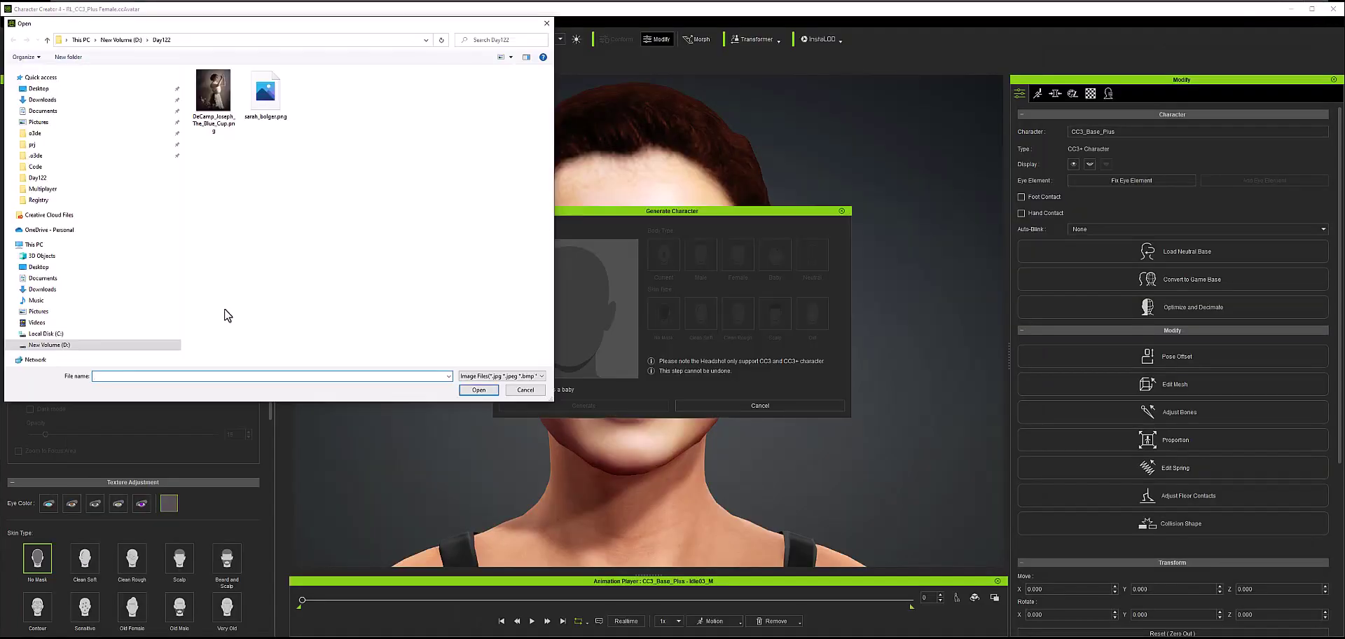
double_click(266, 91)
click(569, 398)
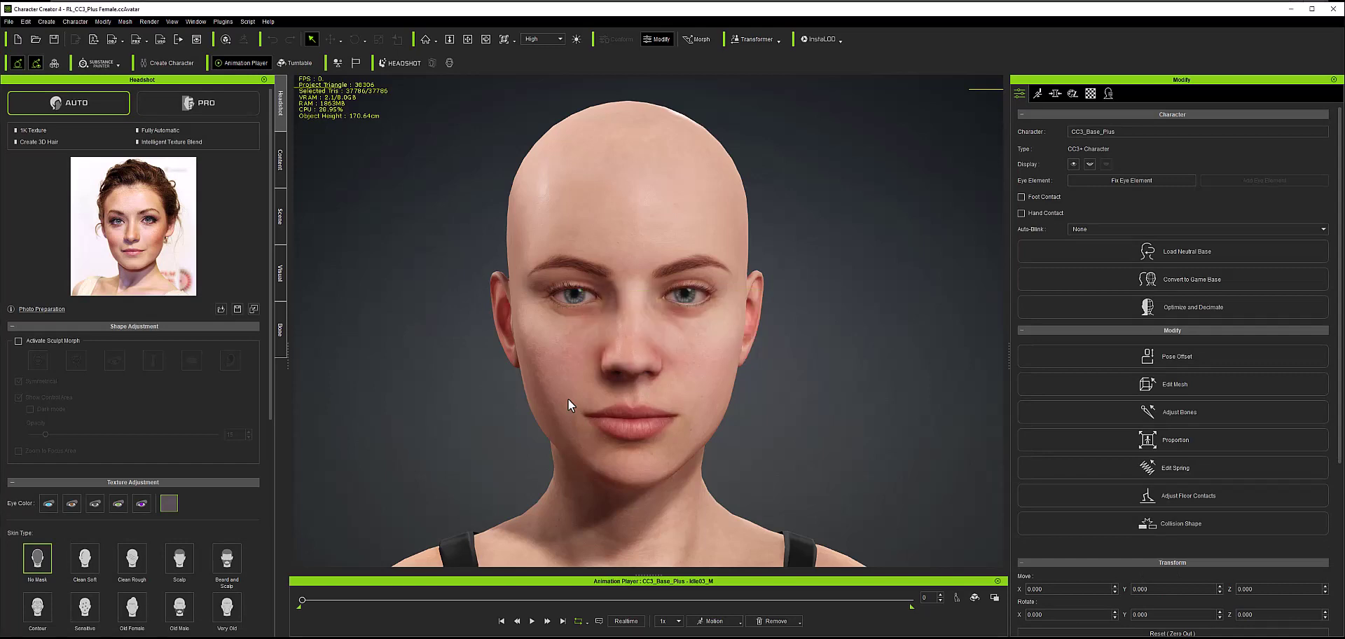
Apply the Satisfied_F expression from Digital Soul's Pleased set to the character and play the animation.
right_drag(630, 303, 511, 327)
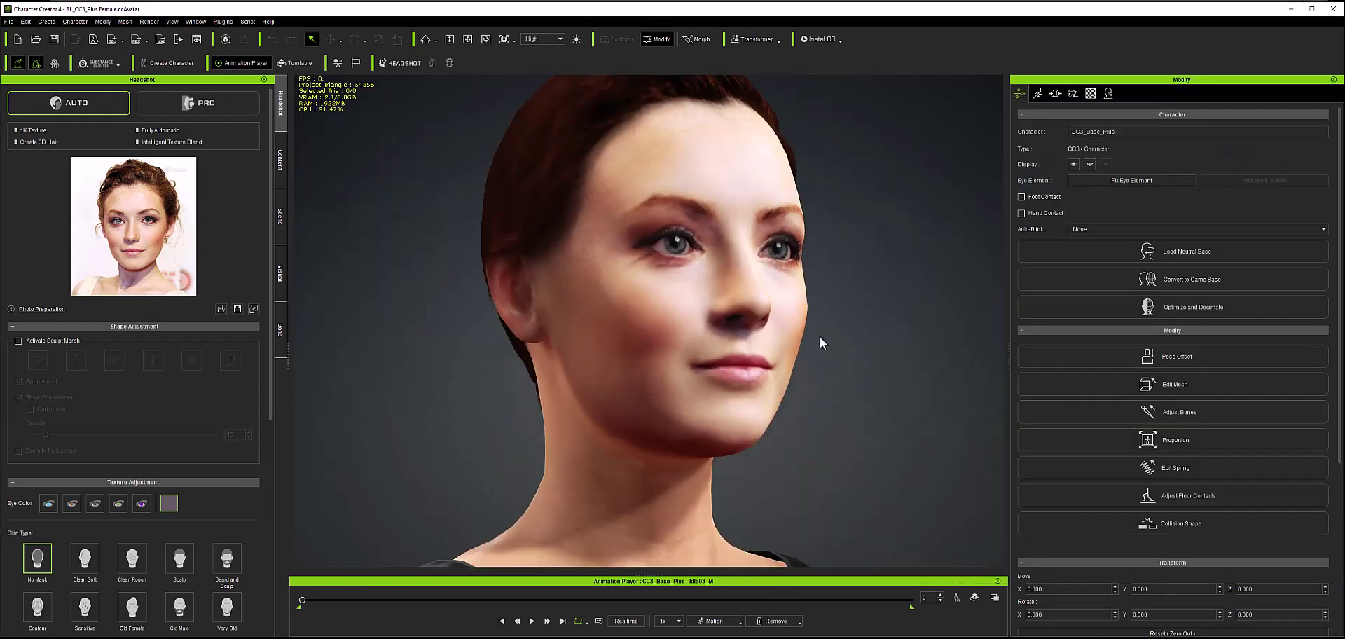
right_drag(820, 336, 749, 351)
click(280, 160)
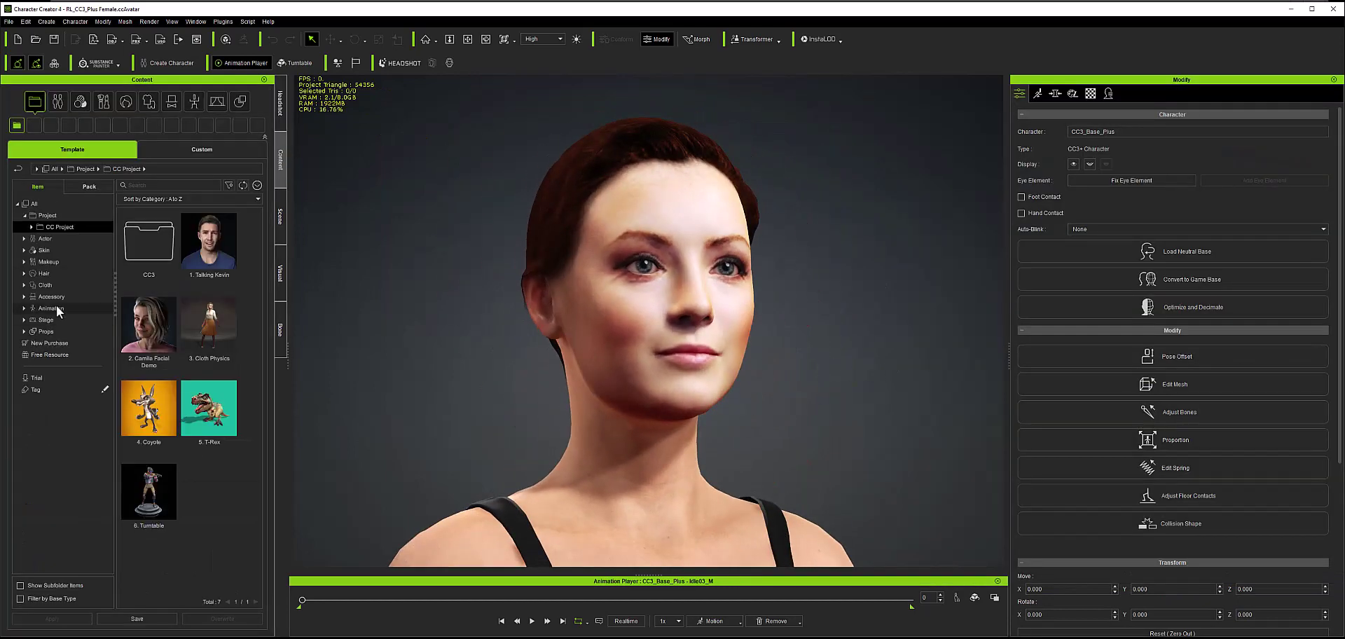
click(56, 306)
double_click(214, 321)
double_click(210, 242)
double_click(209, 325)
double_click(149, 242)
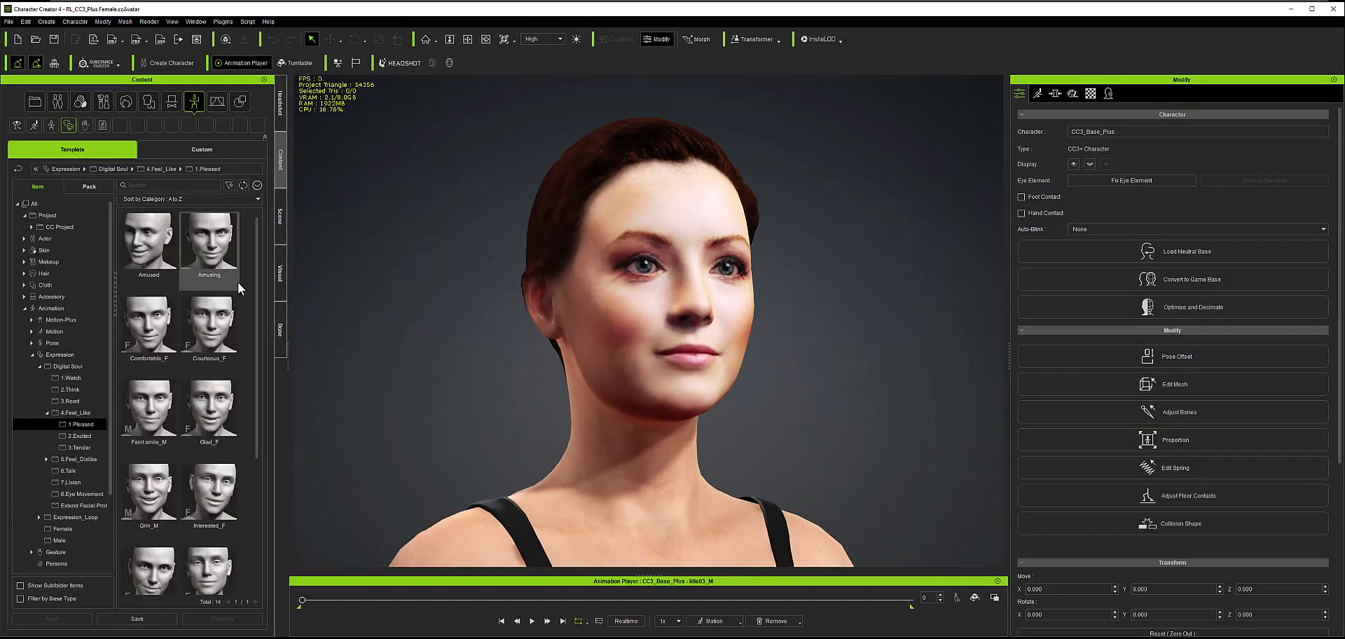
scroll(209, 421, down, 3)
double_click(148, 462)
click(532, 621)
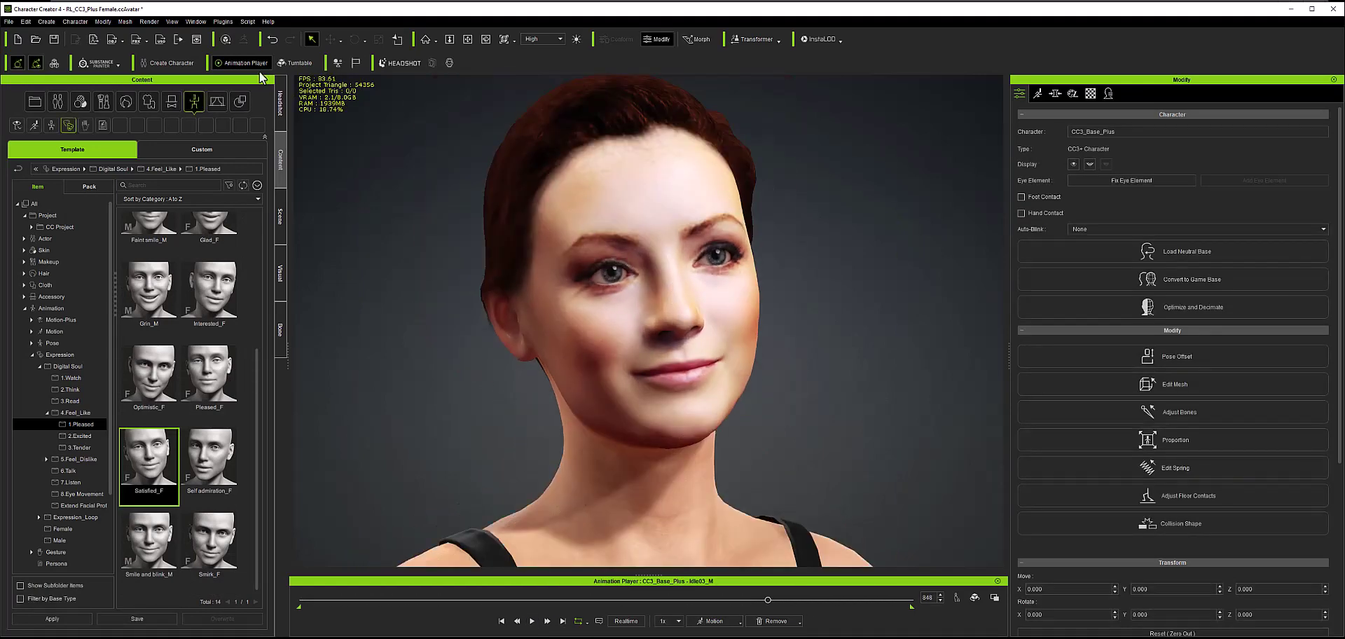
Generate a new Headshot character from the portrait in Pro mode with Female body and Clean Soft skin.
click(280, 103)
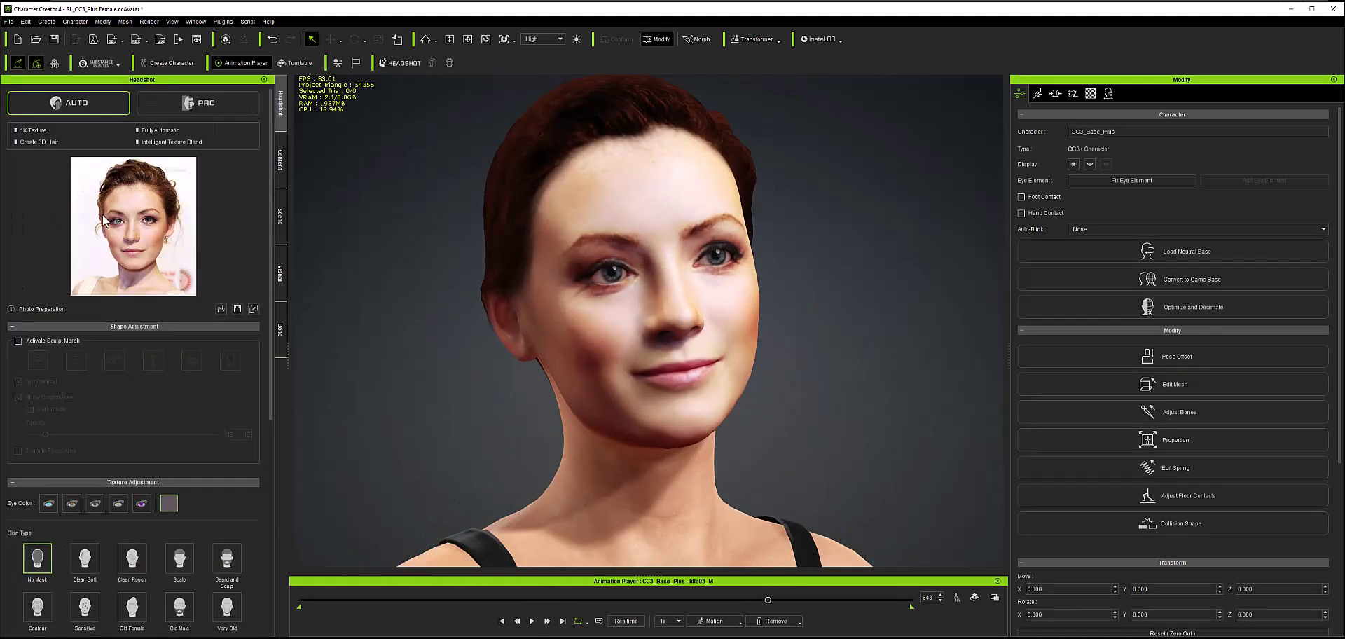
scroll(74, 459, down, 5)
scroll(95, 575, up, 5)
click(162, 108)
click(669, 346)
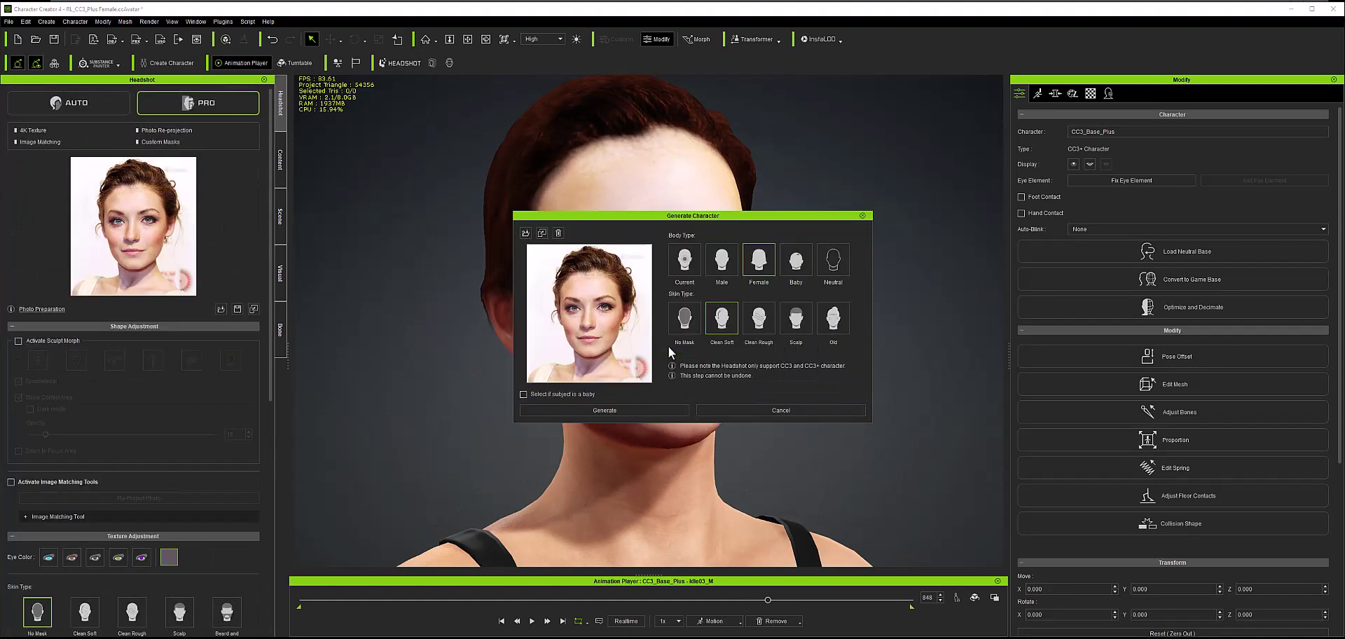
click(632, 410)
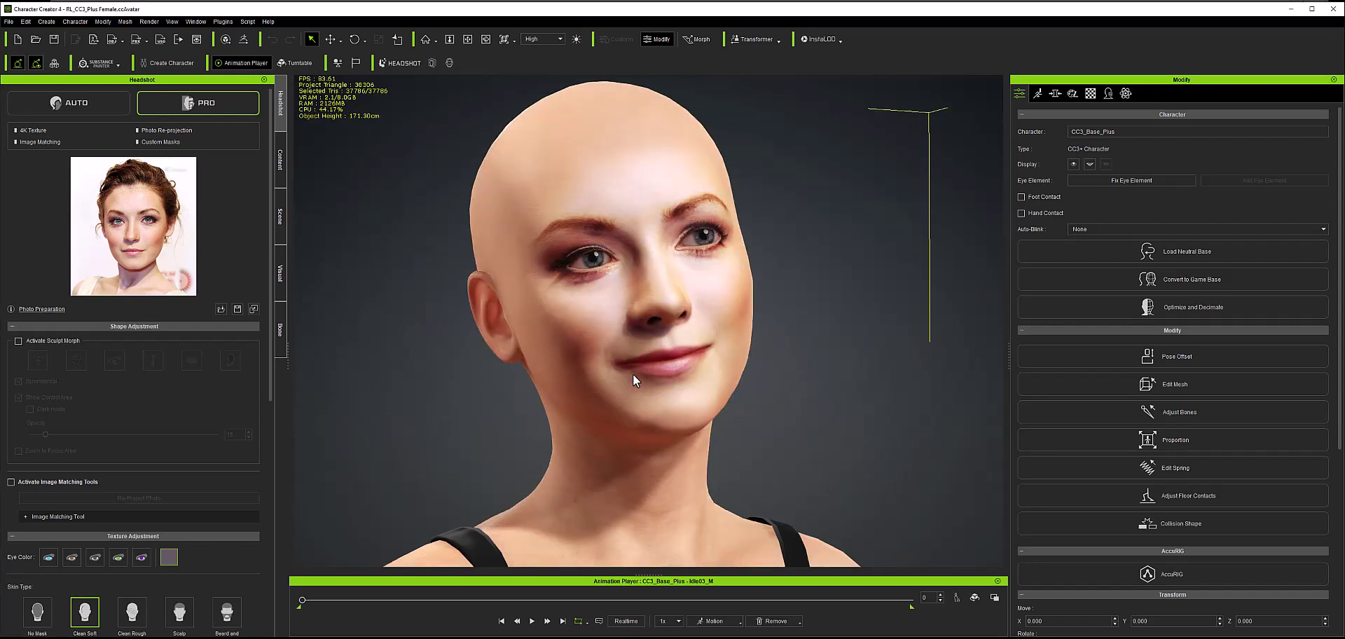
Play the character's animation and examine the new head from both sides.
key(space)
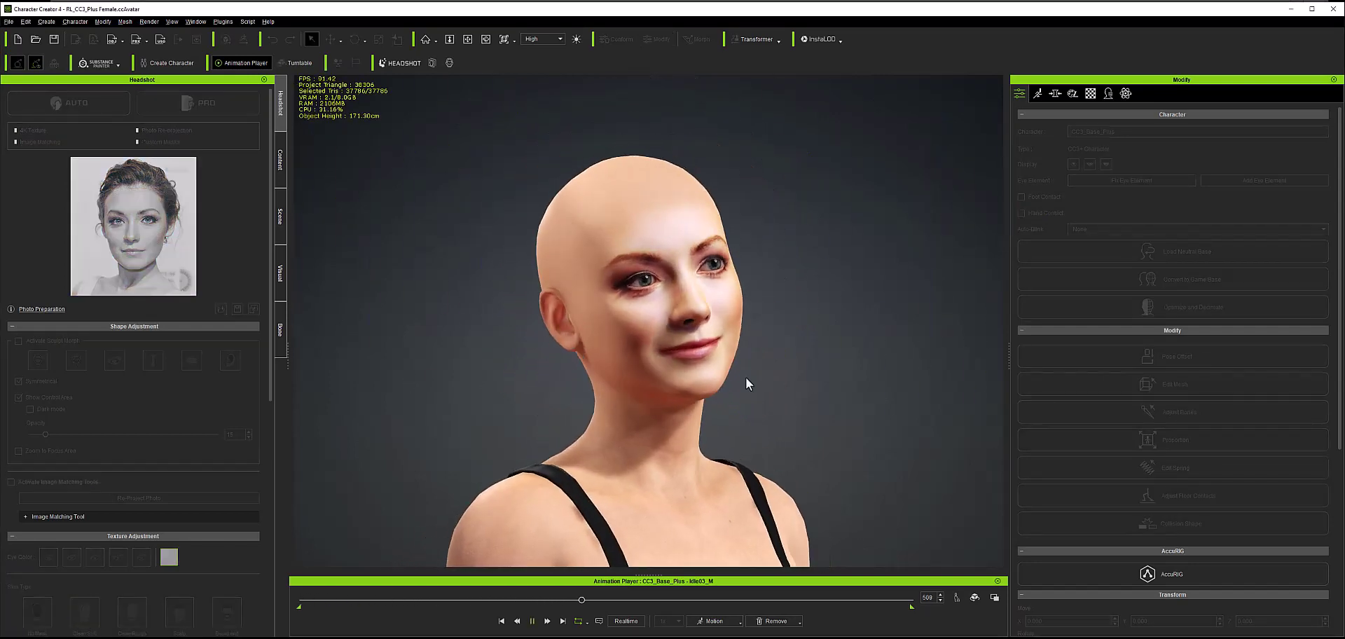
right_drag(745, 377, 672, 340)
scroll(818, 349, up, 3)
scroll(818, 349, down, 3)
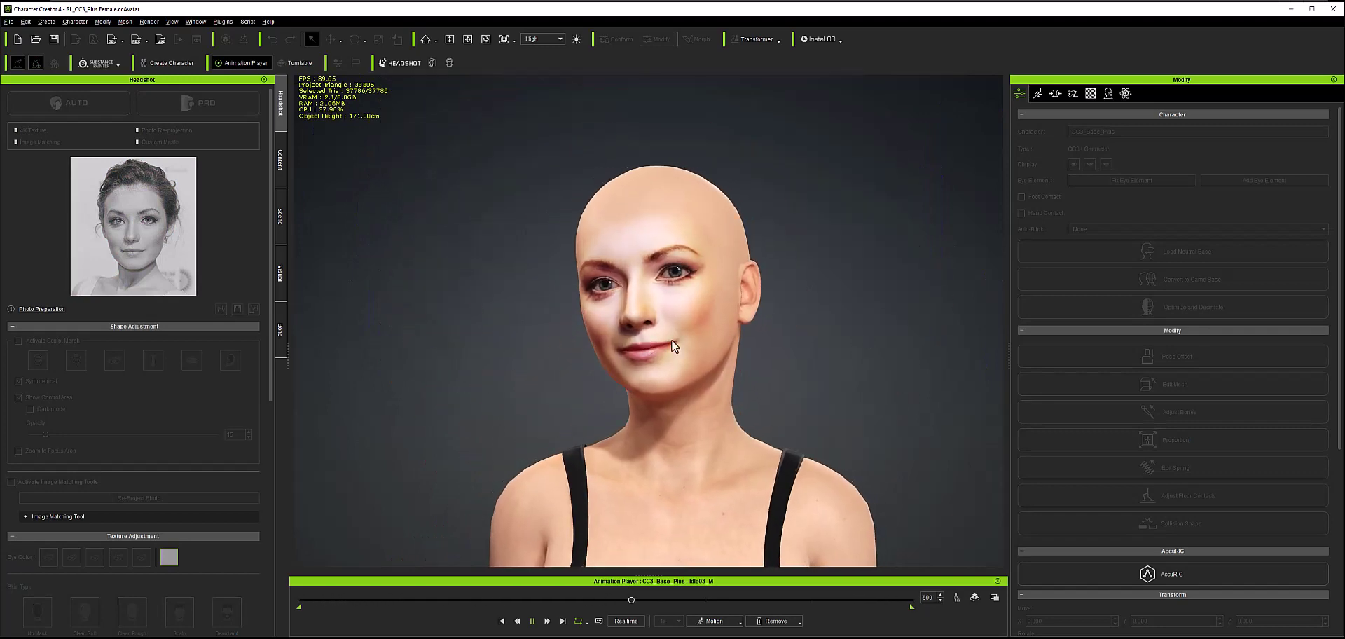
key(space)
Apply the Large bun hairstyle from the Hair Builder collection to the character.
click(280, 159)
click(77, 288)
double_click(149, 324)
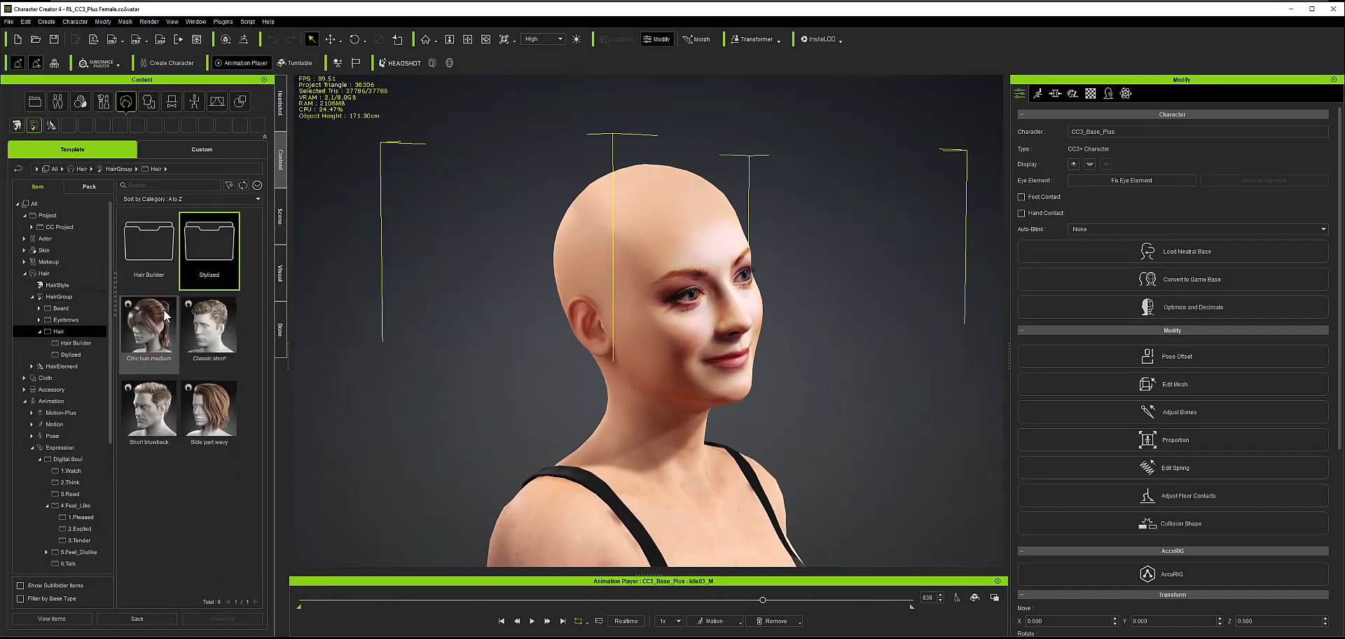
double_click(214, 235)
scroll(215, 295, down, 2)
scroll(209, 456, up, 2)
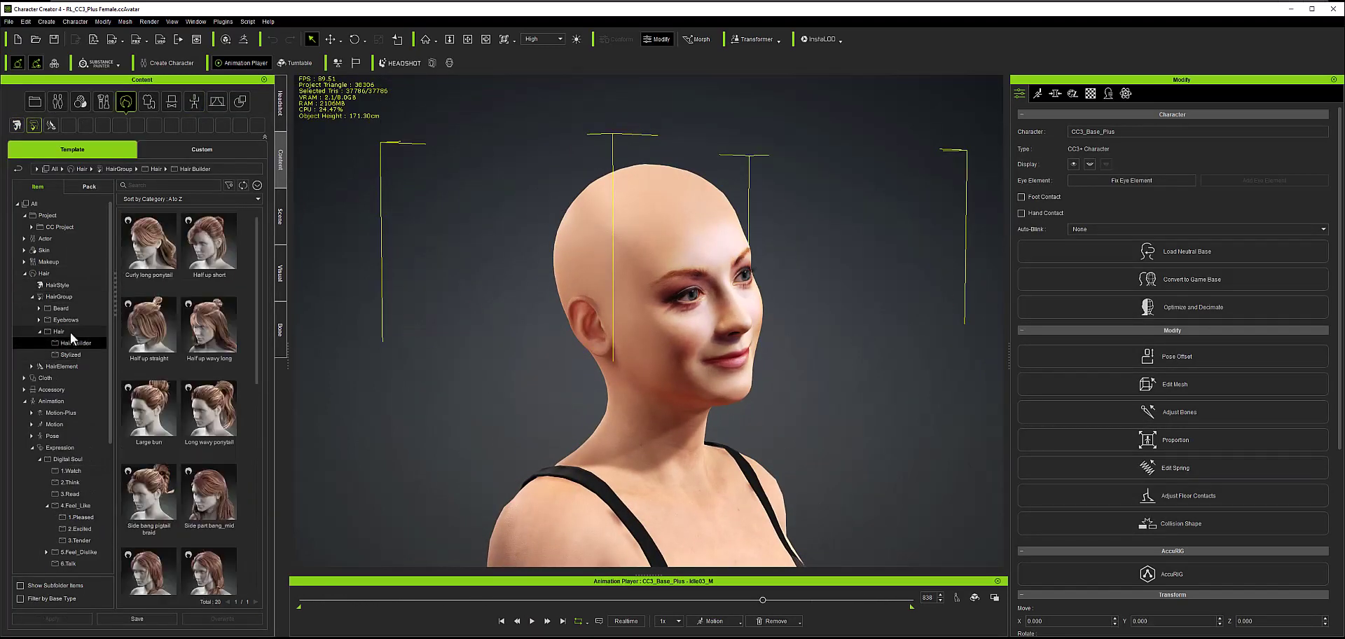
double_click(148, 413)
click(791, 339)
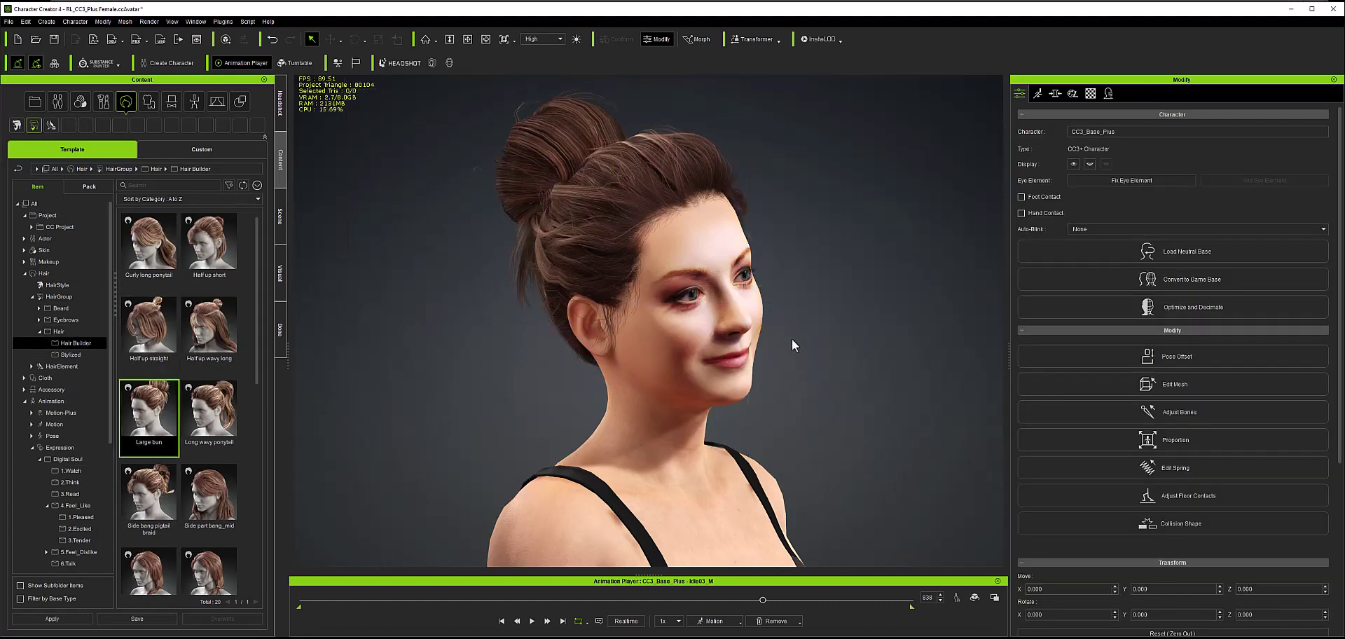
Play the character's animation and examine the bun hairstyle from different angles.
scroll(750, 356, up, 4)
scroll(708, 373, down, 4)
right_drag(708, 373, 673, 392)
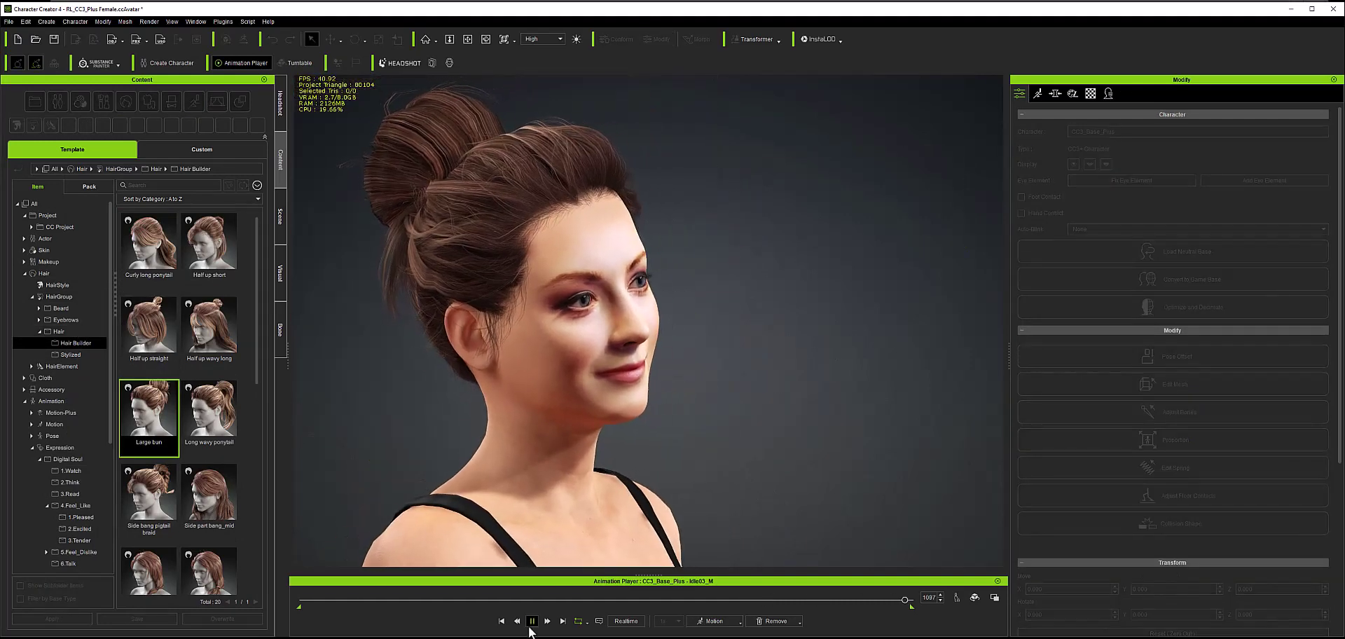
scroll(653, 372, up, 4)
right_drag(756, 372, 792, 351)
scroll(590, 373, down, 4)
Set the Headshot skin type to No Mask and update the skin texture.
click(280, 103)
click(37, 612)
scroll(65, 526, down, 8)
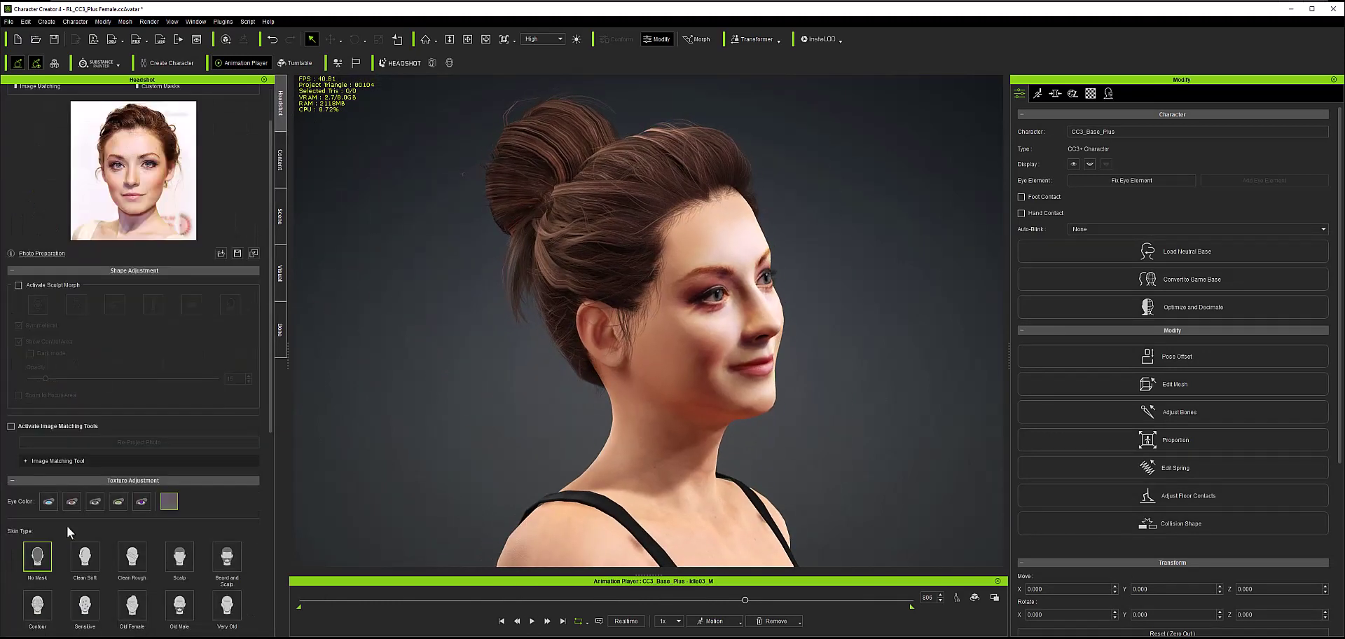
click(123, 627)
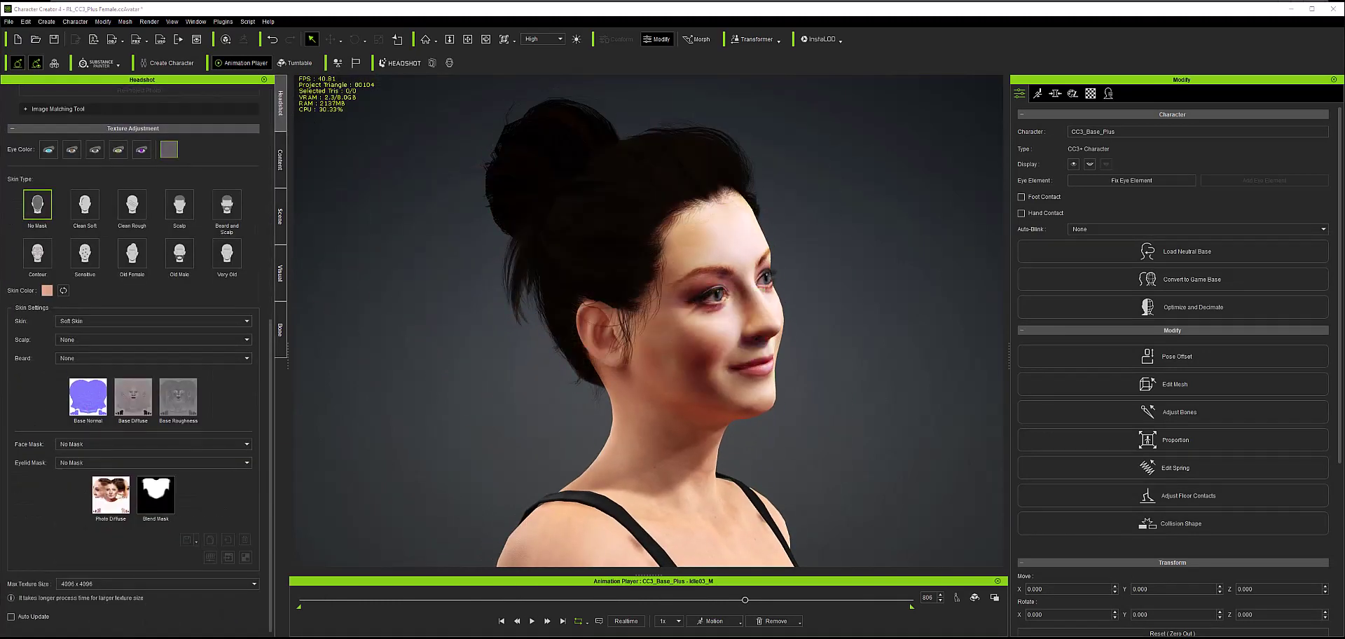
right_drag(660, 324, 315, 361)
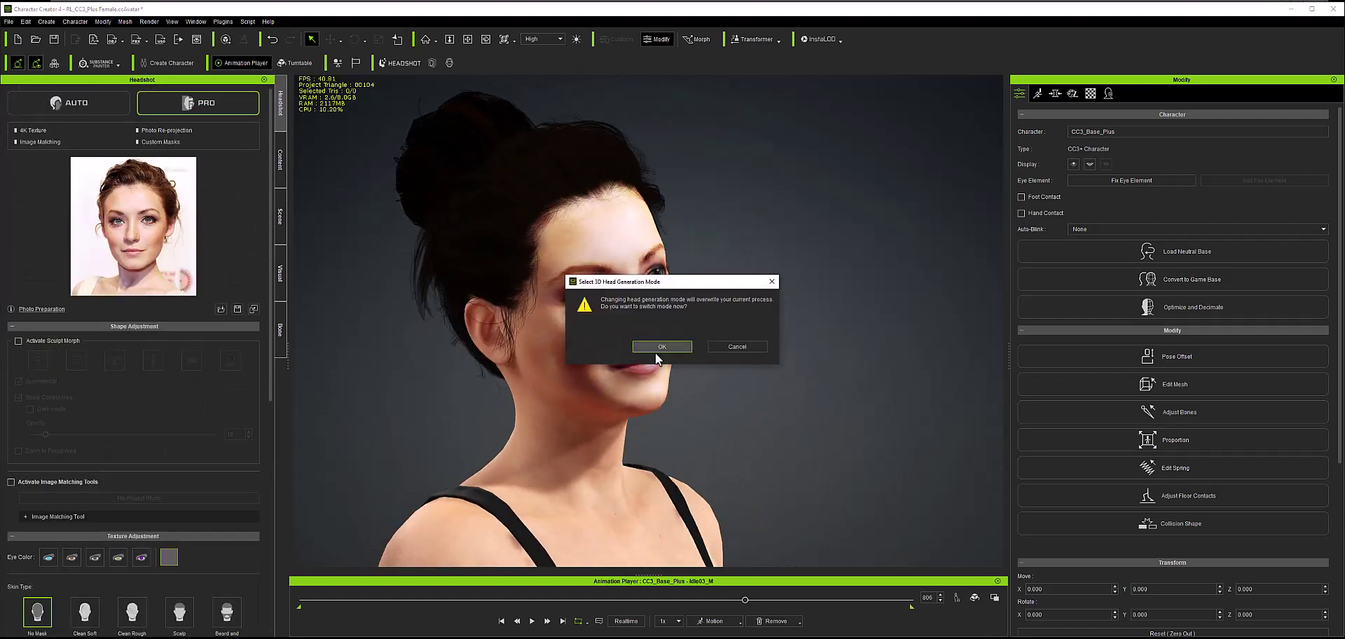
click(657, 352)
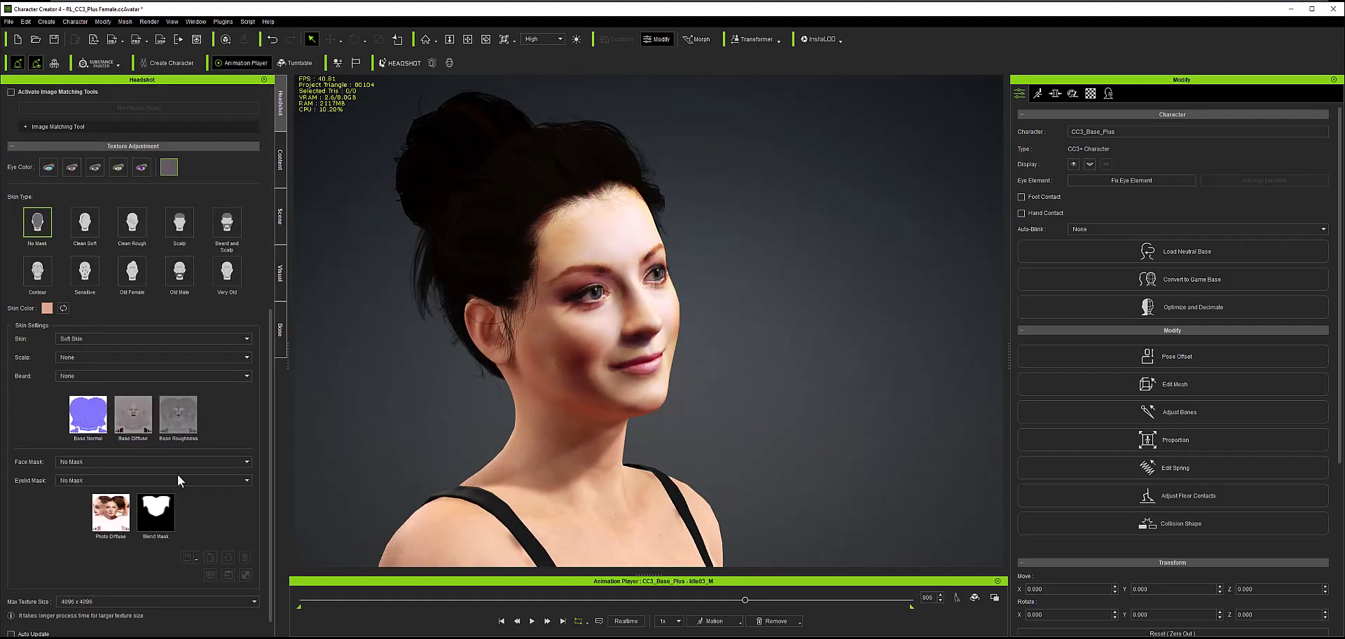
Set Clean Soft skin, the second eye color preset and a 2048 x 2048 maximum texture size, and update the skin texture.
click(153, 462)
click(152, 464)
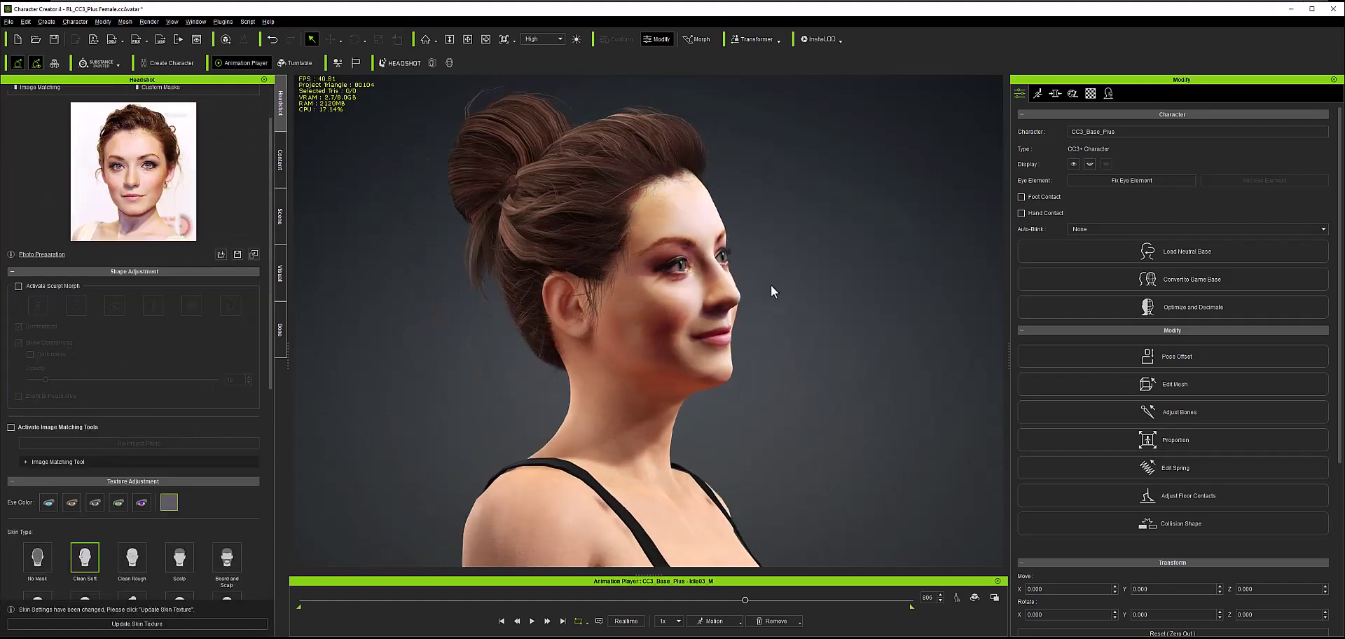
scroll(90, 435, down, 3)
scroll(122, 420, down, 2)
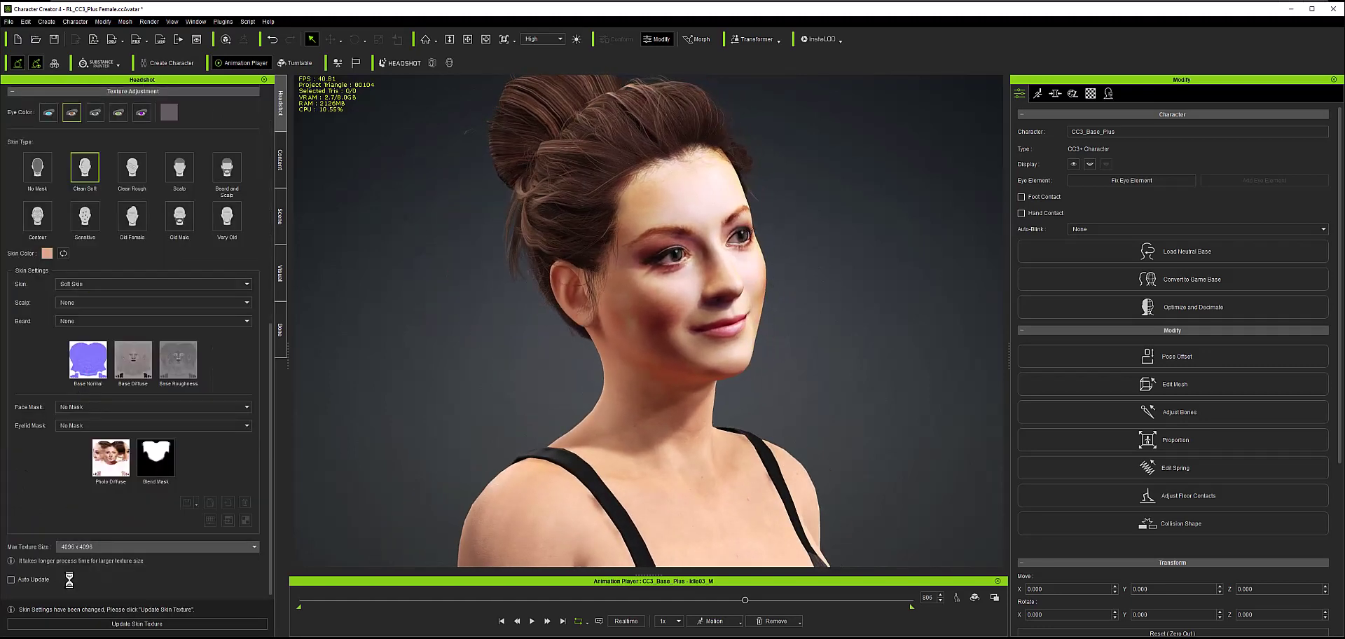
click(101, 624)
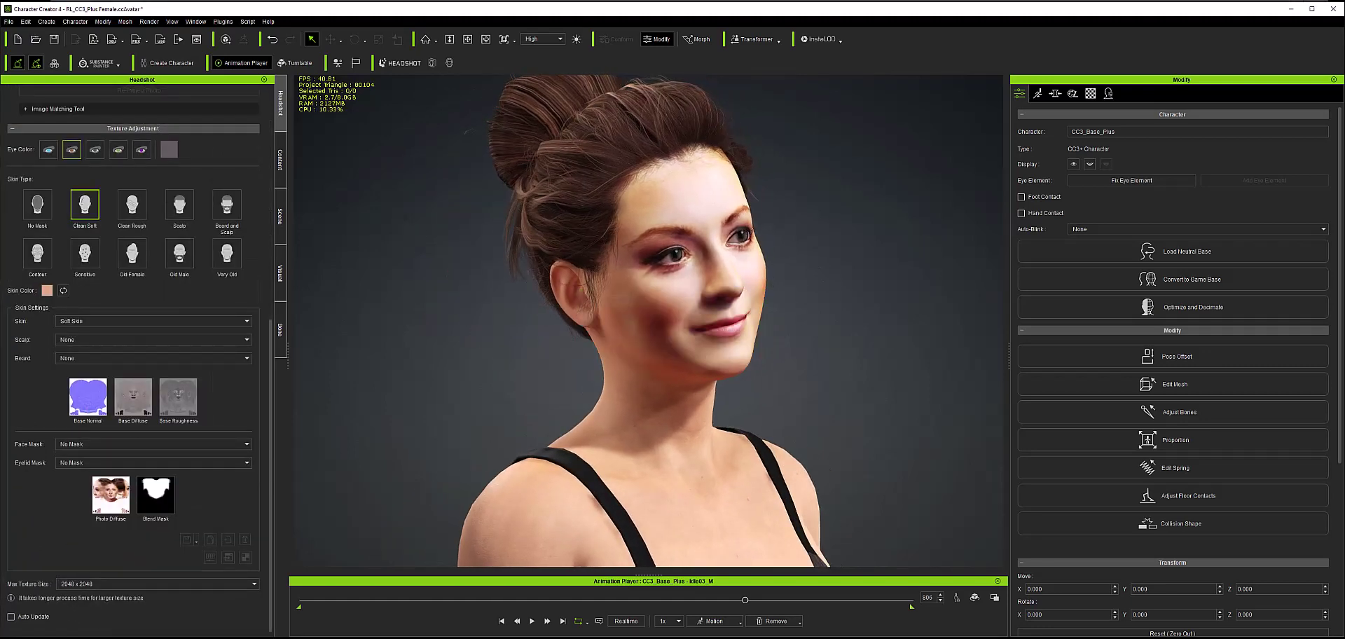
Set the eyelid mask to Maximum Eyelid Rim and update the skin texture.
scroll(109, 464, down, 5)
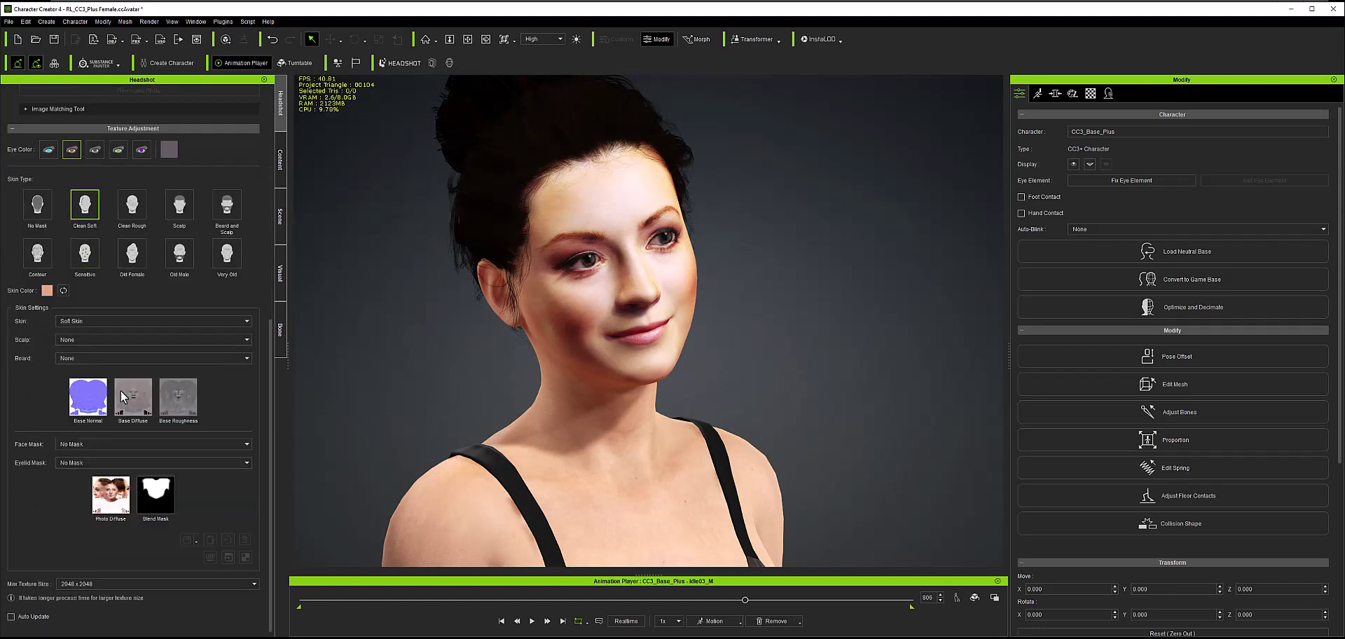
click(102, 463)
click(105, 501)
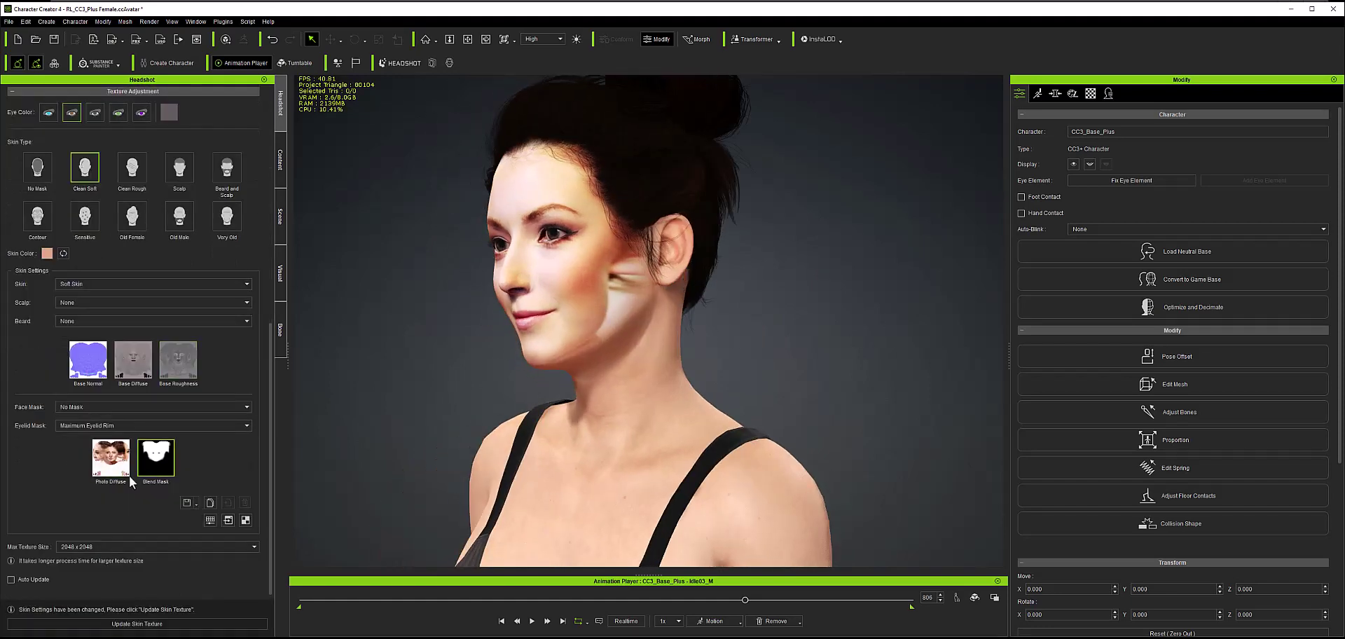
click(112, 623)
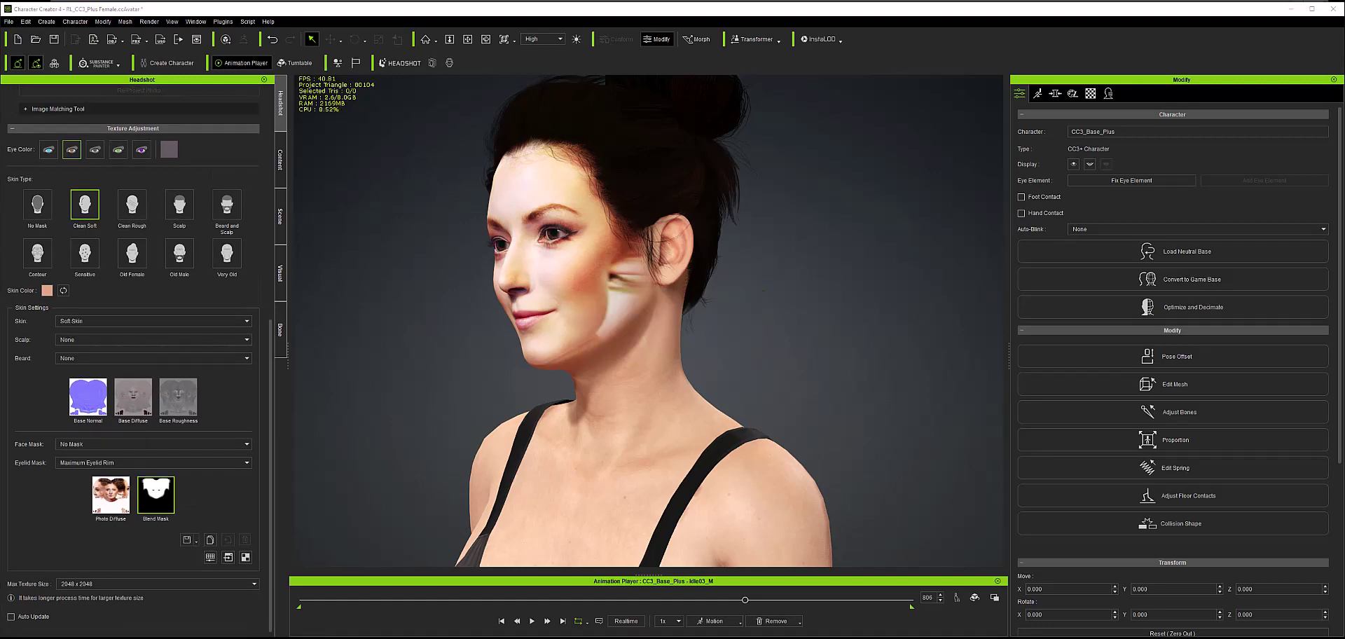
Try the Image Matching tools on the head and deactivate them.
scroll(96, 334, up, 10)
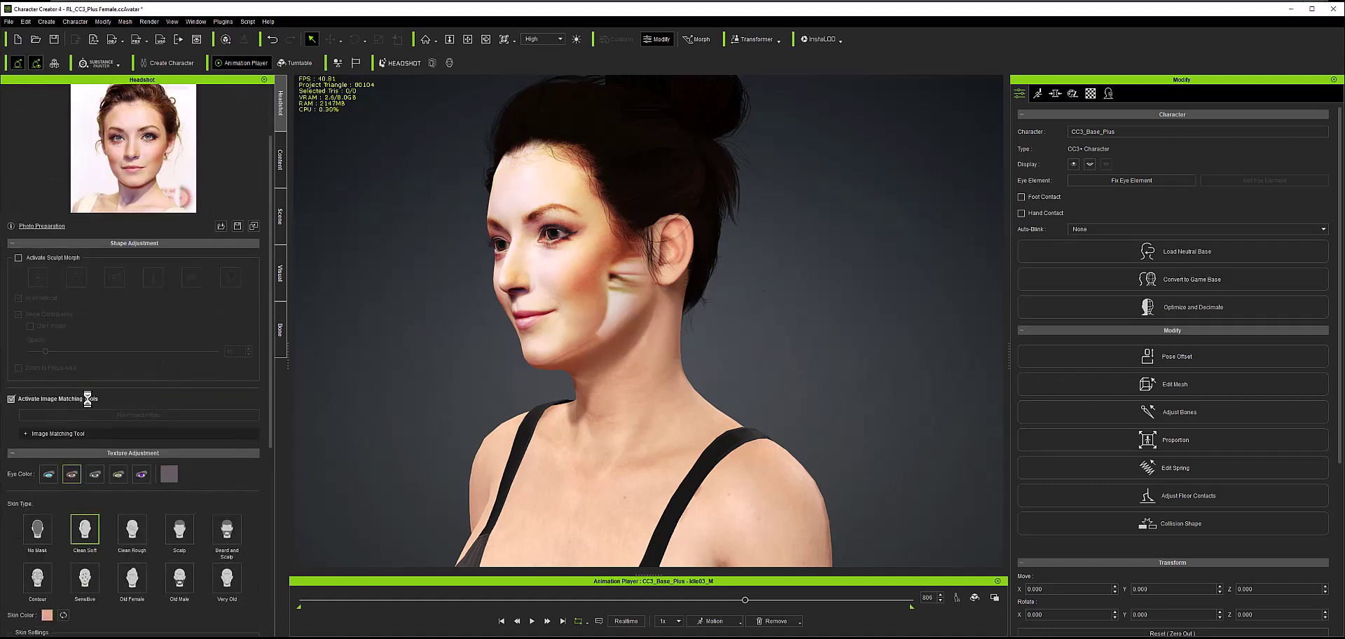
click(12, 399)
click(141, 434)
drag(154, 418, 75, 418)
scroll(124, 468, down, 3)
click(13, 260)
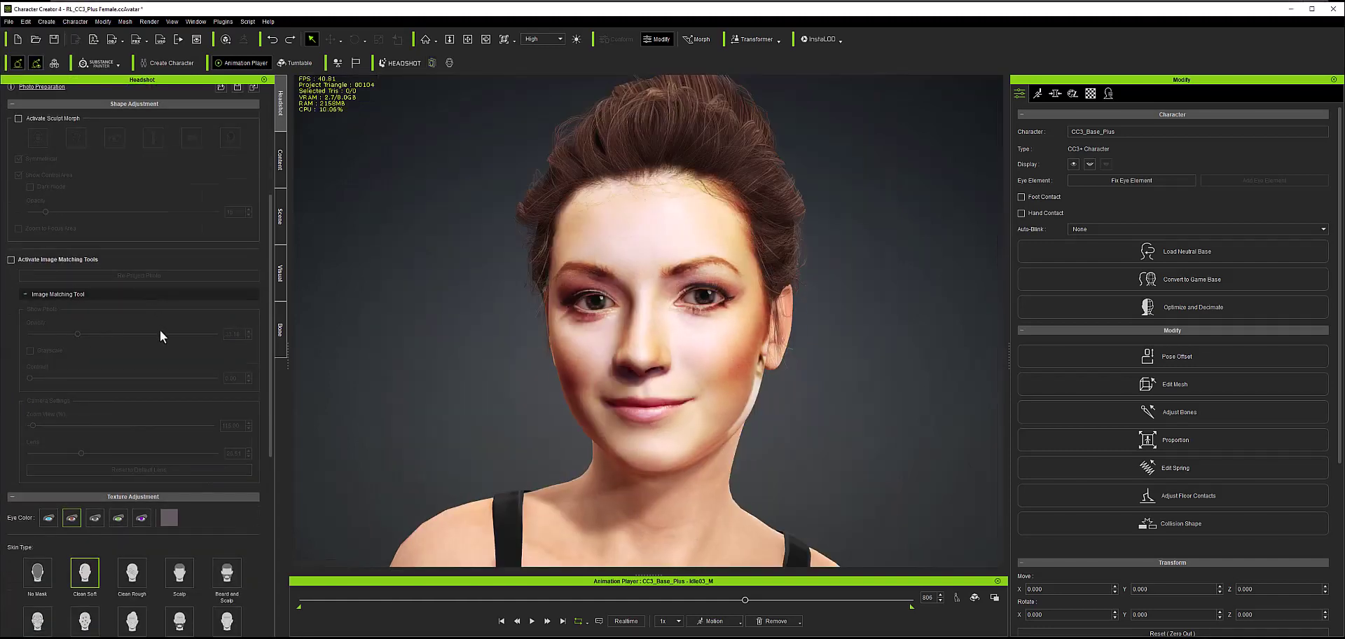
Generate the Headshot character again from the portrait in Pro mode with Female body and Clean Soft skin.
scroll(168, 354, up, 5)
scroll(174, 365, down, 10)
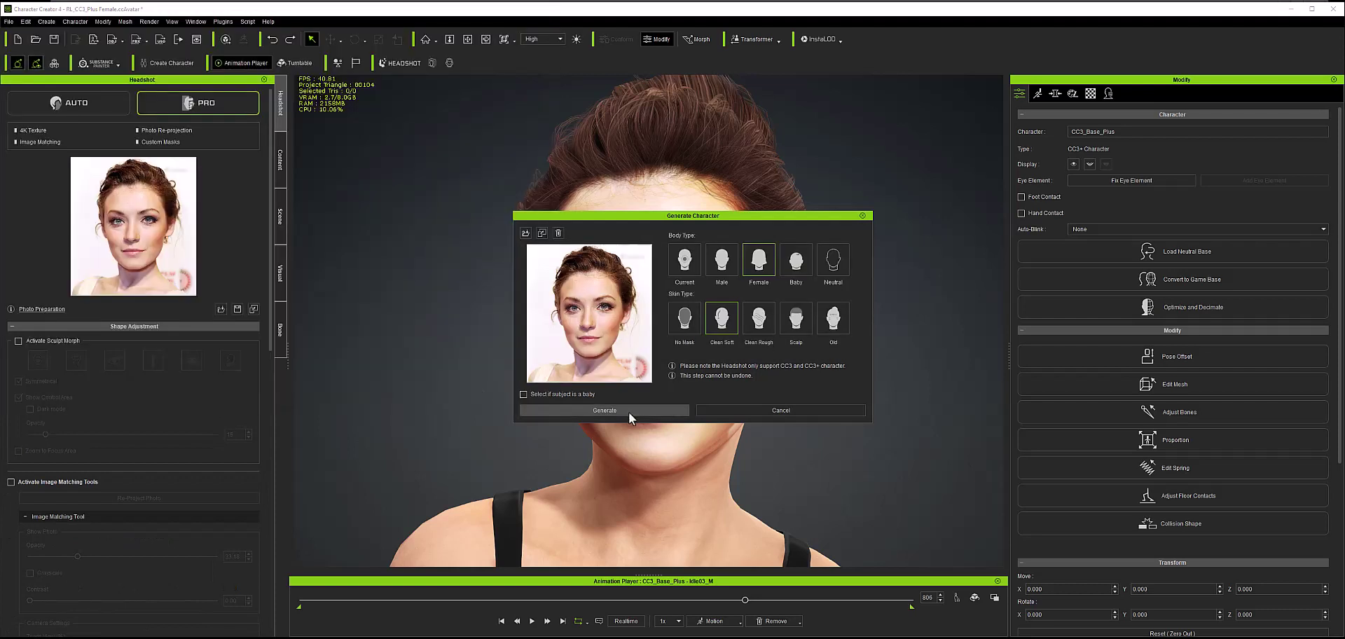
click(628, 412)
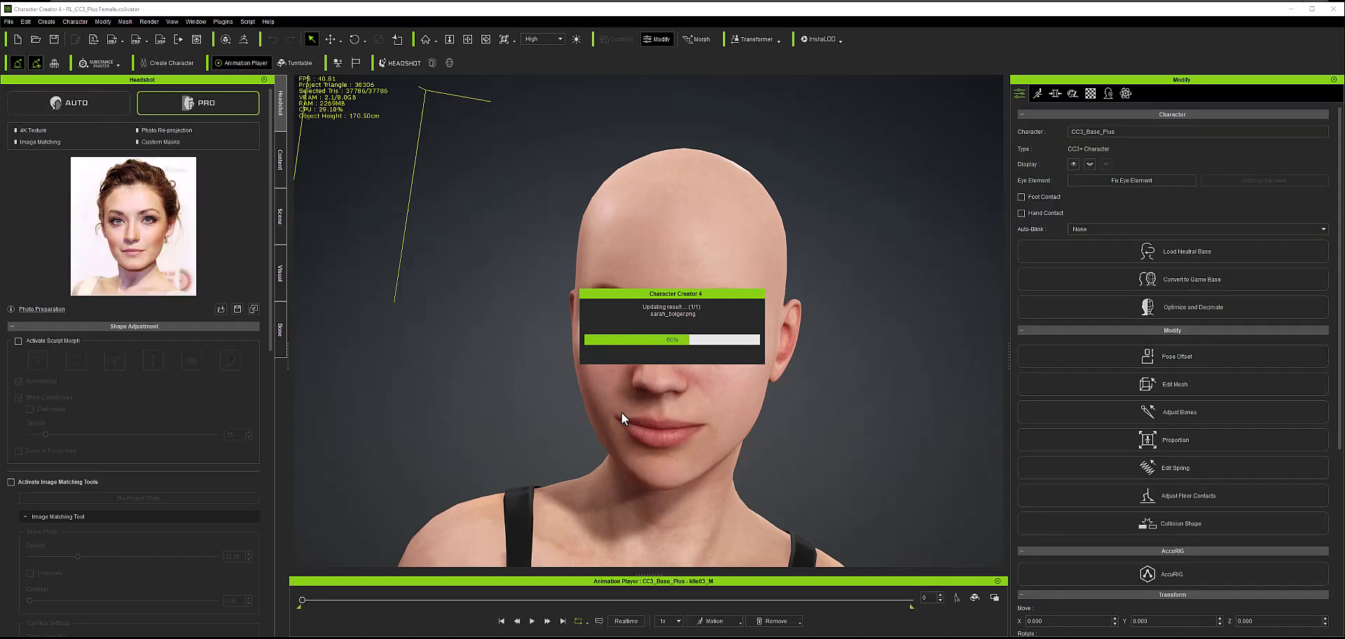
scroll(621, 392, up, 5)
scroll(620, 364, down, 3)
right_drag(619, 364, 726, 354)
scroll(725, 354, down, 4)
scroll(726, 353, up, 2)
scroll(144, 436, down, 8)
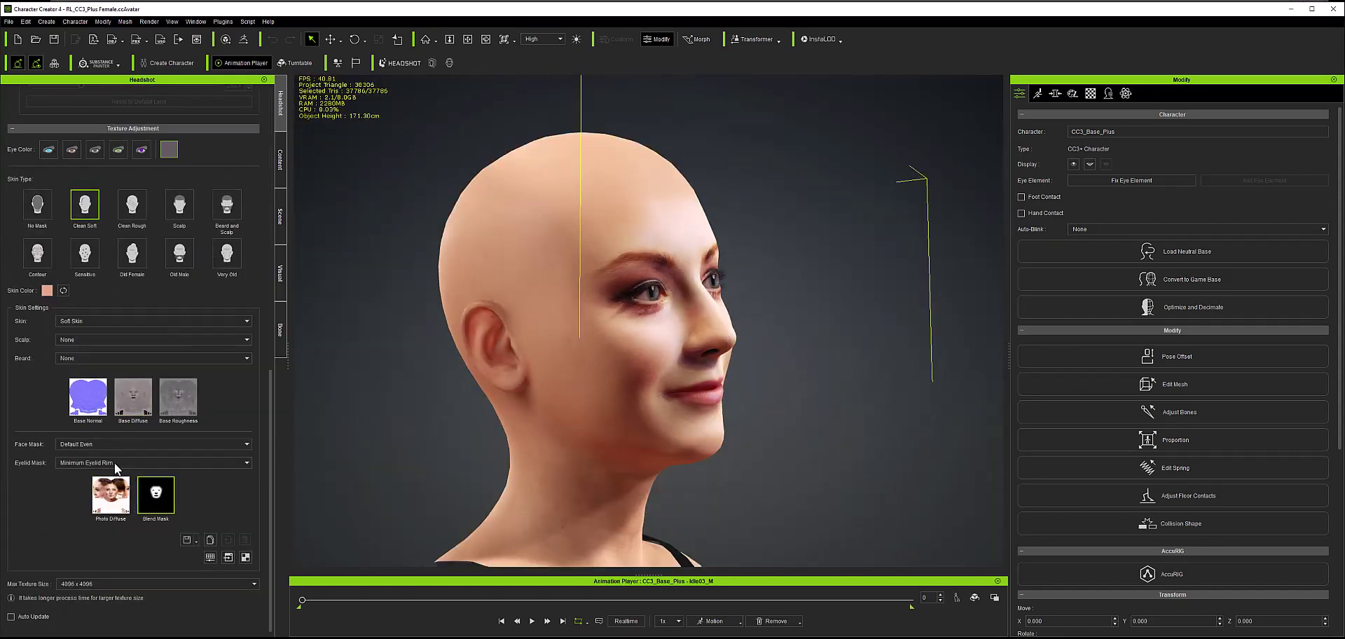
Open the head's Photo Diffuse texture in Photoshop and examine the projected face.
scroll(154, 337, up, 10)
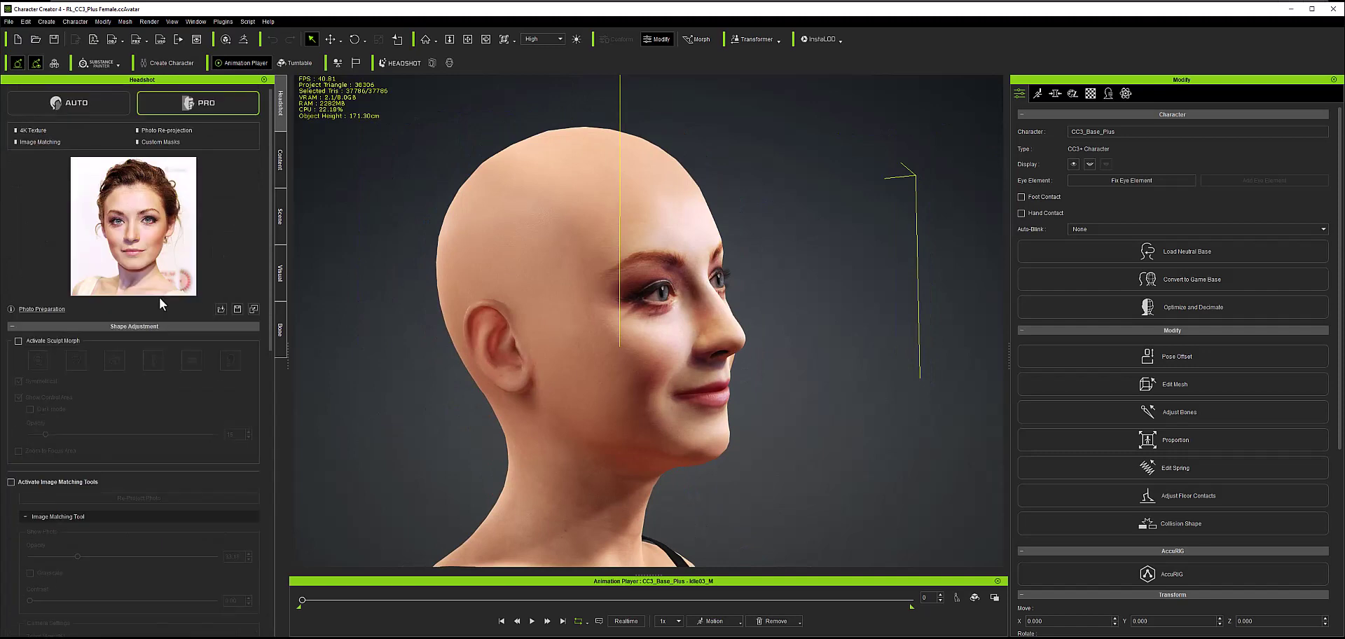
scroll(160, 303, down, 10)
scroll(180, 499, down, 2)
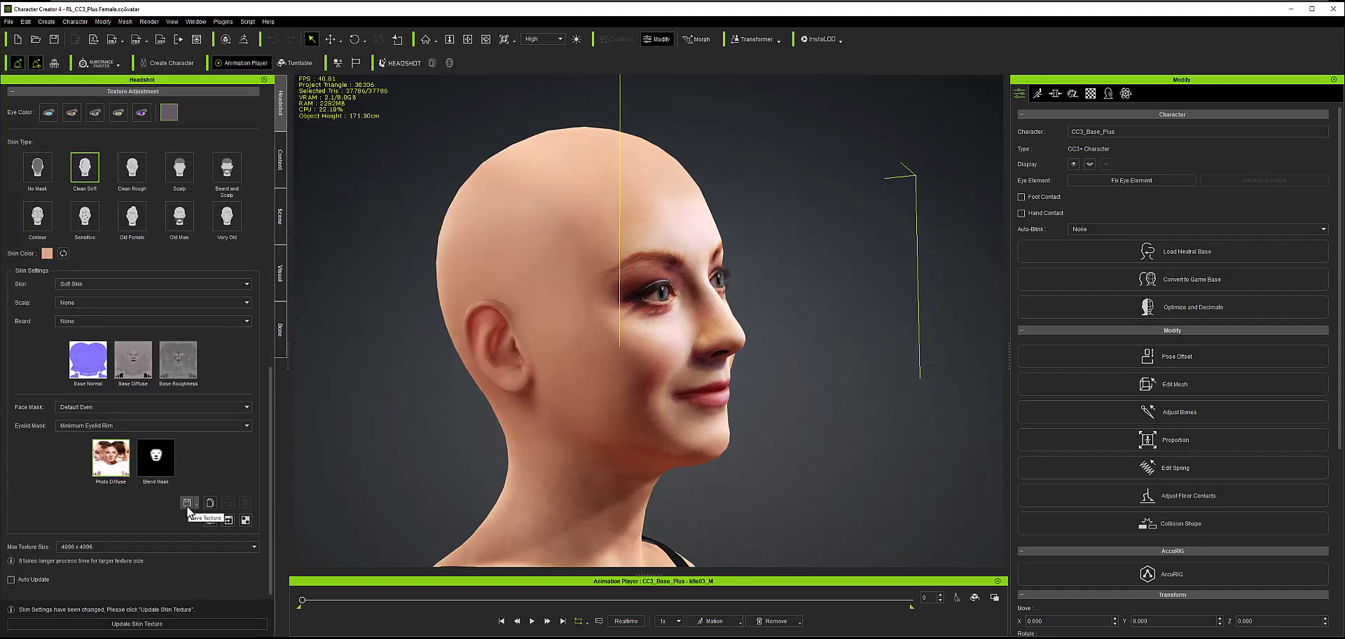
click(228, 520)
alt+scroll(616, 341, up, 3)
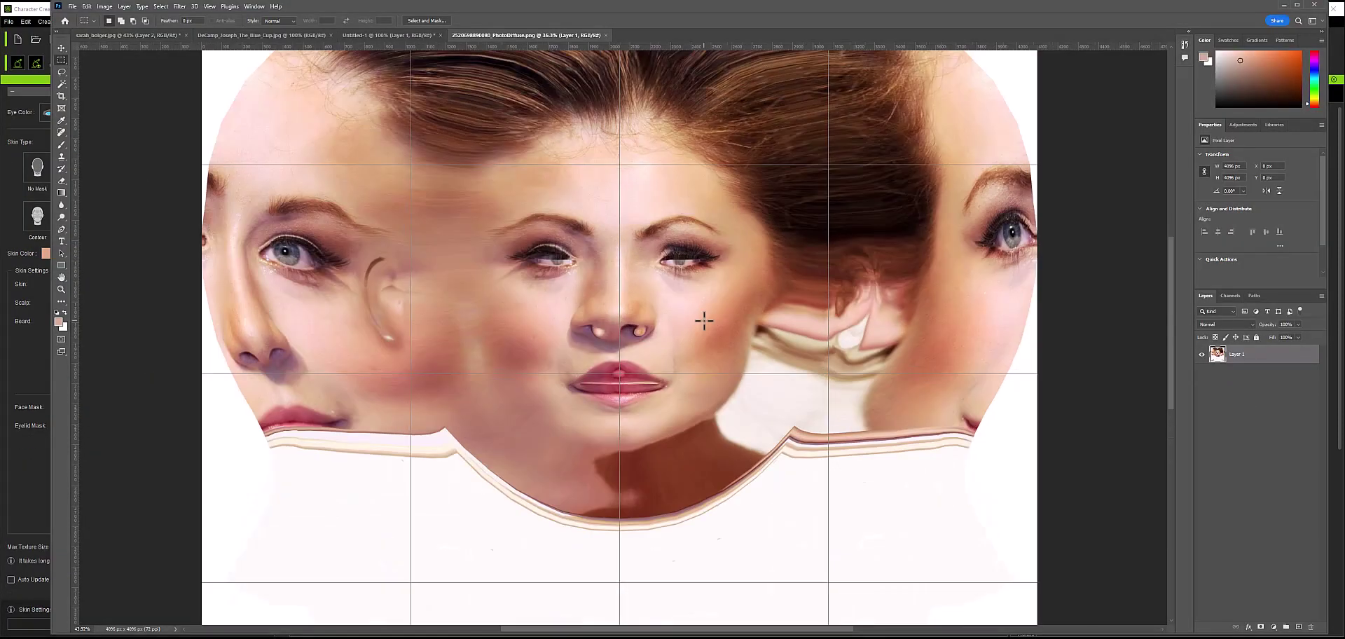
alt+scroll(705, 316, up, 1)
alt+scroll(610, 309, down, 3)
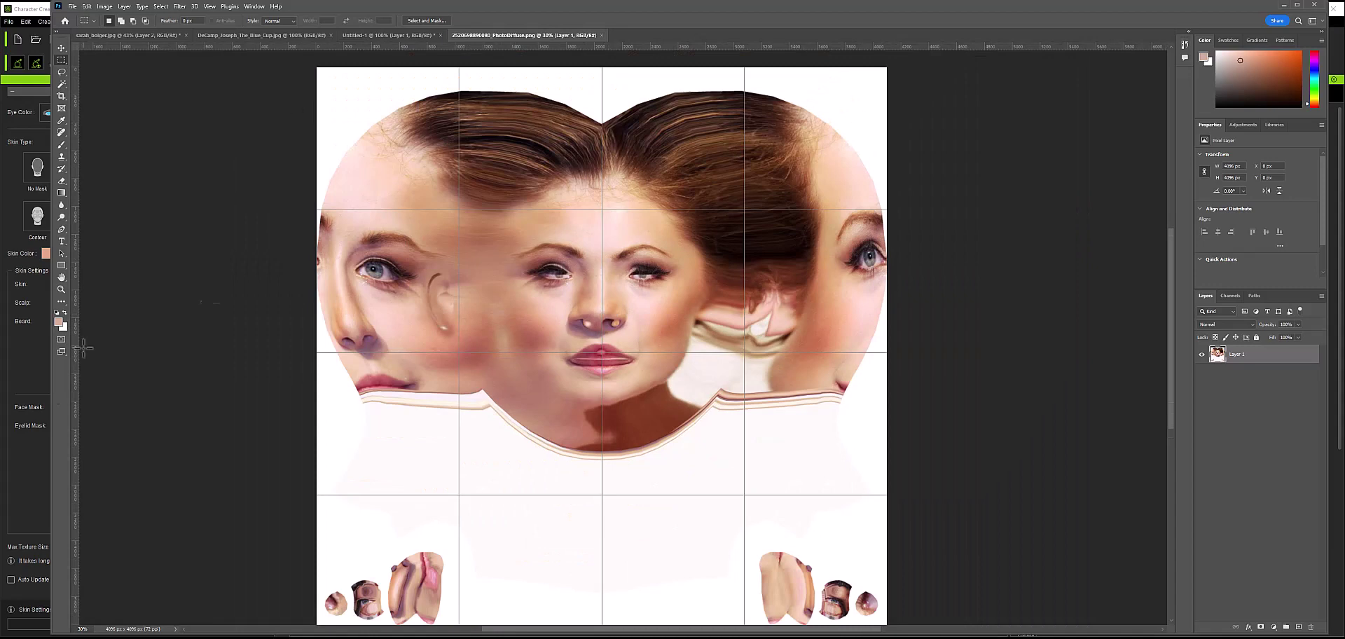
Return to Character Creator and generate the character in Auto mode with Female body and Clean Soft skin.
click(16, 373)
scroll(105, 192, up, 10)
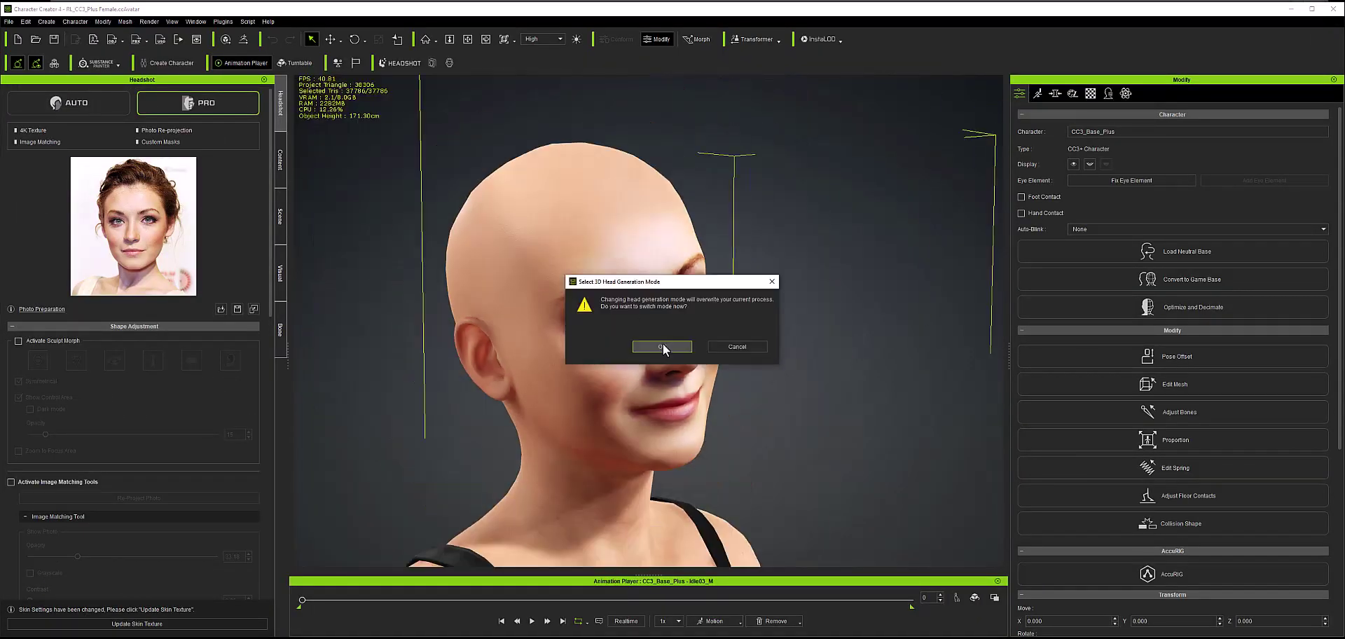
click(641, 347)
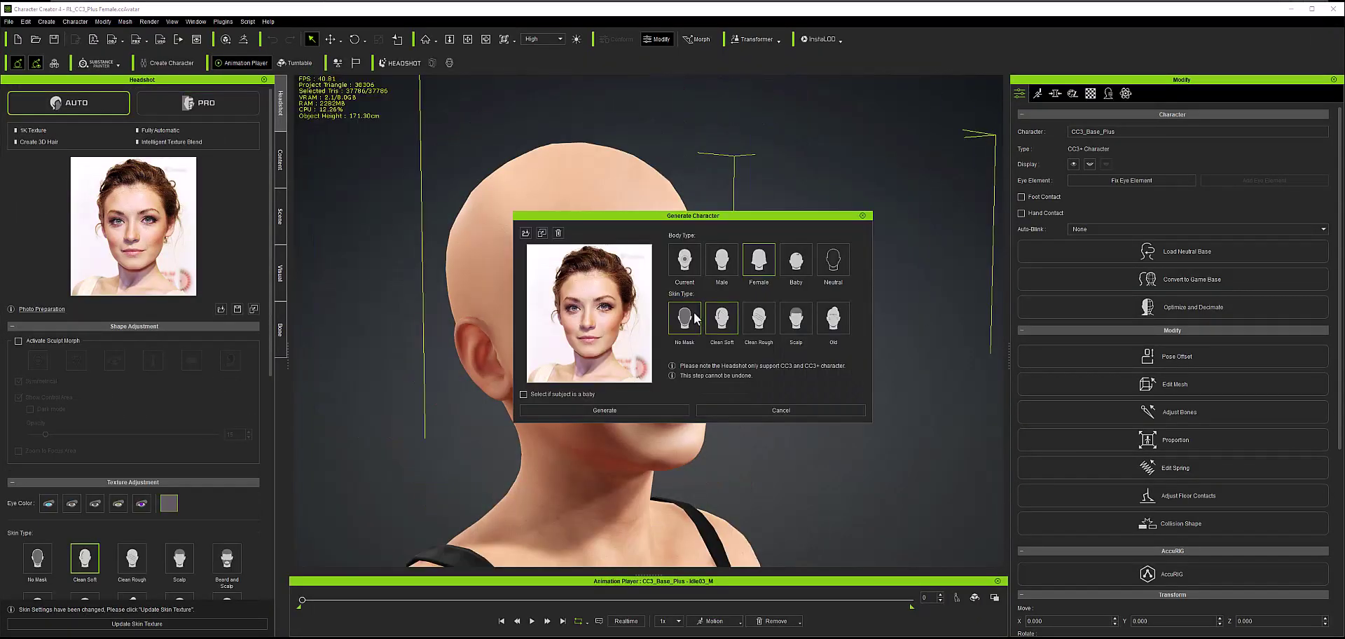
click(633, 411)
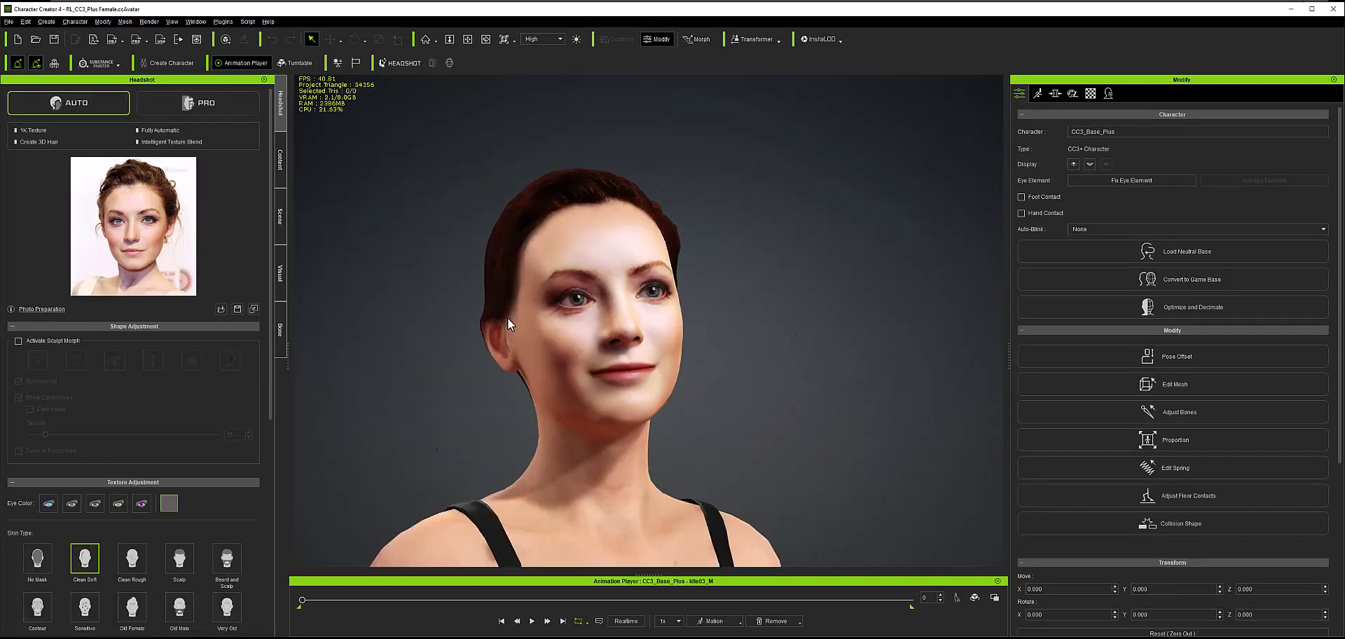
Set the scalp option in the skin settings to No Scalp.
scroll(83, 340, down, 5)
click(83, 341)
click(82, 341)
click(83, 340)
click(83, 356)
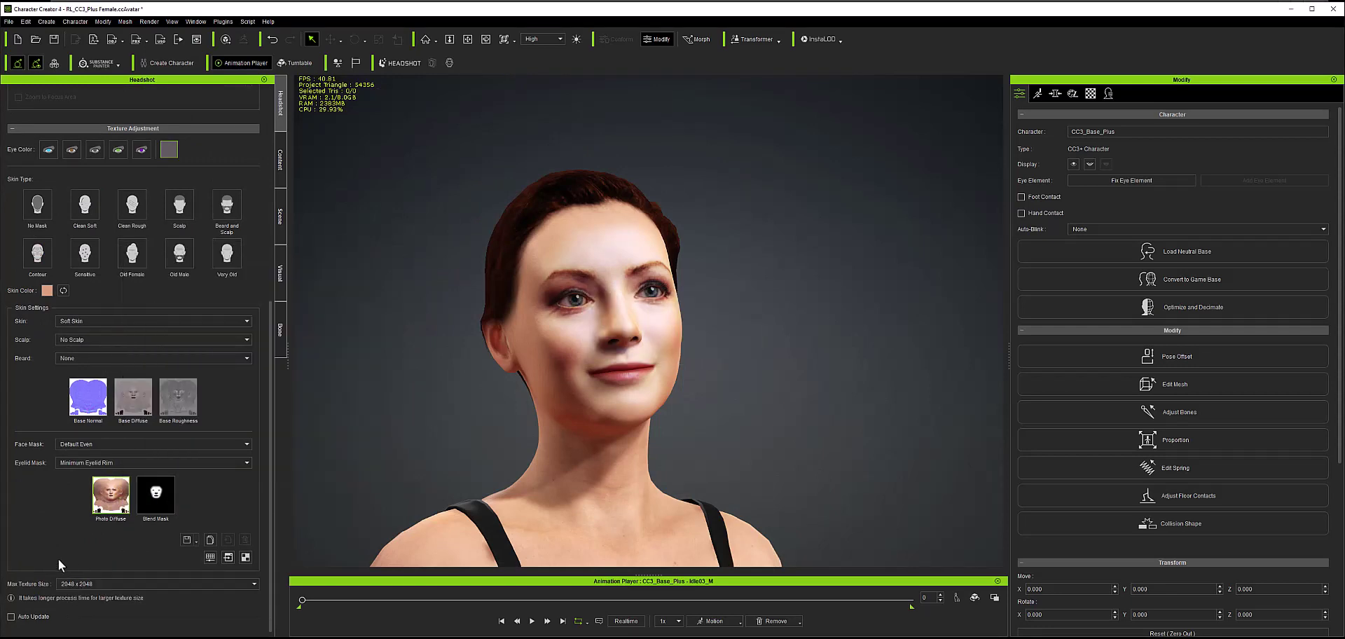
Change the eye color to the second preset and add the Large bun hair to the character.
scroll(57, 559, up, 5)
right_drag(616, 378, 783, 426)
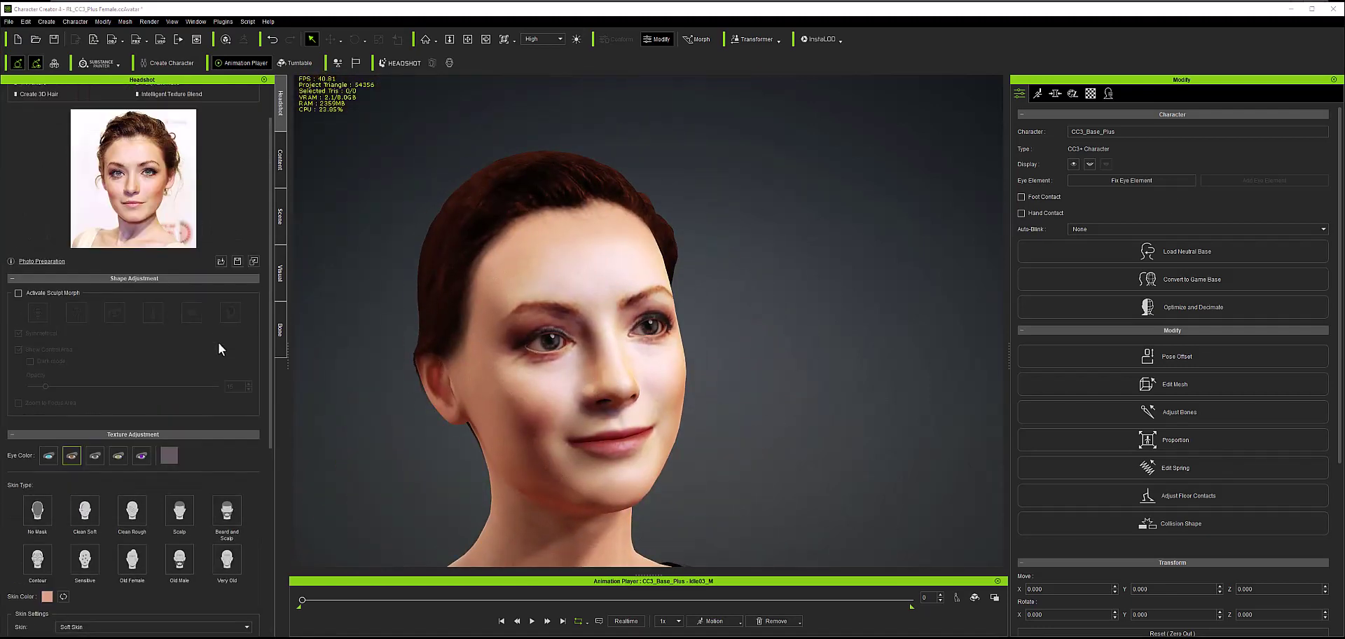
scroll(187, 344, down, 5)
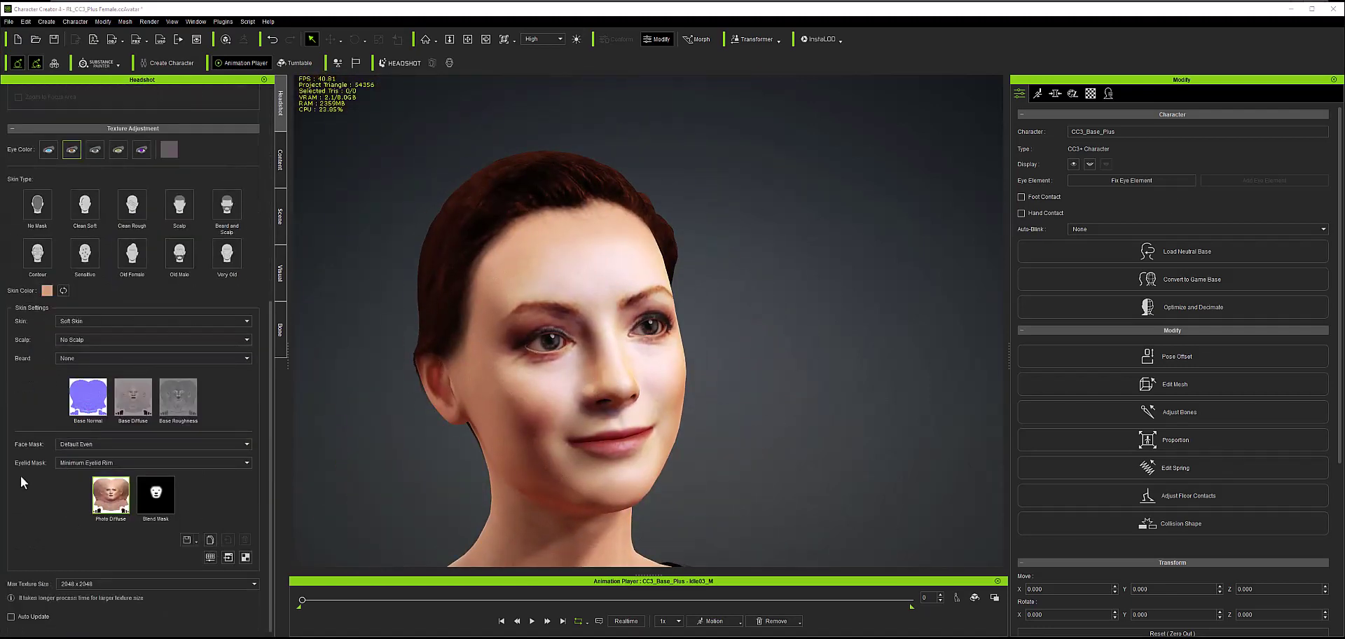
scroll(59, 503, up, 5)
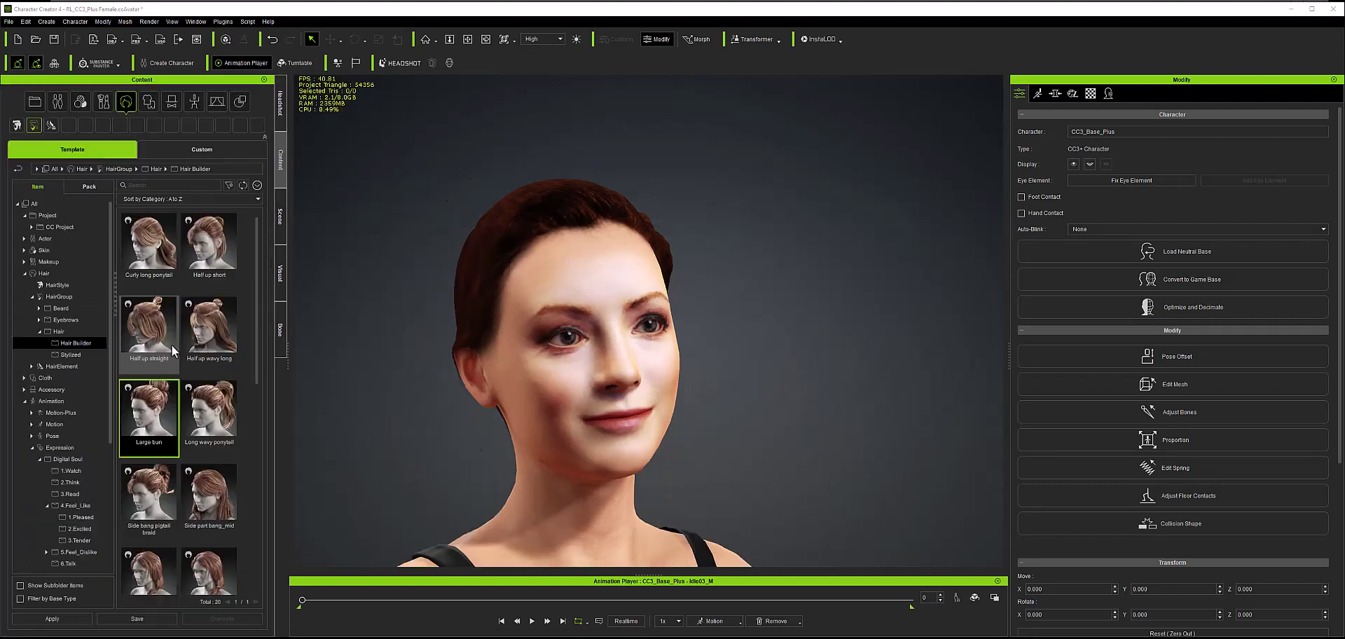
drag(149, 413, 541, 342)
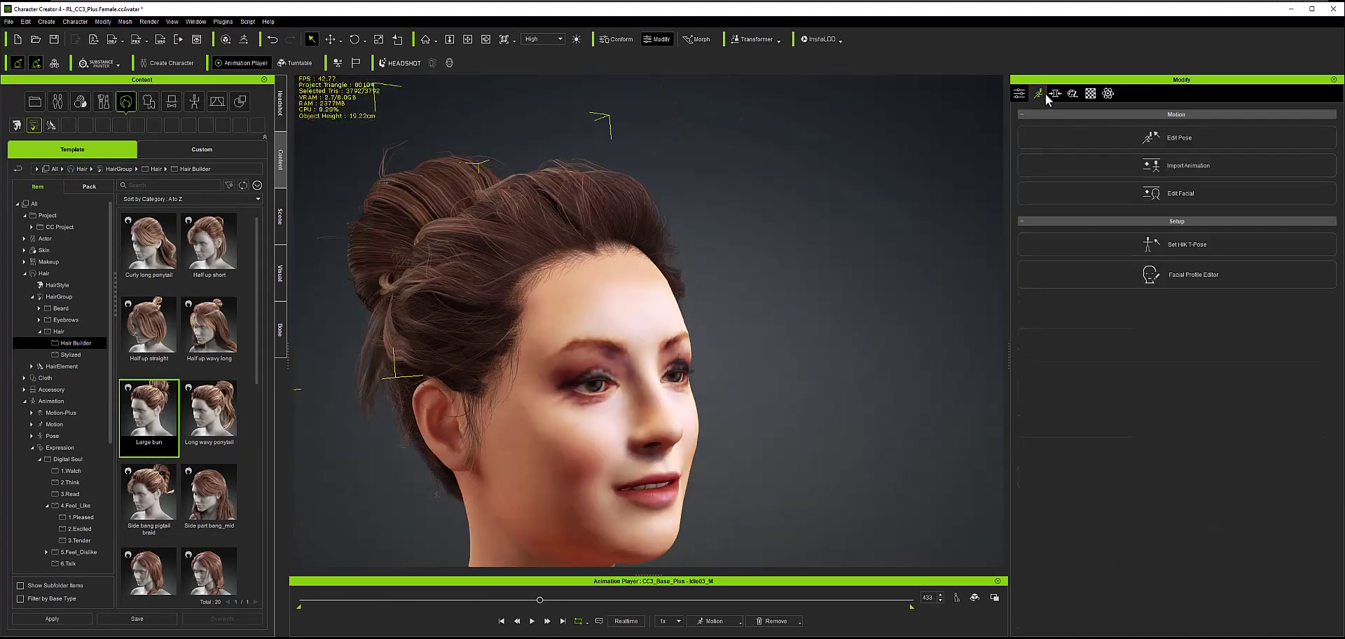
Activate the skin editor and select the Skin Base layer of the Eyelash makeup material.
click(1021, 130)
click(597, 347)
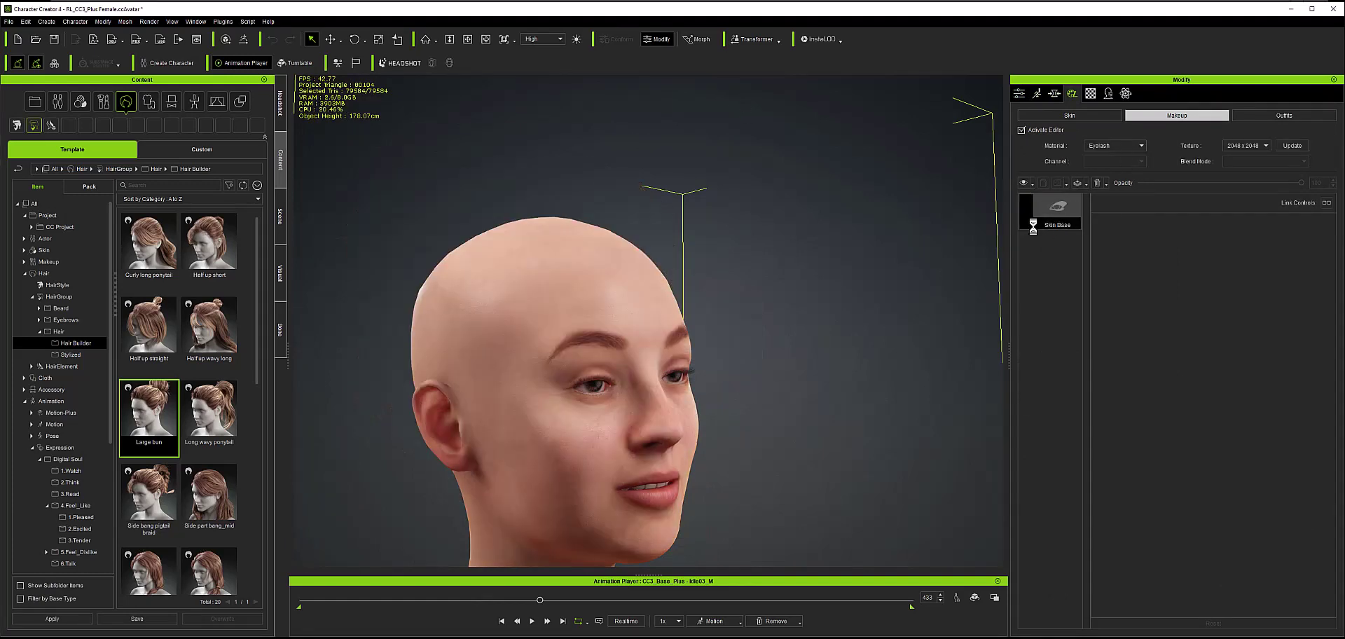
click(1034, 226)
scroll(1205, 489, down, 3)
scroll(1206, 489, up, 3)
scroll(682, 331, up, 5)
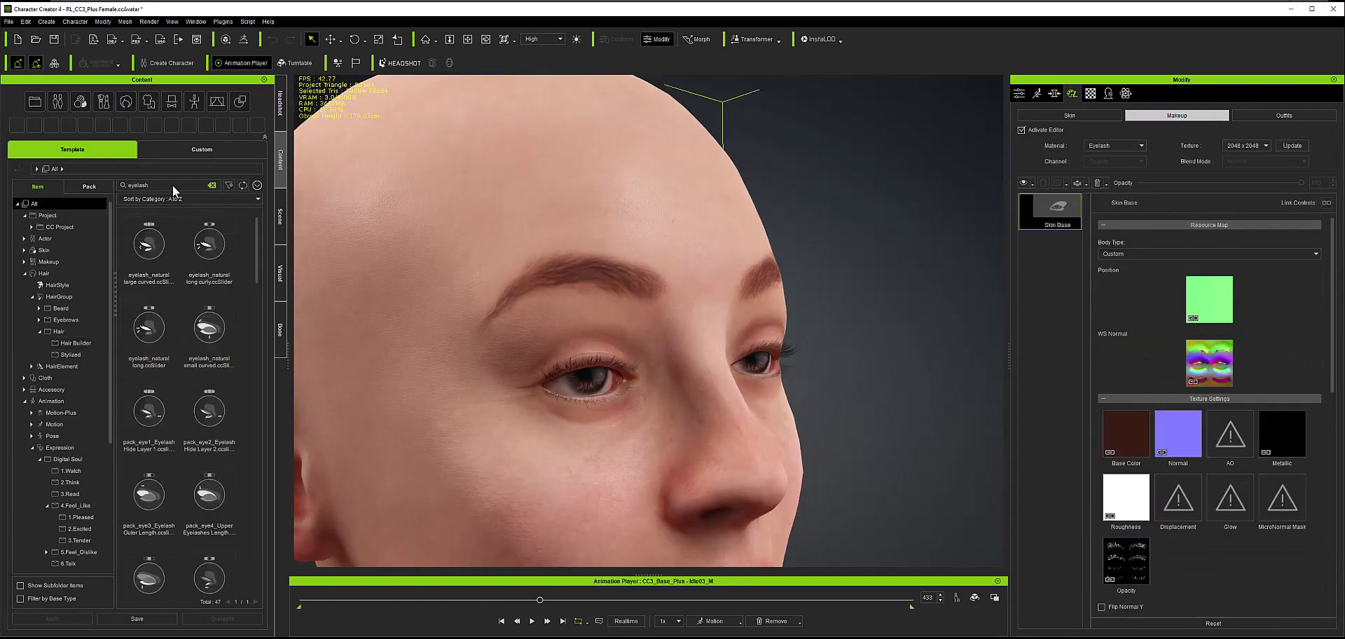
Apply the natural large curved eyelash slider to the character and move the idle animation to frame 452.
double_click(148, 245)
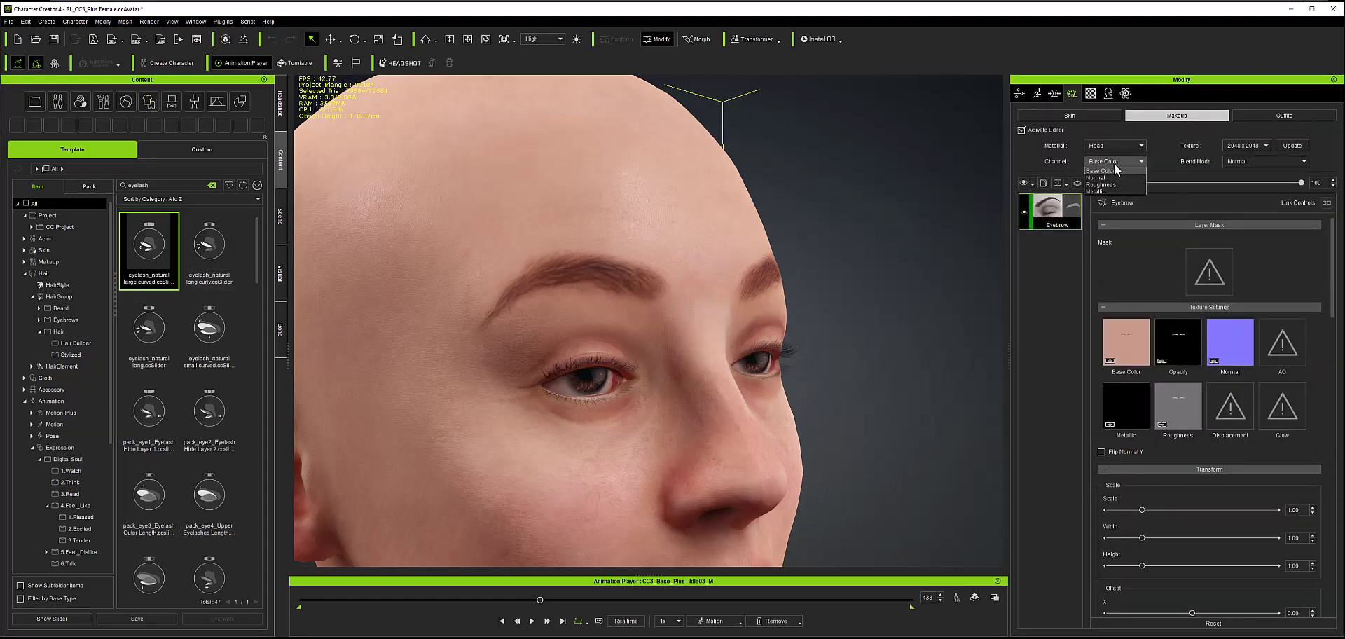
click(80, 402)
click(26, 401)
drag(450, 600, 546, 600)
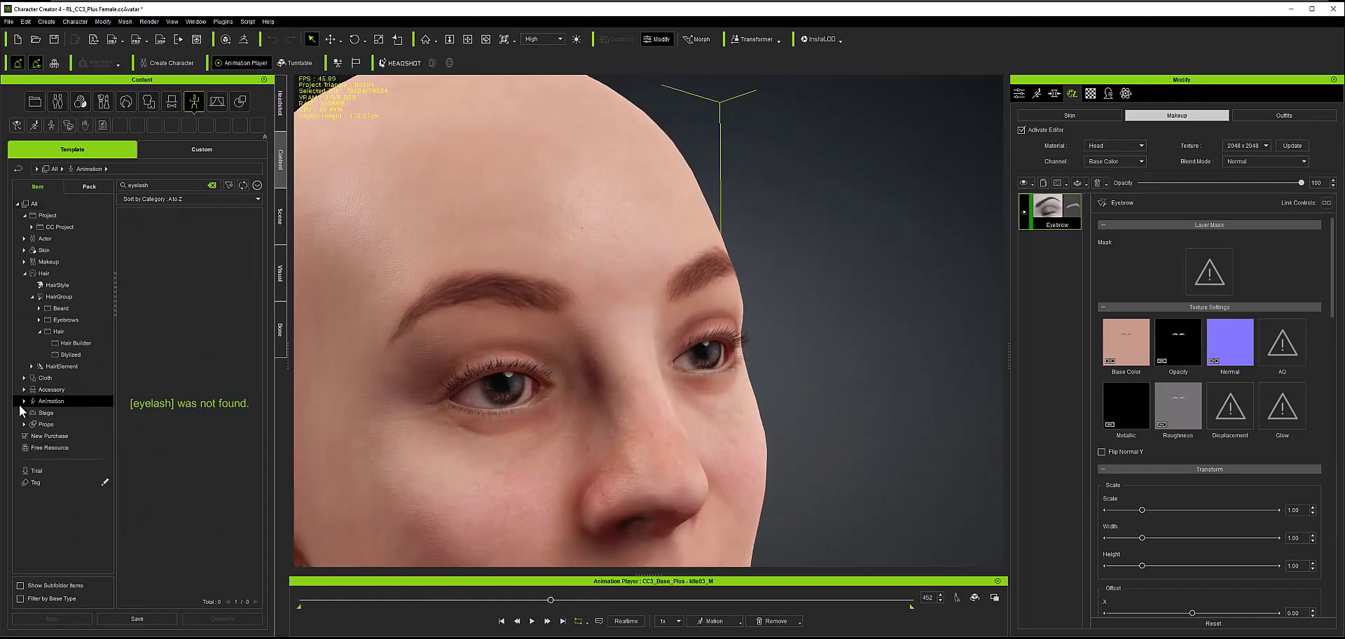
Clear the eyelash search in the makeup library and apply the Classic eyeliner to the character's face.
click(49, 262)
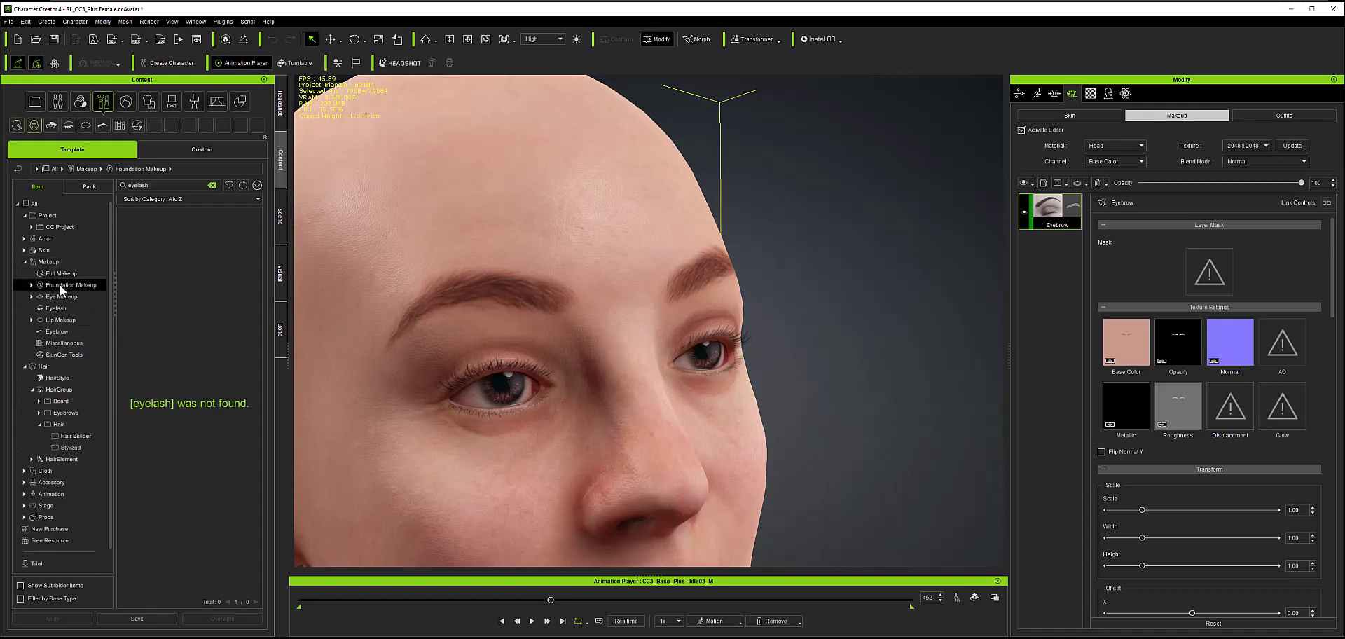
click(56, 309)
click(246, 187)
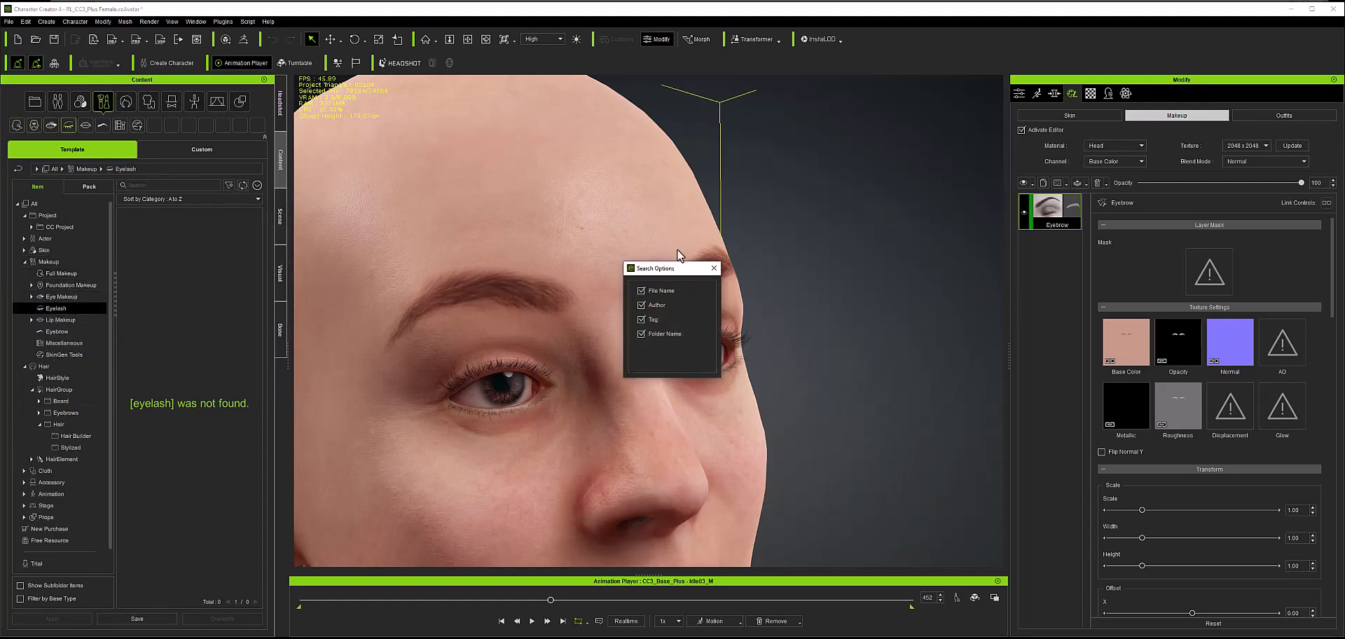
click(62, 297)
click(64, 308)
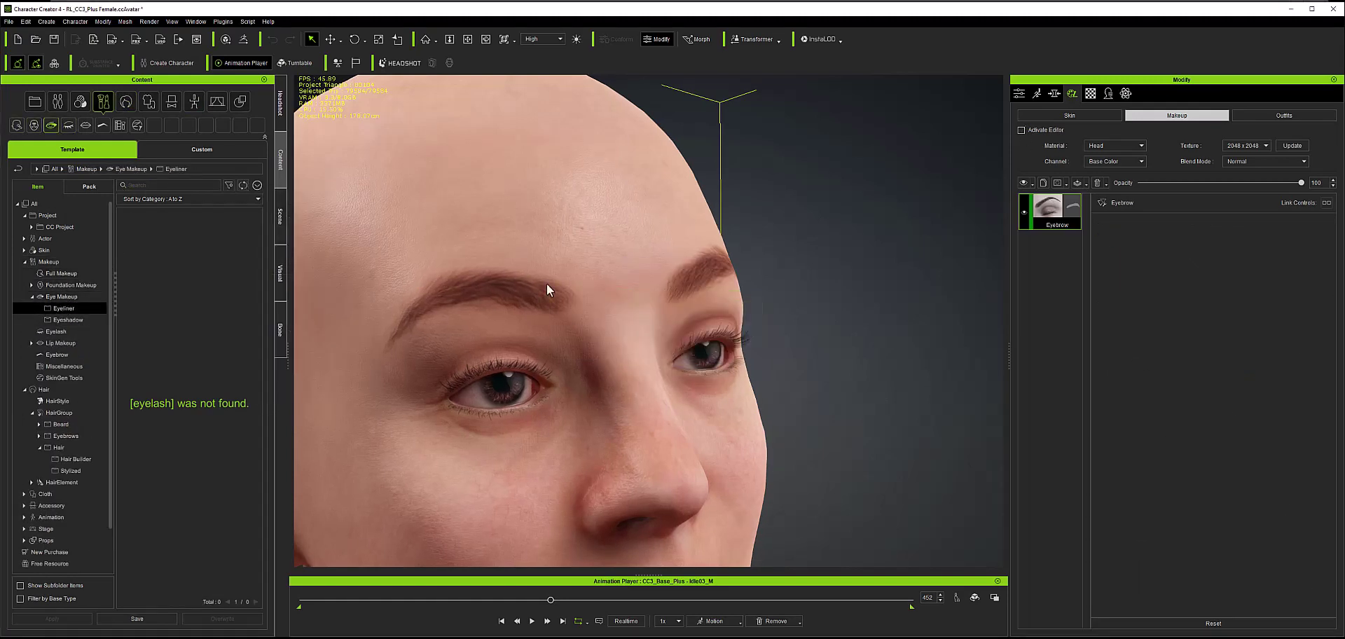
scroll(547, 284, down, 3)
right_drag(546, 283, 726, 378)
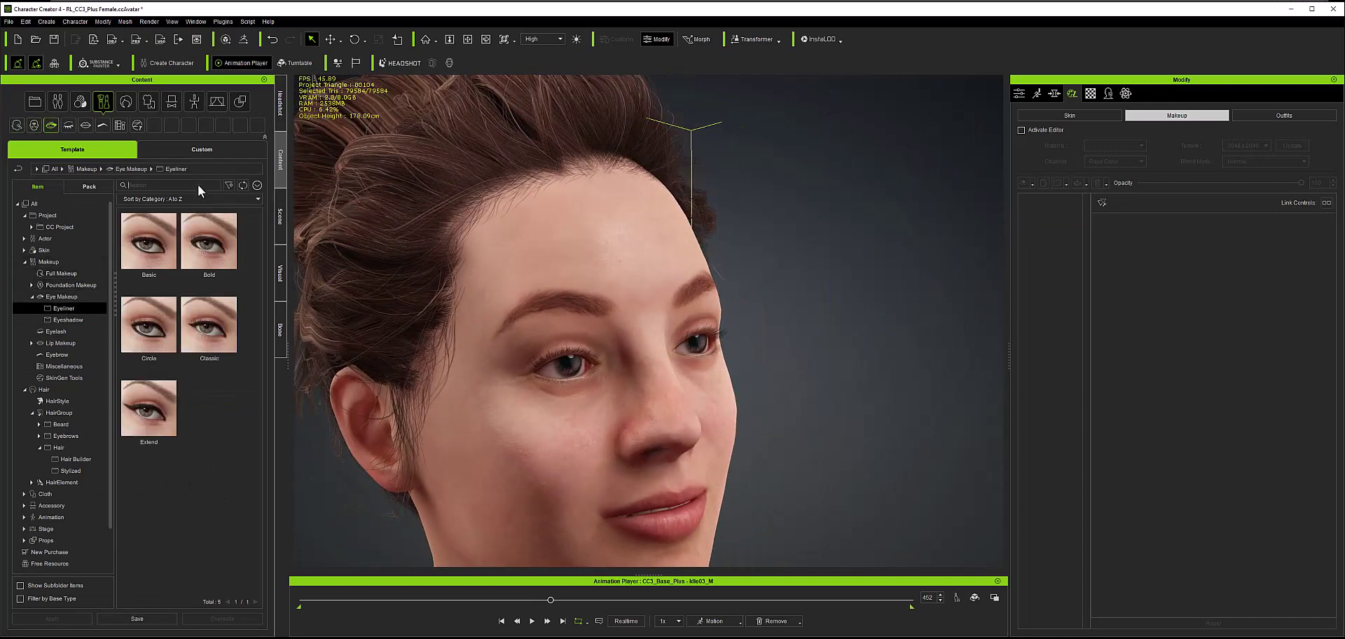
drag(209, 323, 649, 422)
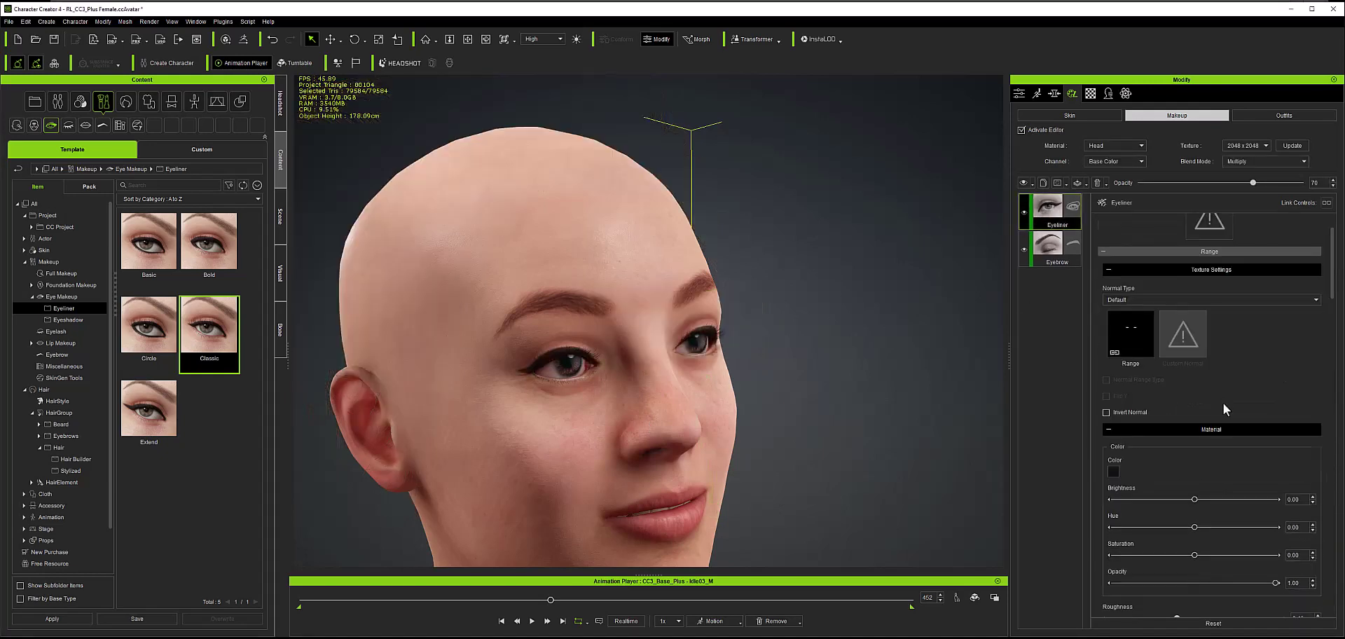
Apply the Cordial eyeshadow to the face as a new makeup layer.
click(101, 320)
drag(149, 242, 632, 301)
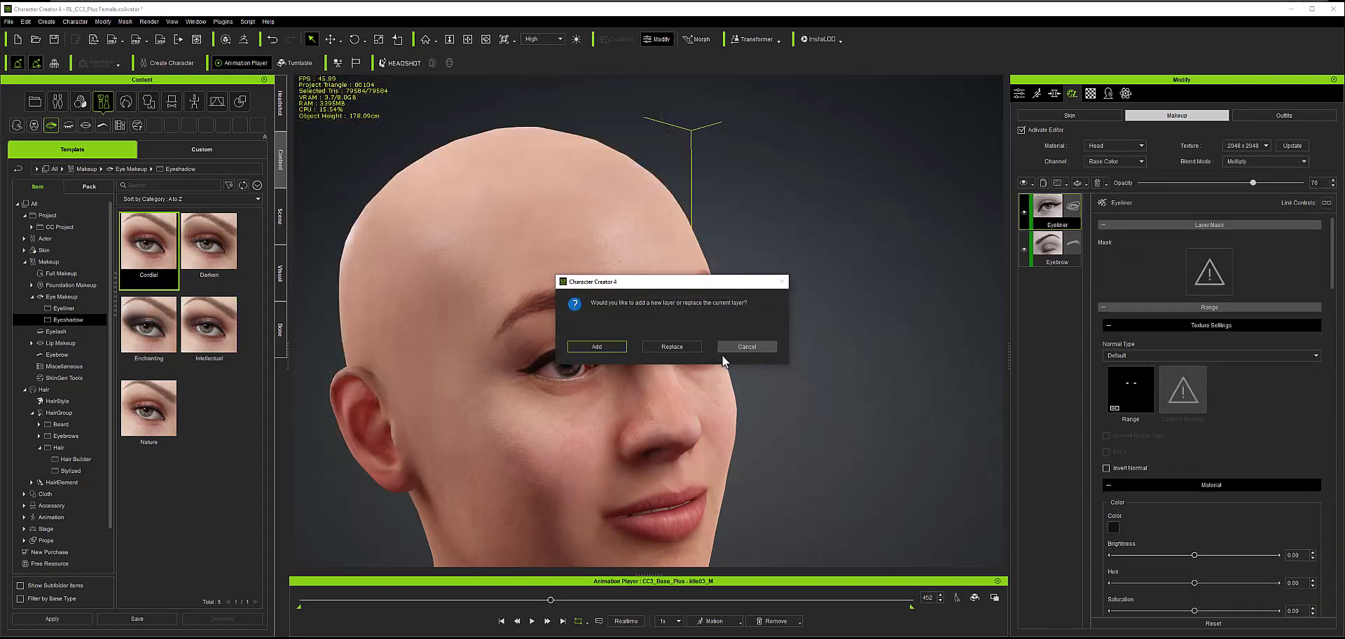
key(Return)
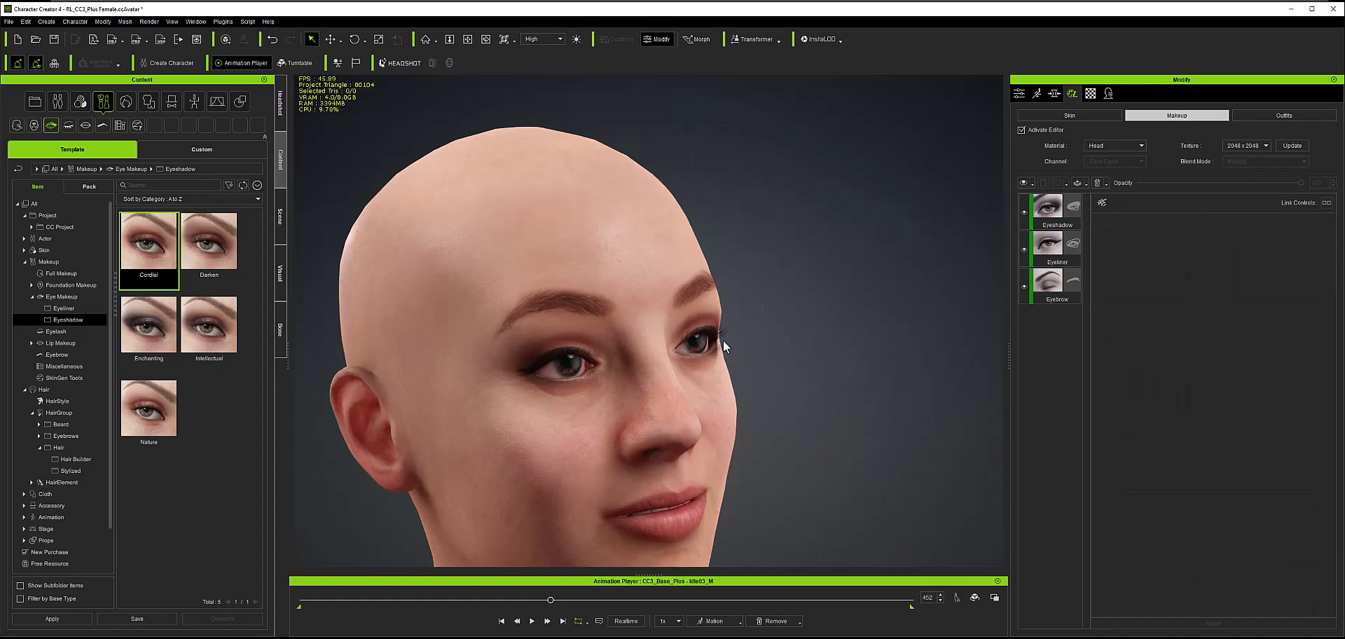
Apply the Mascara_Bushy eyelash makeup to the character, replacing the current layer.
click(65, 332)
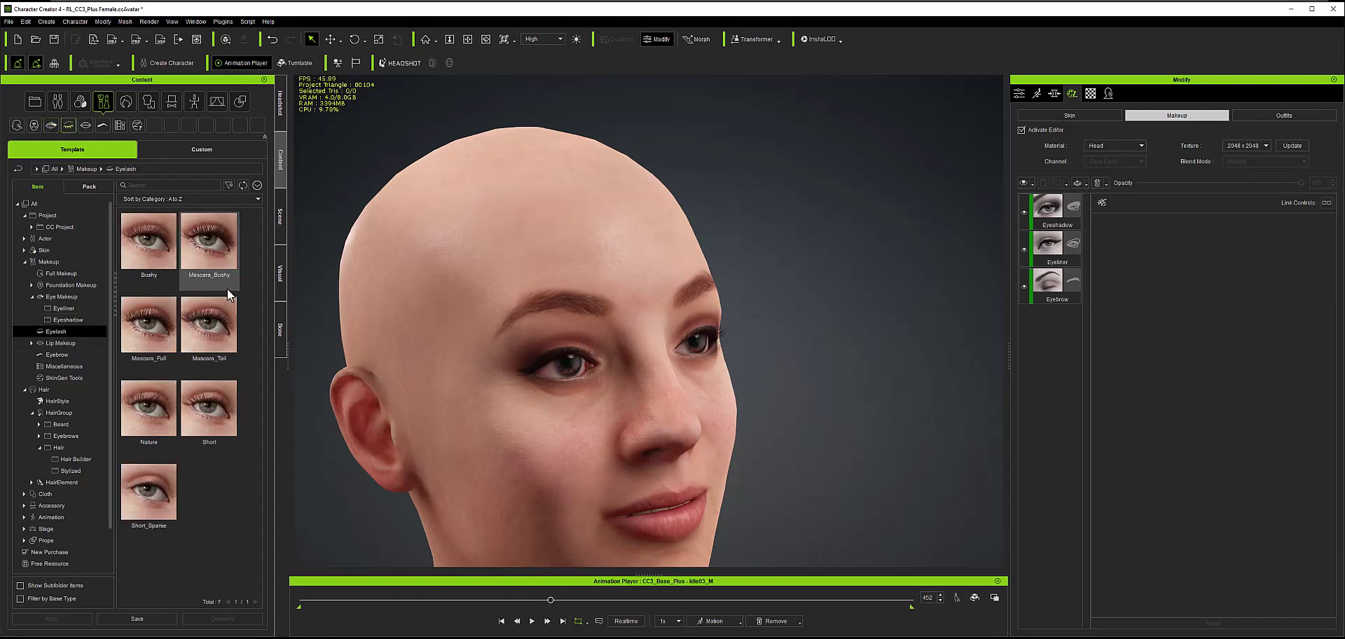
drag(227, 289, 576, 353)
click(670, 346)
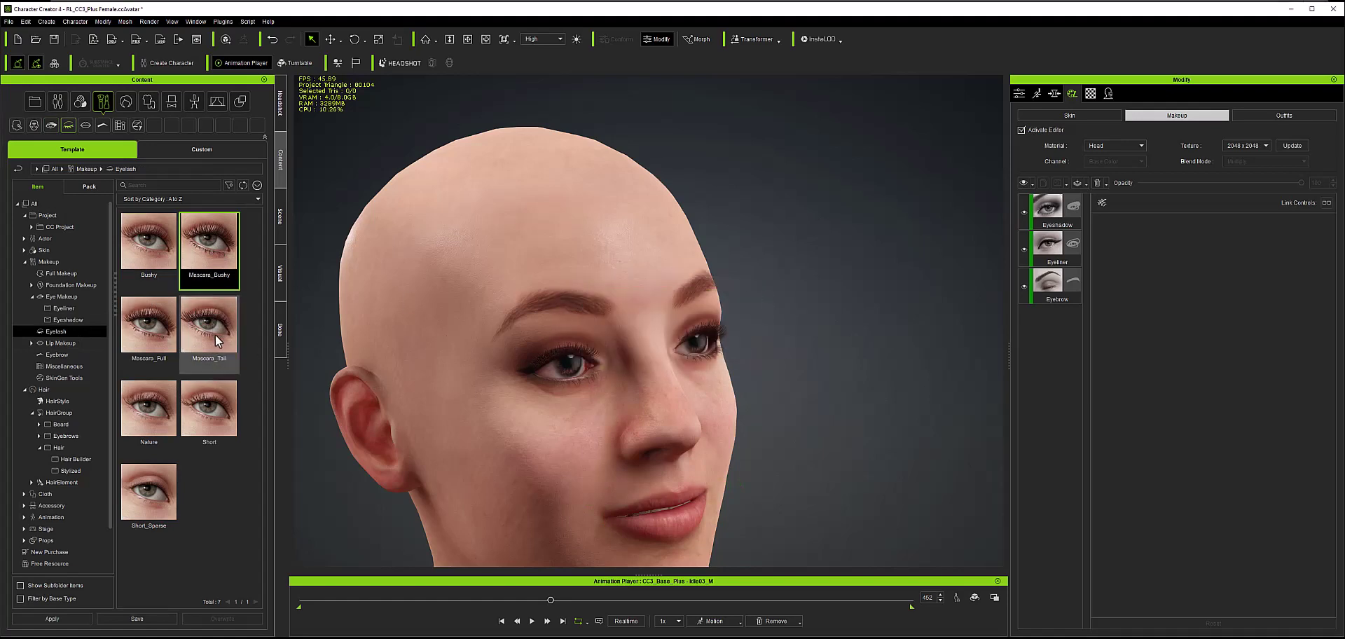
right_drag(561, 359, 675, 382)
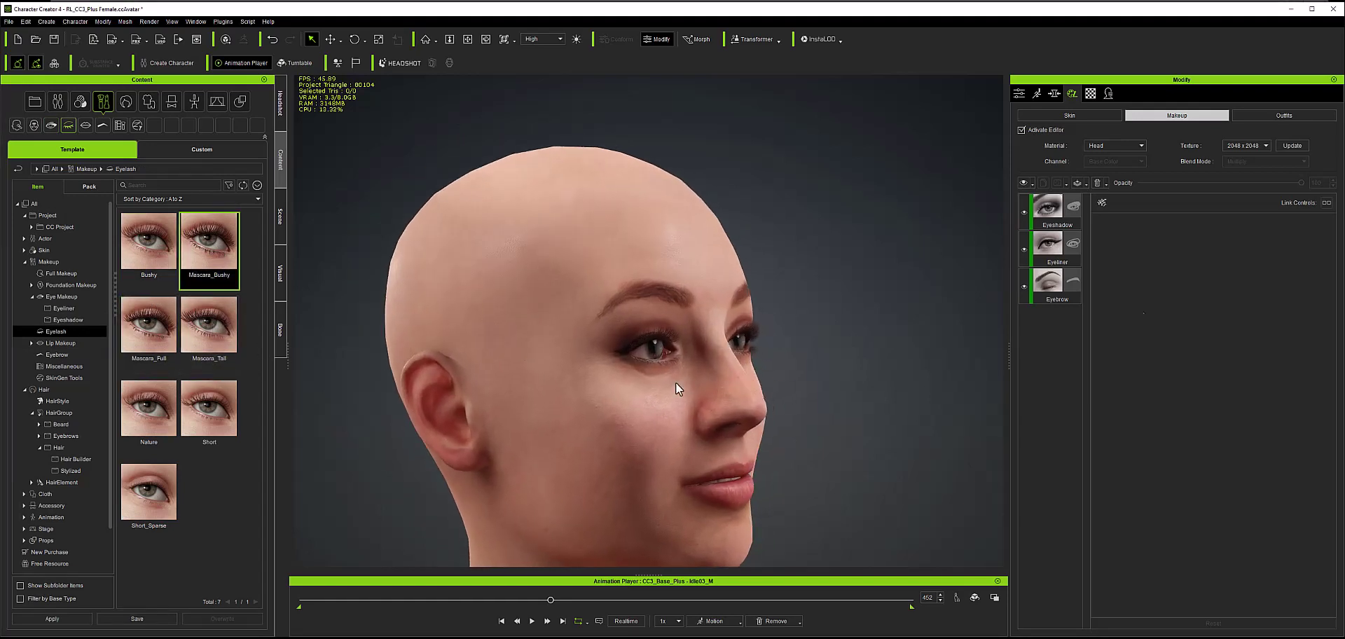
Apply the Cute foundation makeup to the character's face.
click(57, 354)
click(70, 284)
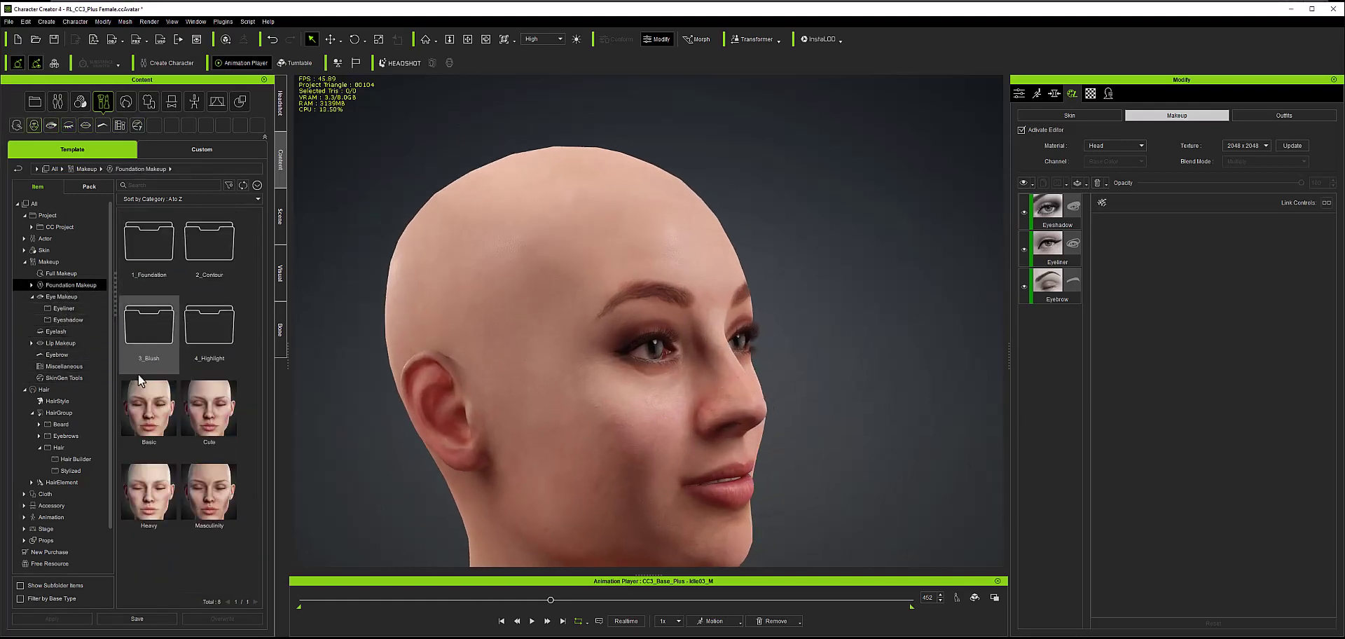
drag(208, 418, 690, 406)
click(1057, 246)
click(1113, 479)
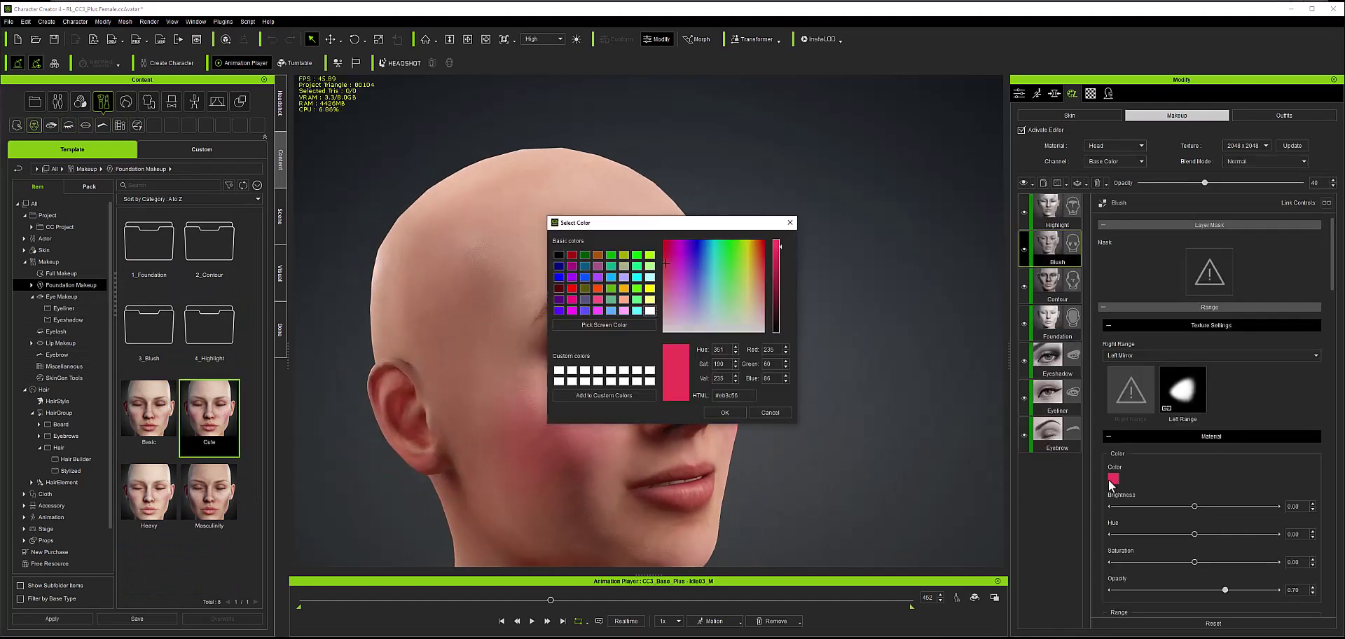
click(764, 413)
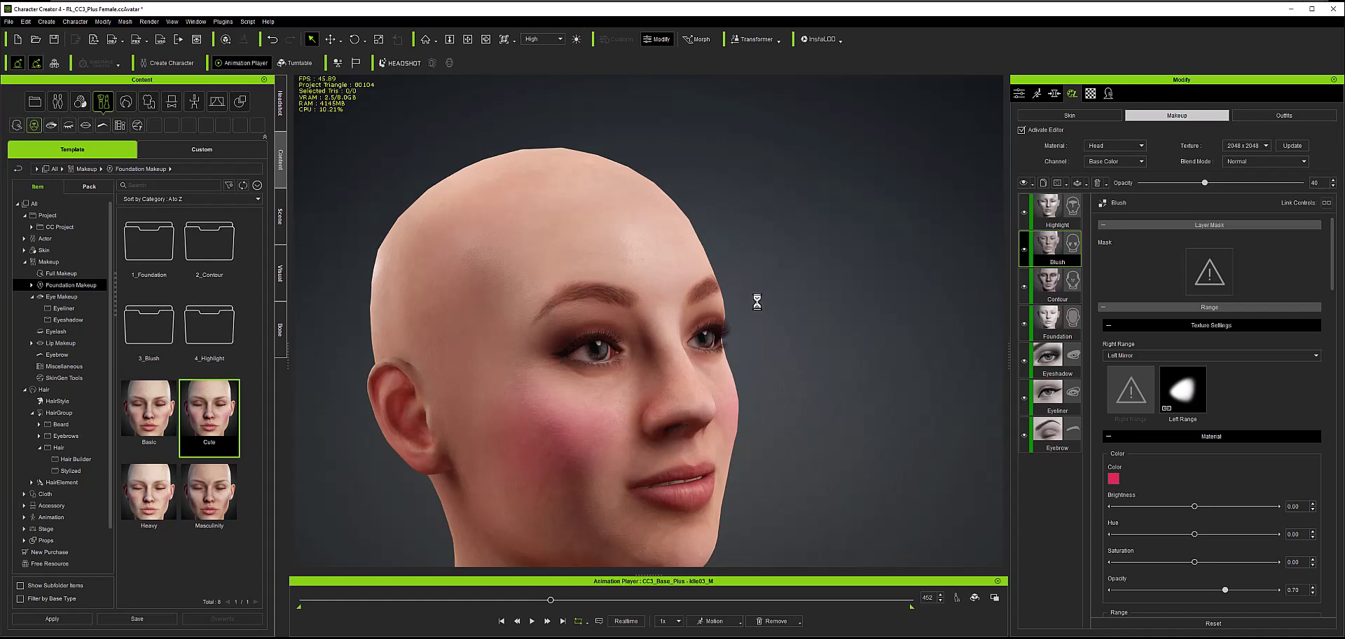
Check the character's outfit parts and deactivate the makeup skin editor.
click(1271, 115)
click(1103, 193)
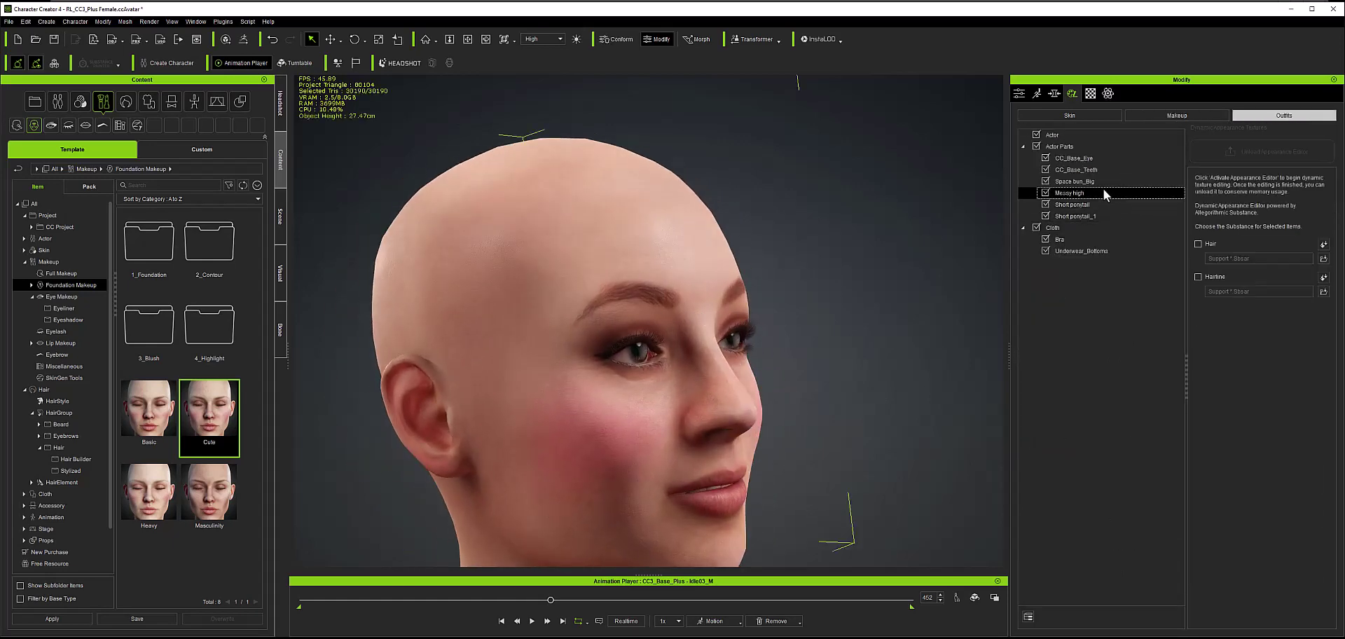
click(1158, 116)
click(1021, 130)
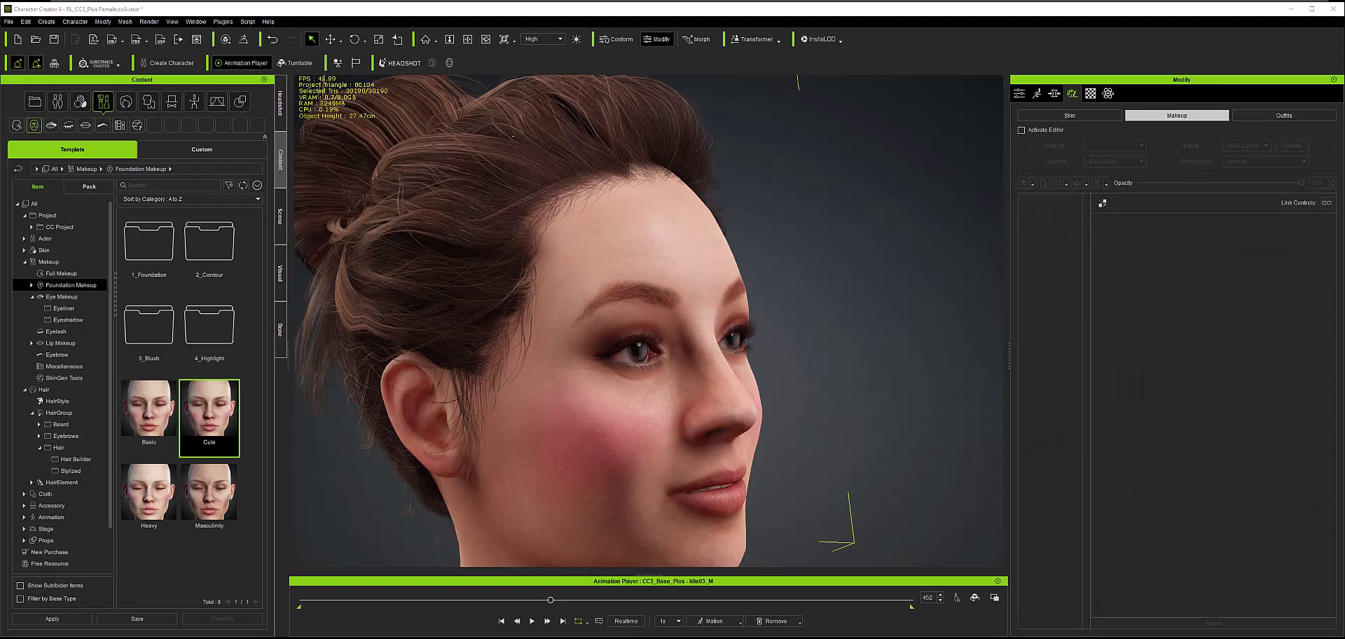
Examine the Eye morph sliders, the actor part list and the Eyelash makeup items, including the Skin & Makeup pack.
click(1053, 95)
scroll(1107, 427, up, 1)
click(1093, 386)
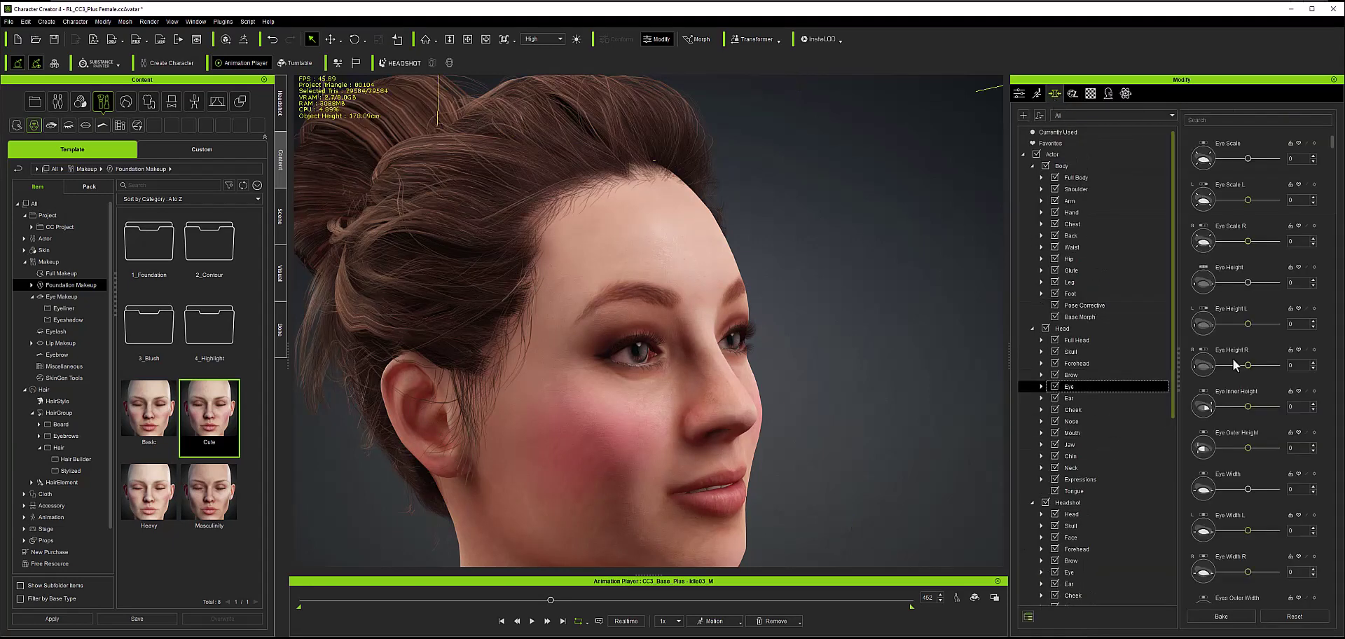
right_drag(764, 371, 754, 396)
scroll(754, 397, down, 3)
scroll(1105, 462, down, 8)
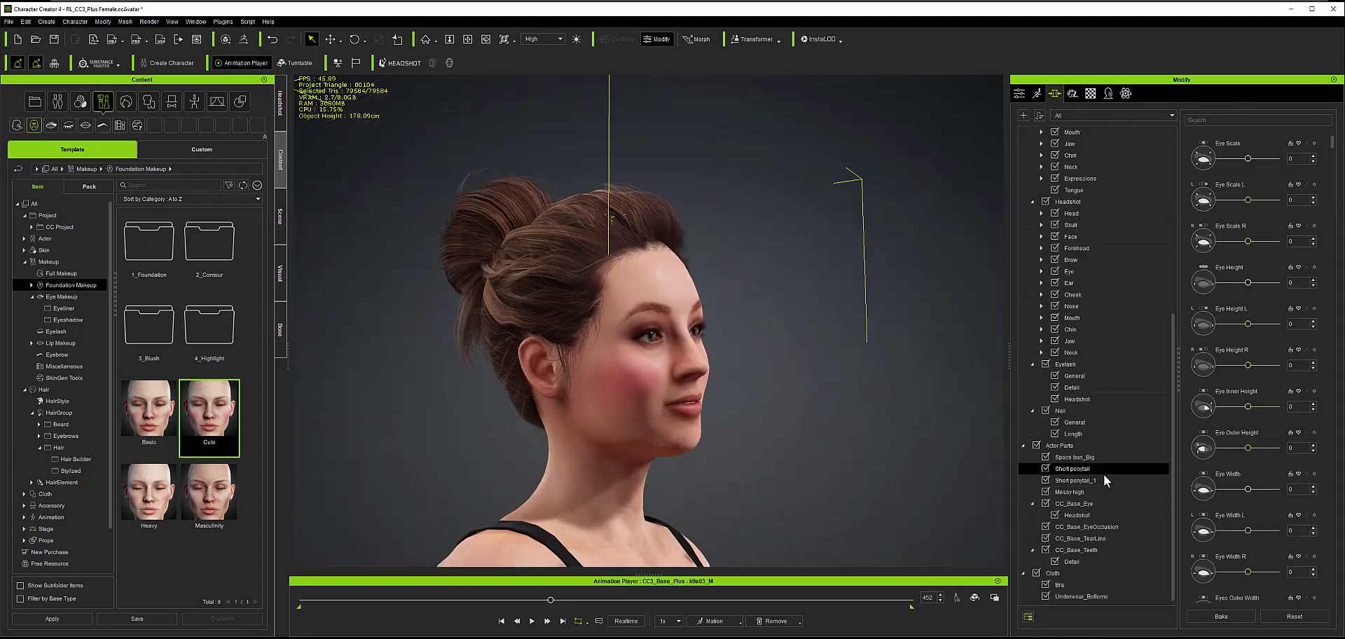
click(74, 332)
click(88, 187)
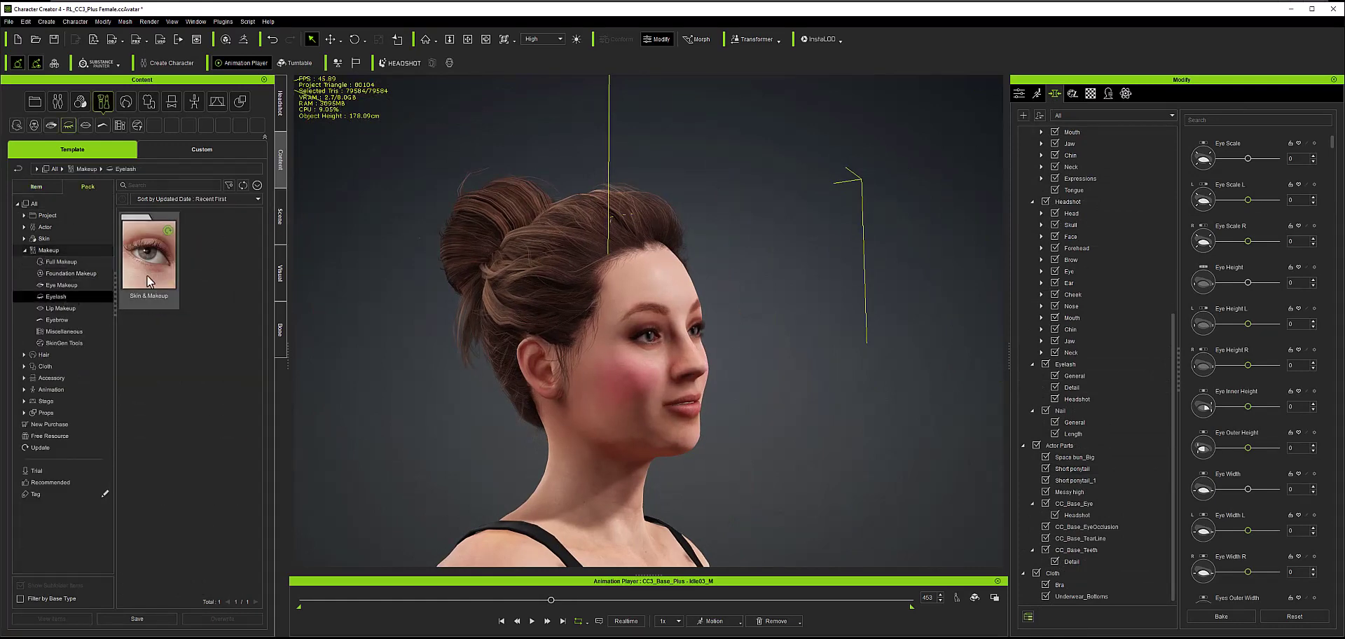
click(148, 276)
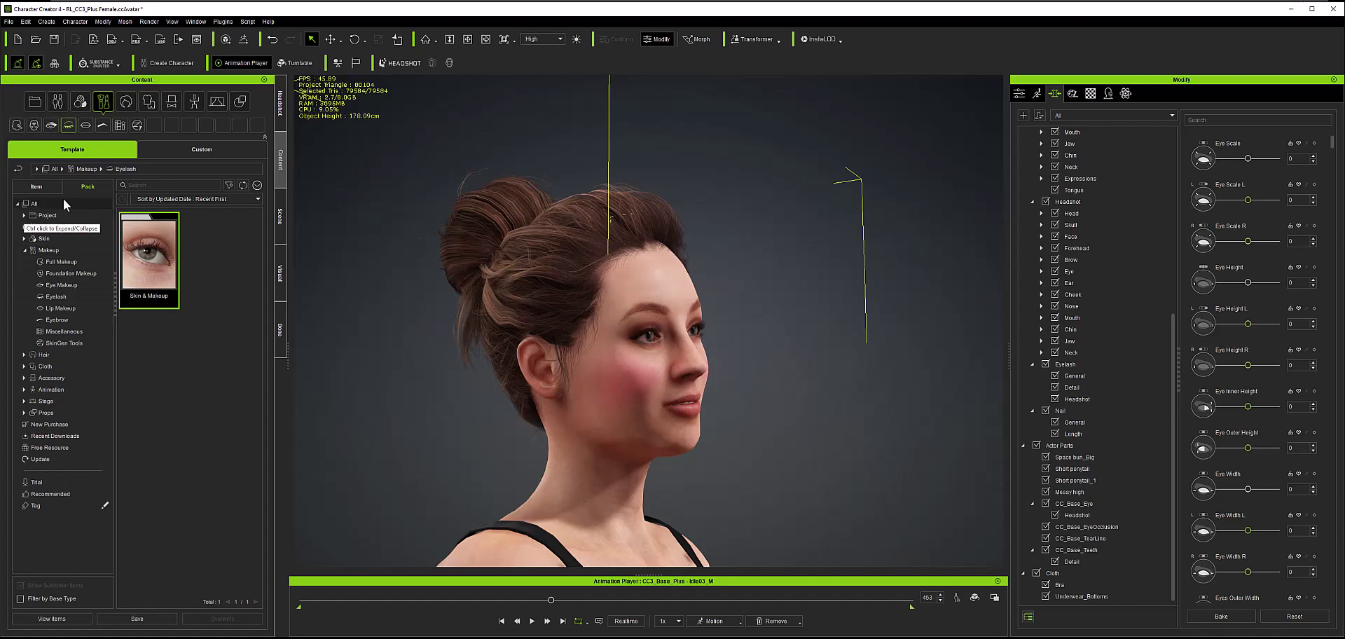
double_click(162, 252)
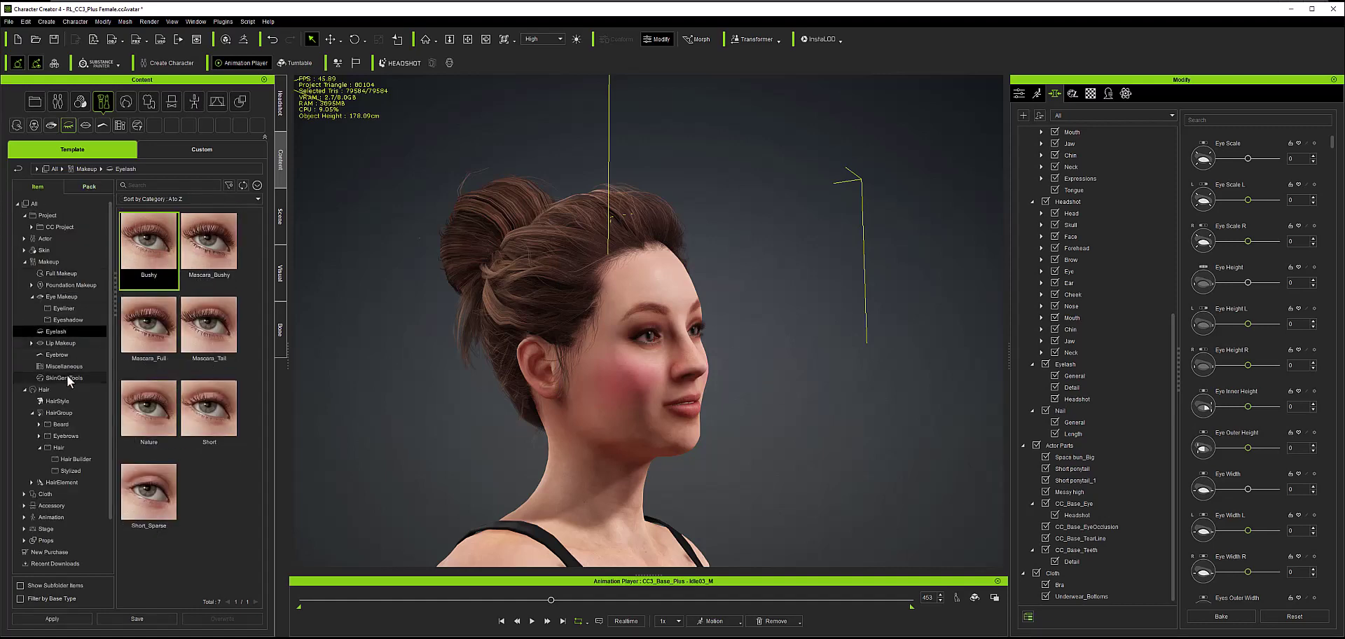
click(65, 355)
click(60, 331)
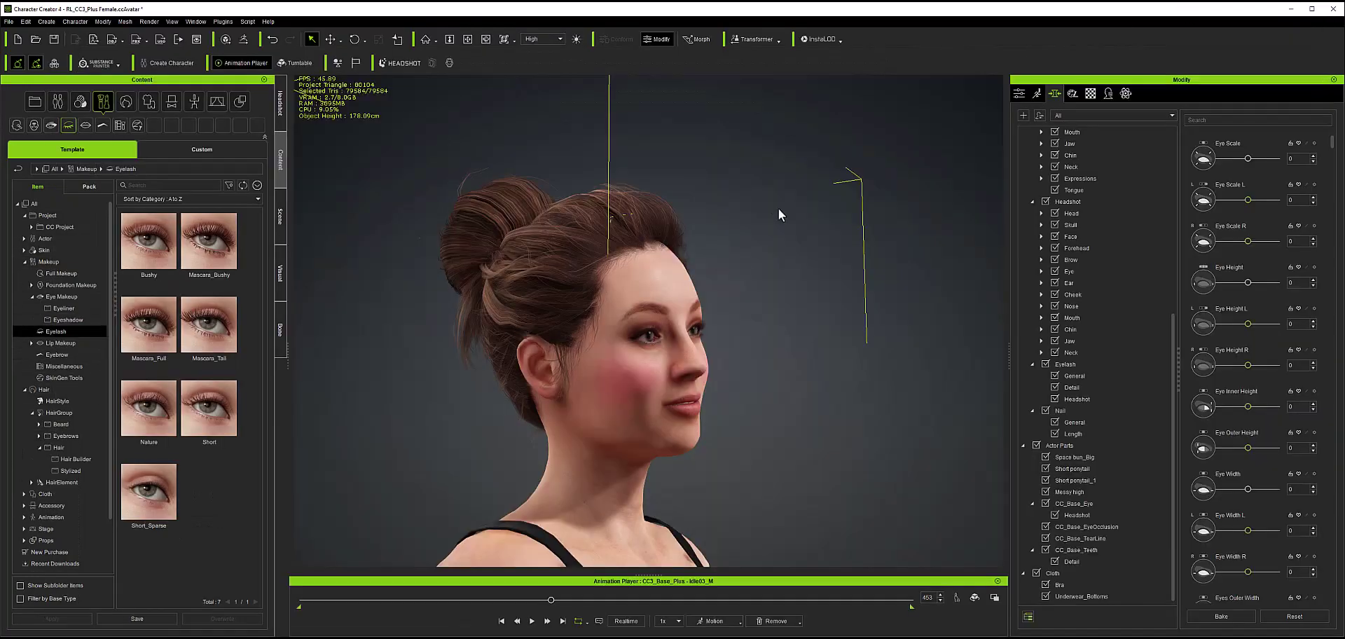
Preview the made-up character by playing and pausing the idle animation.
key(space)
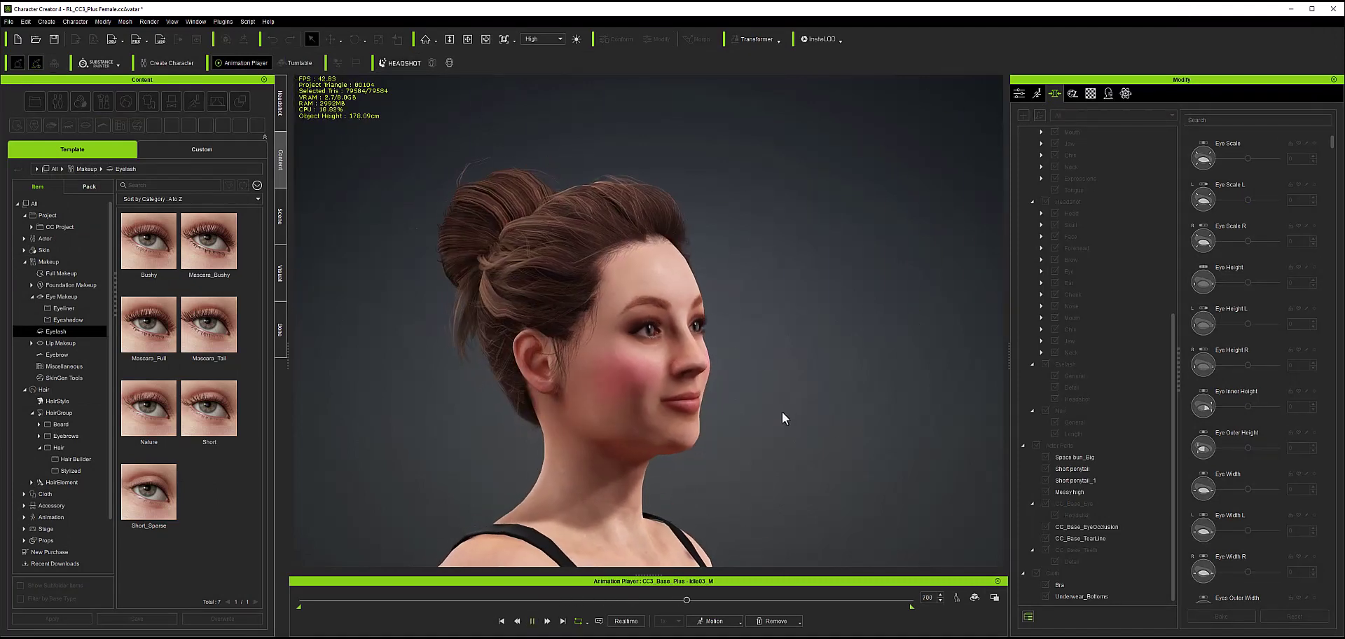
click(533, 621)
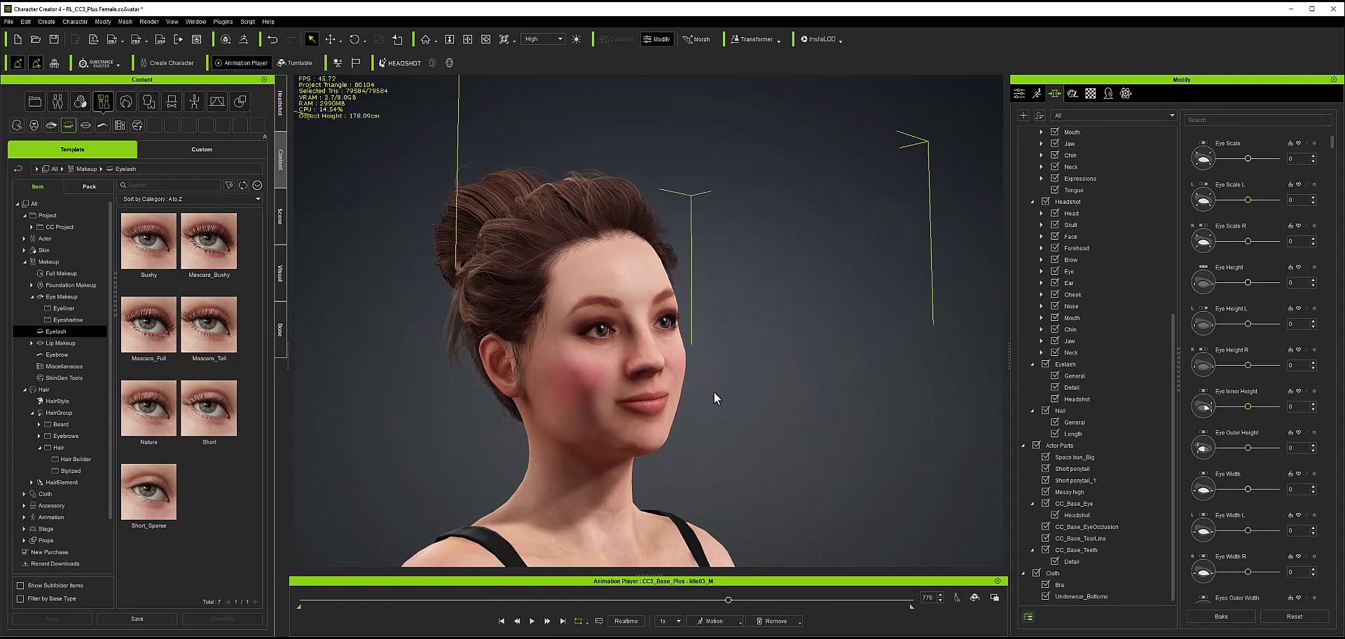
Select the Std_Skin_Head material of CC_Base_Body and open its Base Color texture in Photoshop.
click(1091, 94)
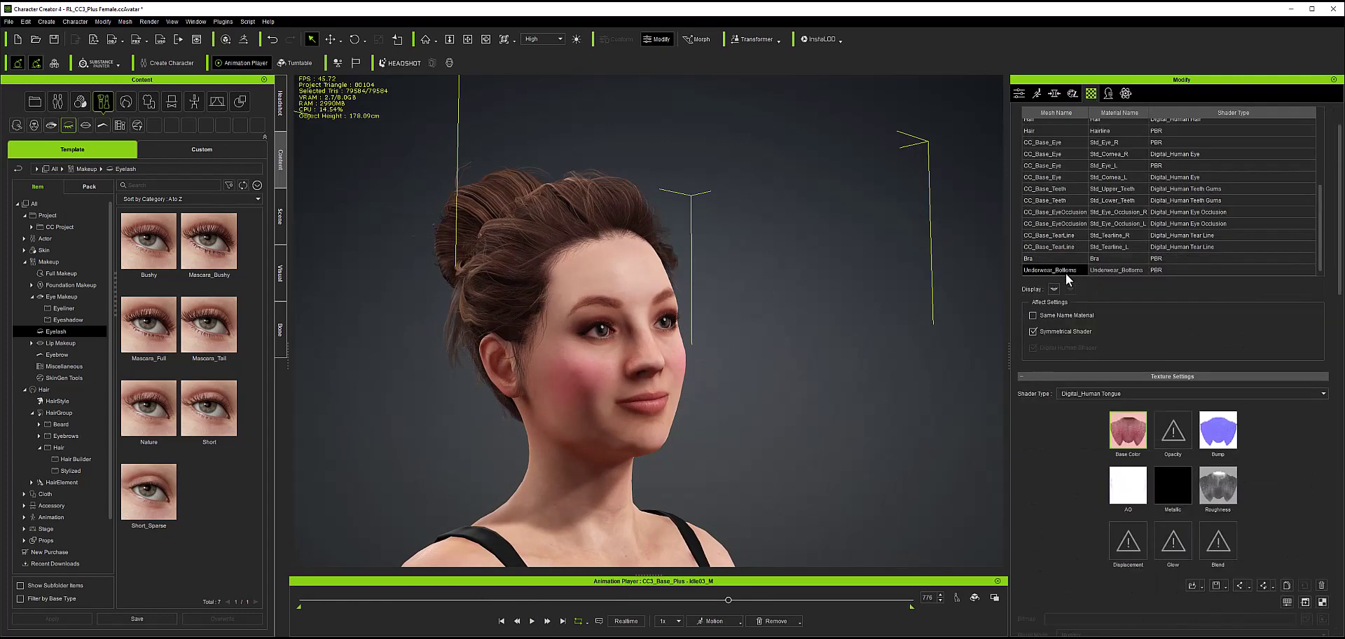
scroll(1061, 210, up, 3)
click(1058, 165)
scroll(1225, 571, down, 1)
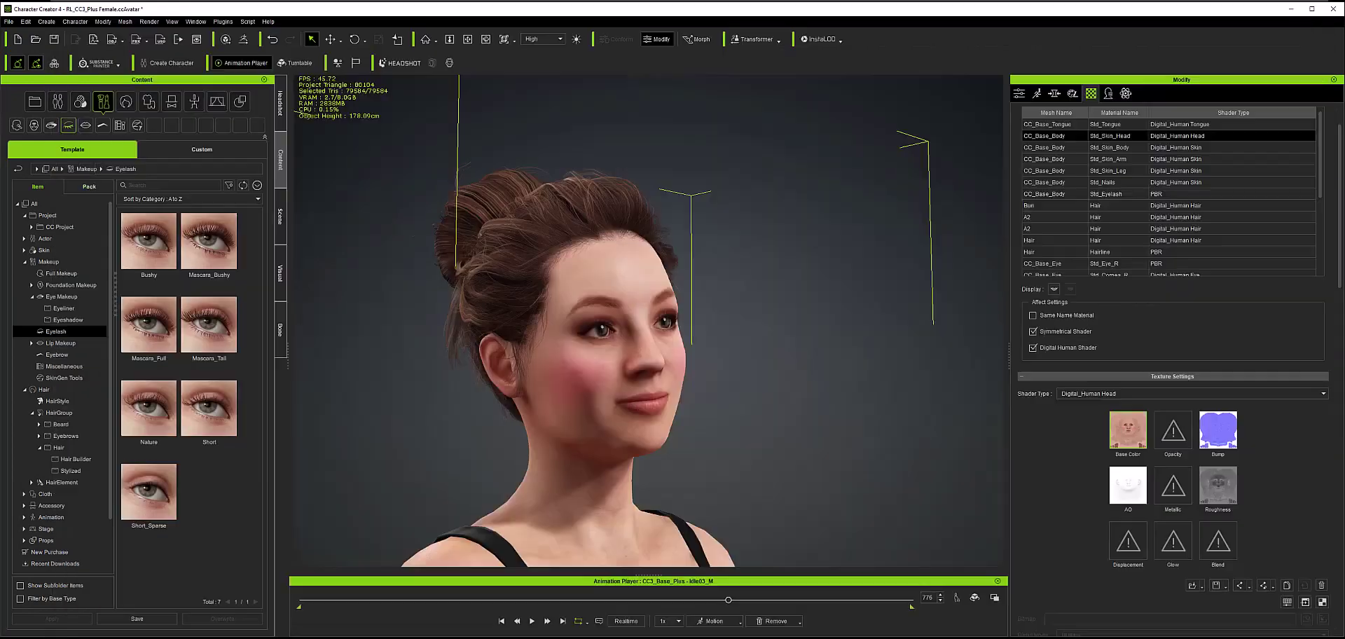
scroll(676, 364, up, 5)
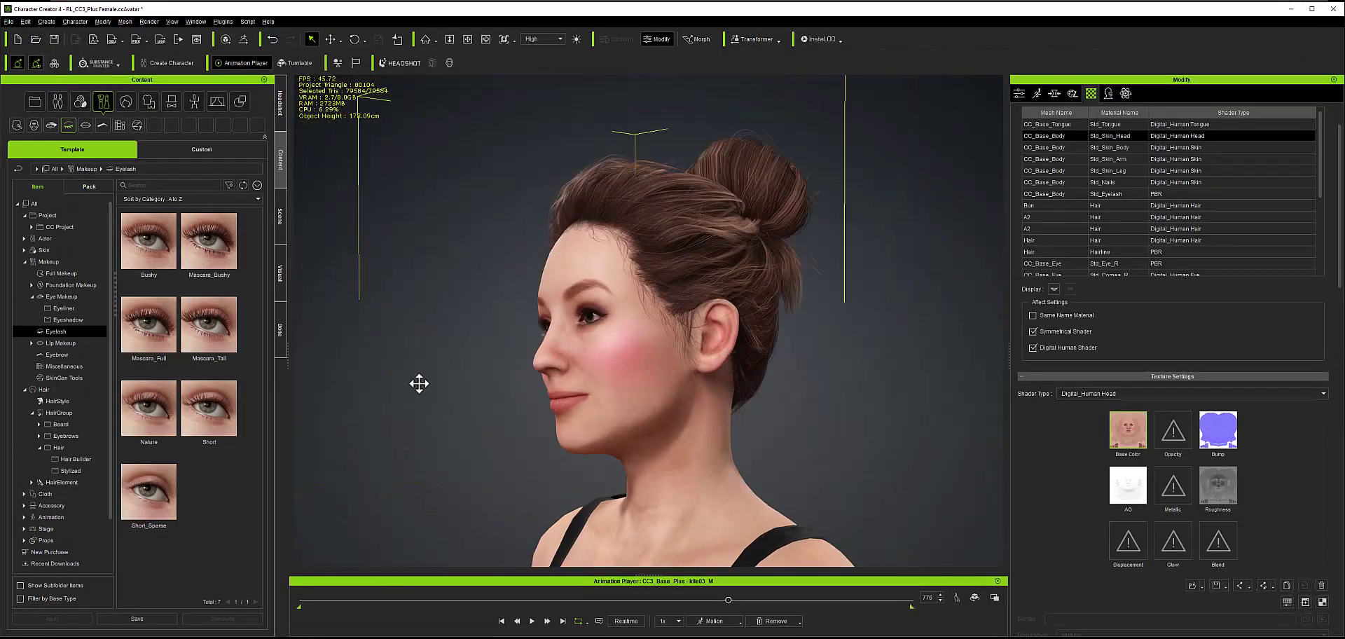
right_drag(419, 383, 901, 381)
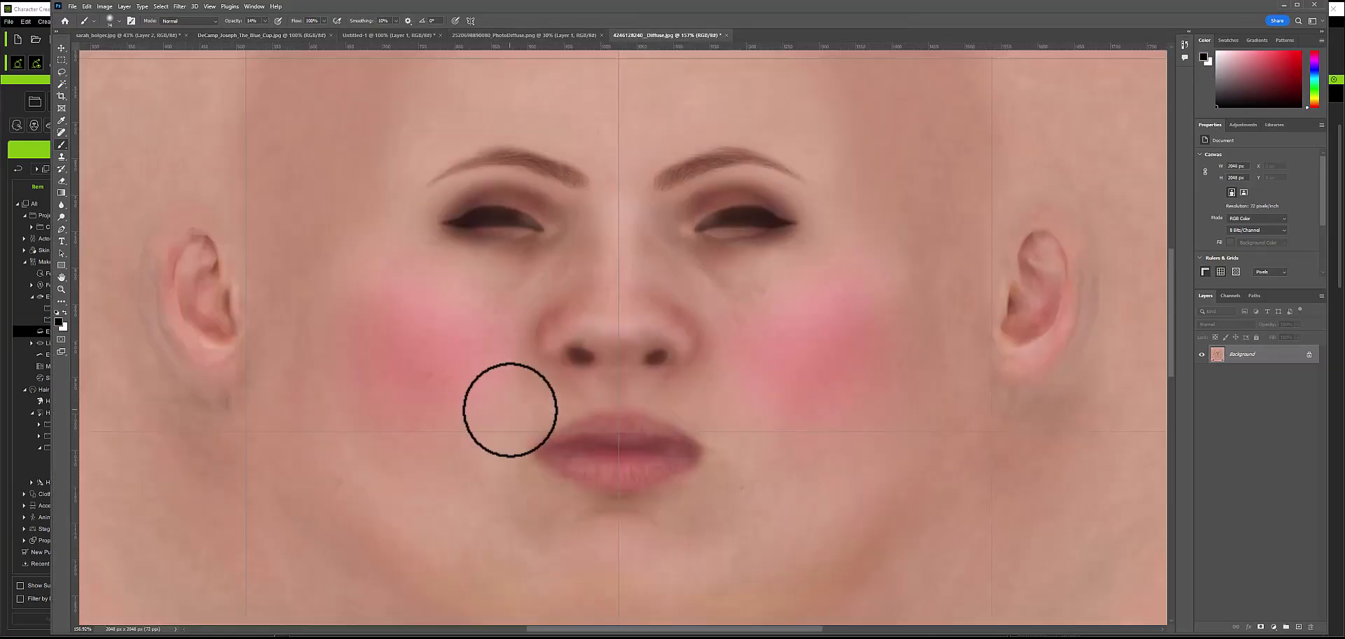
Sample a pink foreground color from the cheek and paint blush over both cheeks with the Brush tool.
alt+scroll(531, 318, up, 2)
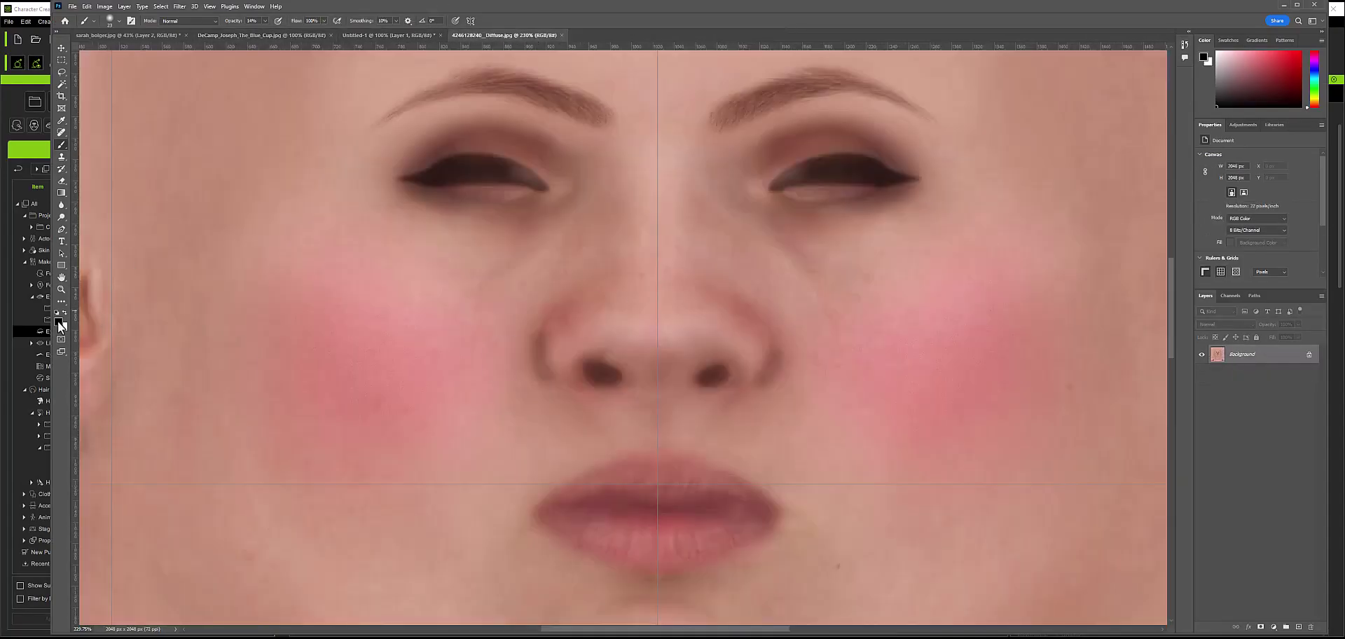
click(59, 322)
click(404, 357)
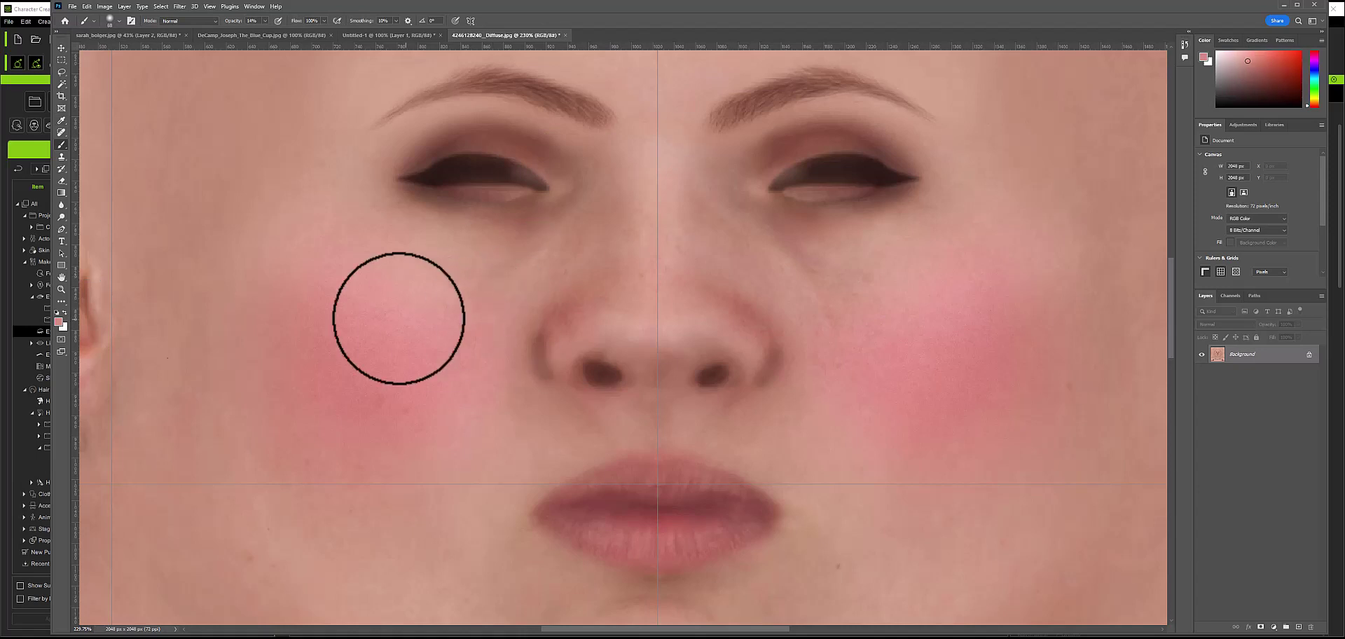
click(59, 321)
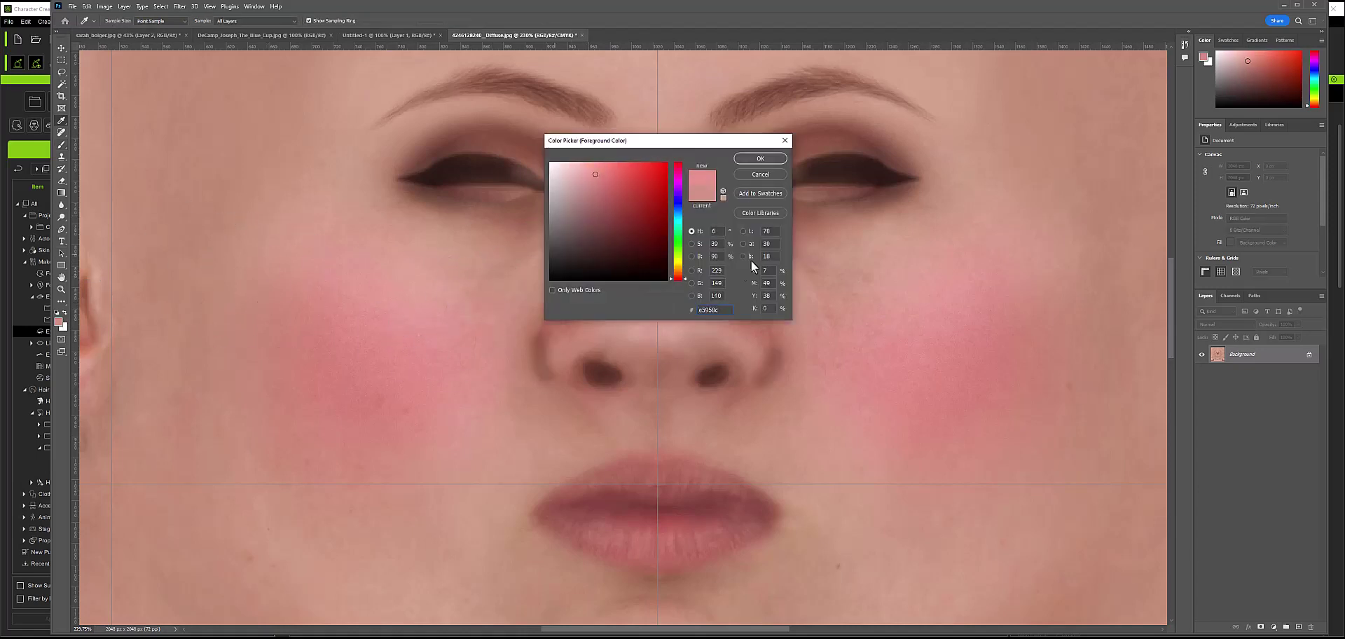
key(Return)
key(b)
alt+right_drag(487, 304, 467, 301)
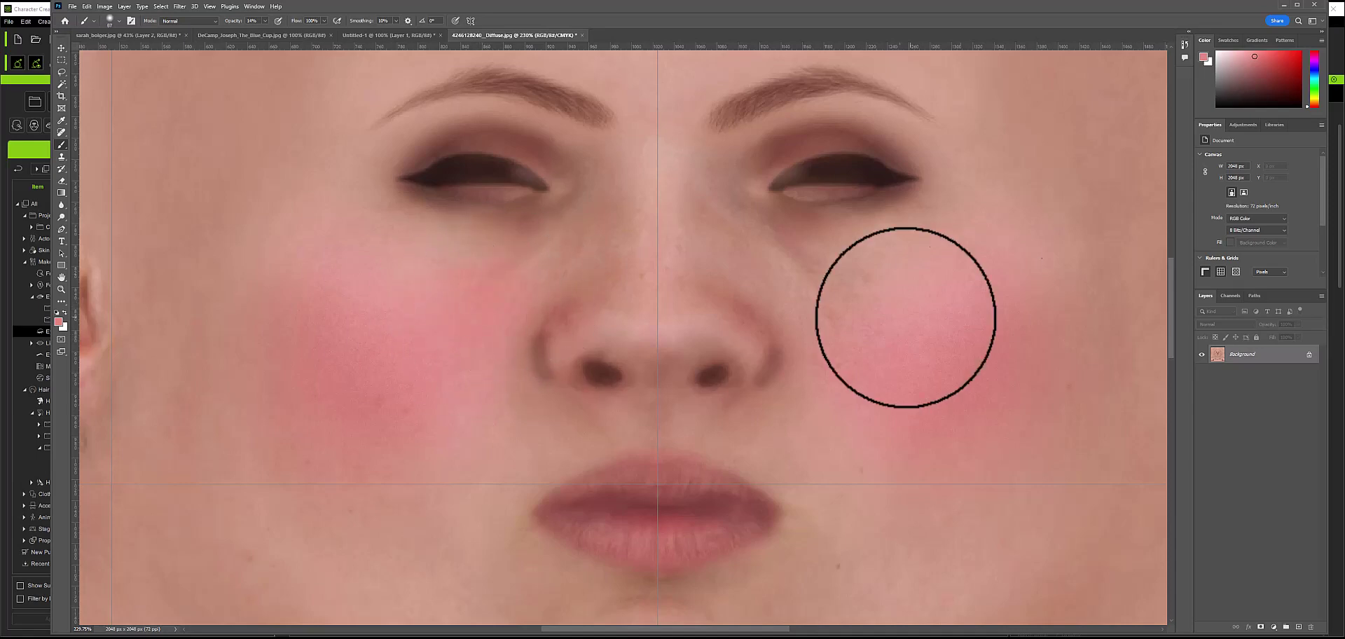
Switch to Character Creator to check the repainted blush on the head from different angles, and return to Photoshop.
key(alt+Tab)
mouse_move(652, 428)
alt+mouse_down()
mouse_move(681, 431)
mouse_move(668, 438)
alt+mouse_up()
key(alt+Tab)
right_drag(867, 177, 1081, 196)
key(alt+Tab)
Add a new empty layer above the Background of the face texture.
click(1263, 389)
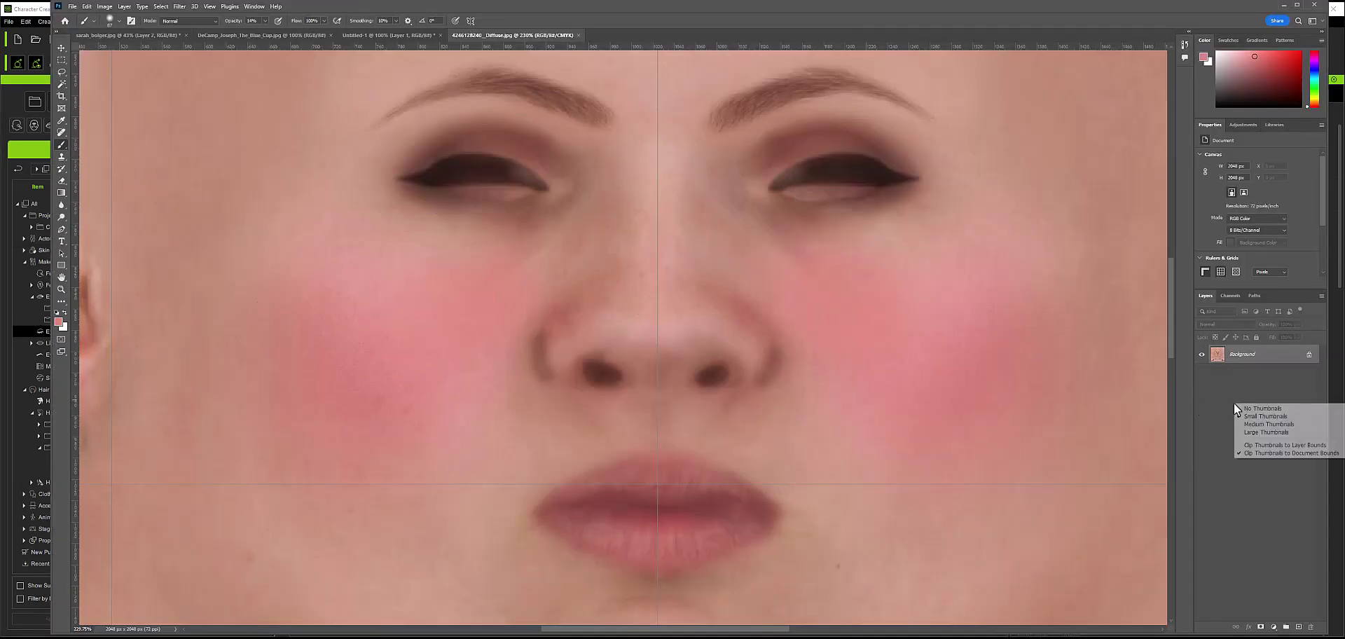
click(124, 6)
click(330, 17)
click(748, 195)
Try painting a pink blush stroke with the Brush tool over the cheek below the eye on the new layer.
key(ctrl+shift+s)
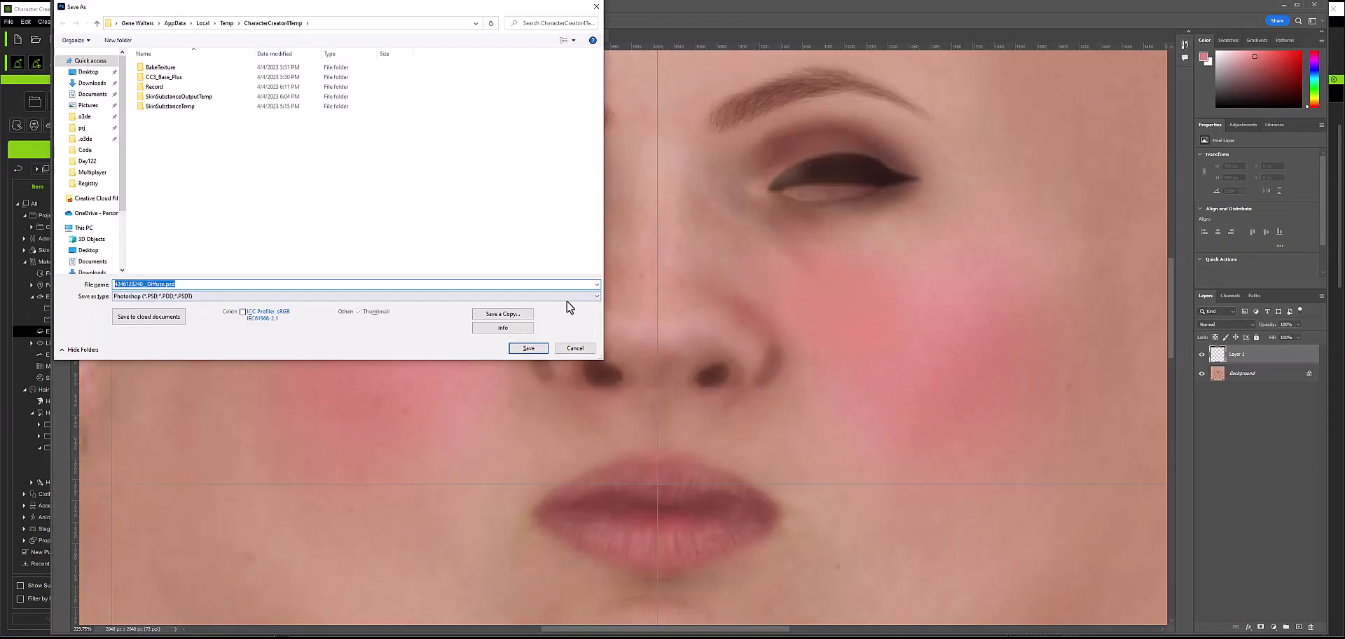
click(572, 348)
click(124, 6)
click(329, 18)
click(748, 196)
drag(350, 272, 448, 262)
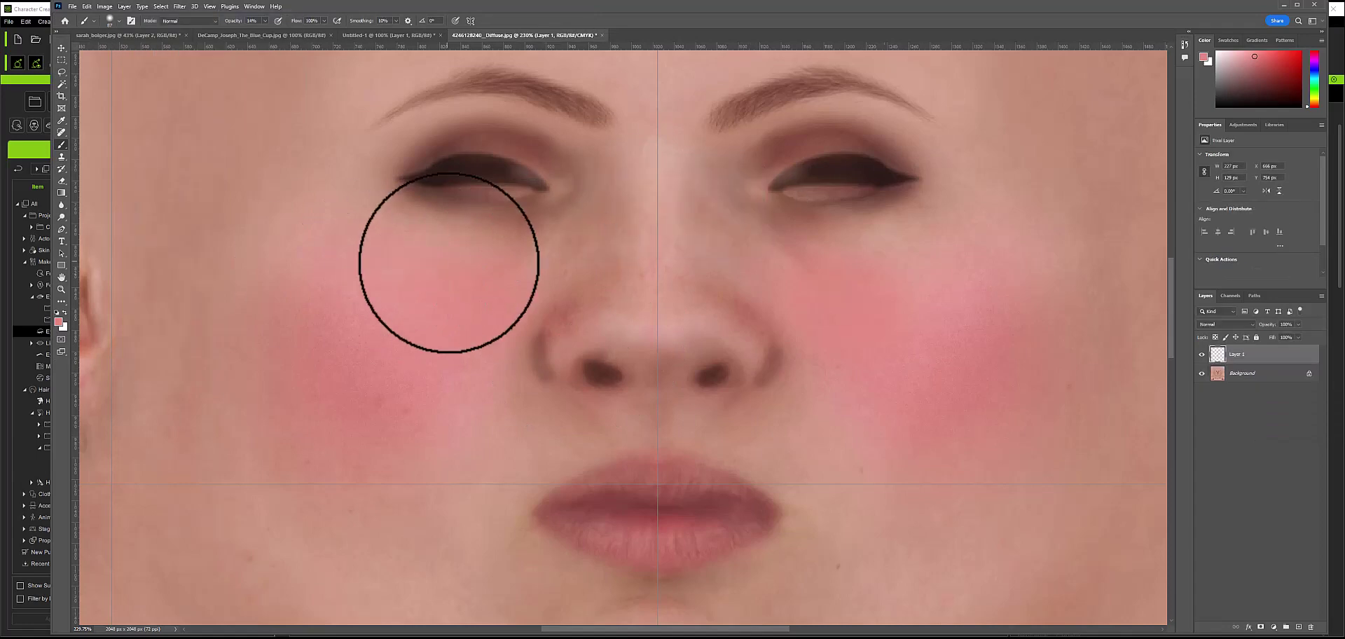
Set the new layer's blend mode to Color Burn and paint stronger blush over both cheeks.
click(1245, 325)
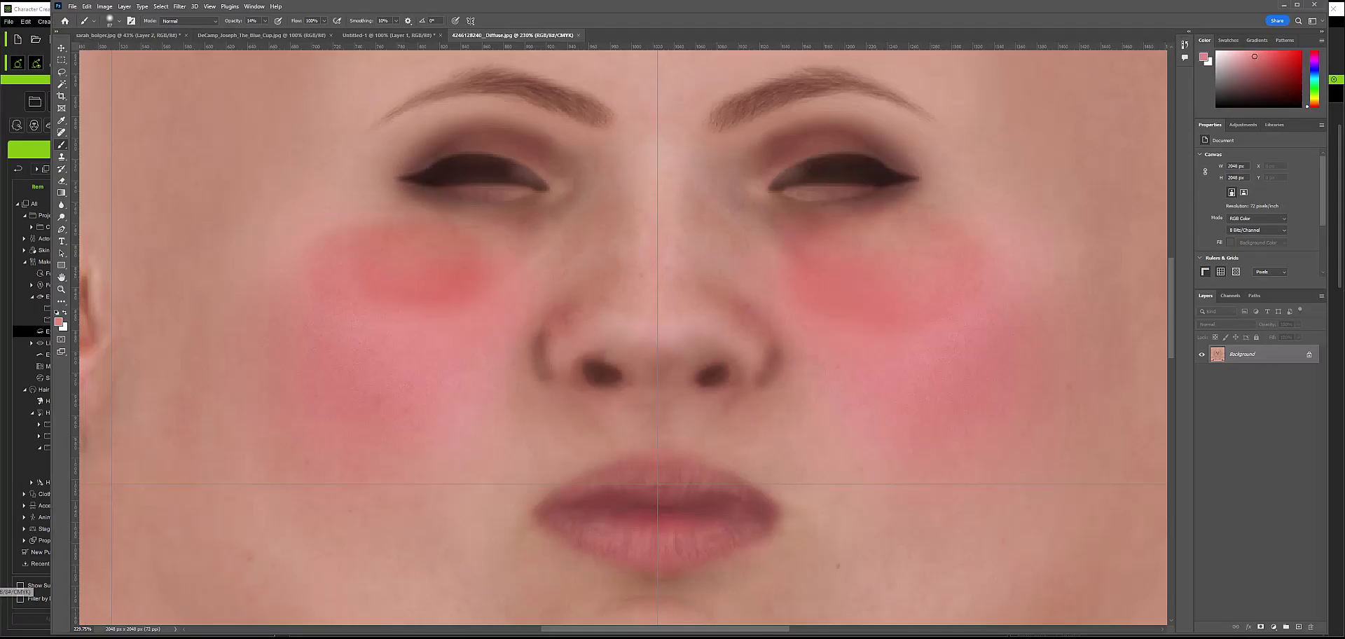
click(1238, 325)
click(1239, 330)
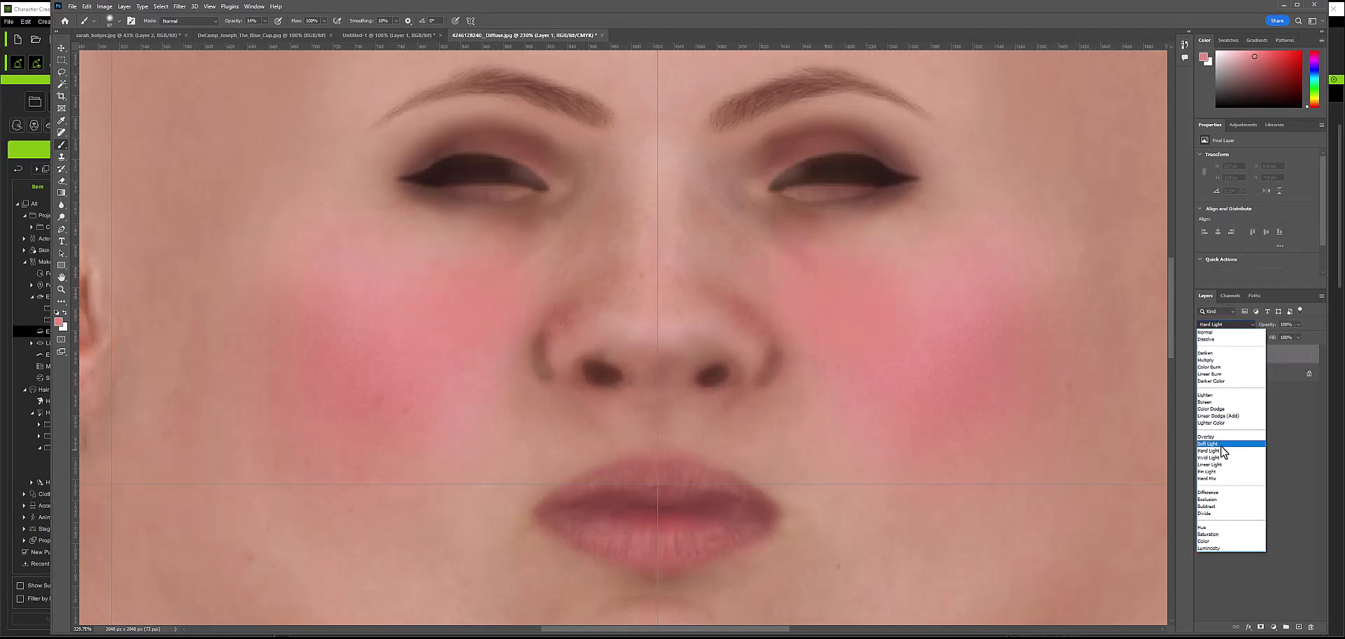
click(1210, 367)
Export the repainted face texture from Photoshop and switch to Character Creator.
click(73, 6)
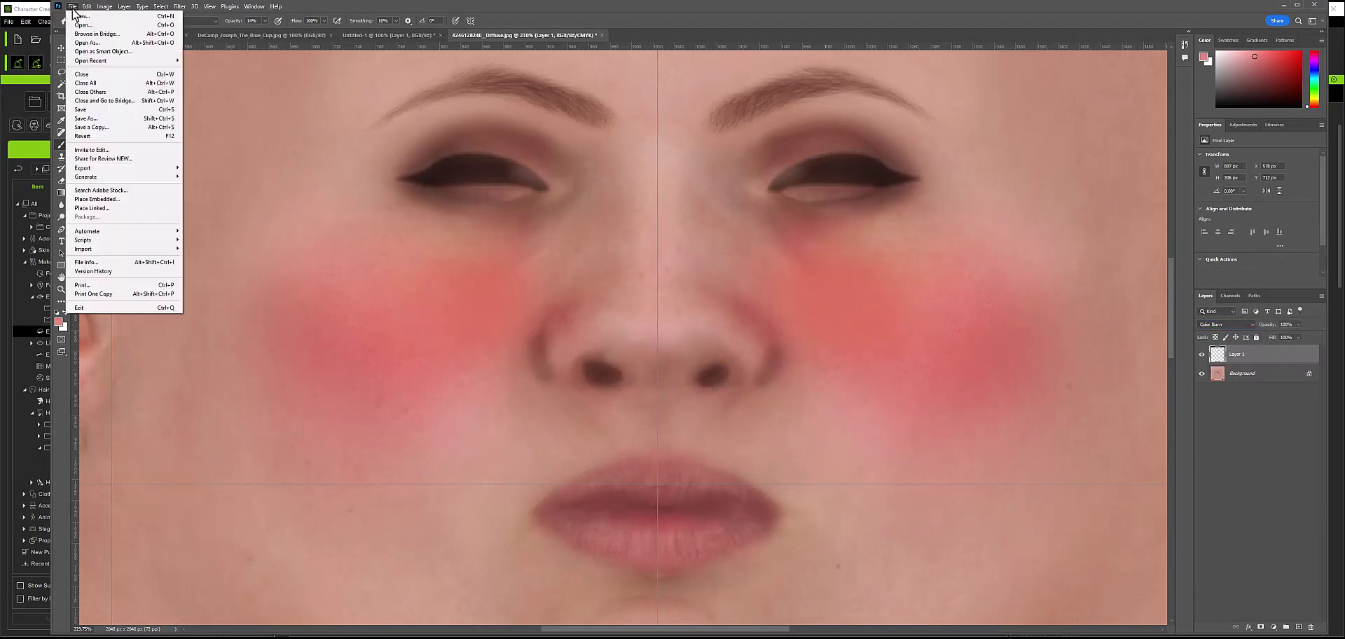
mouse_move(114, 170)
click(204, 177)
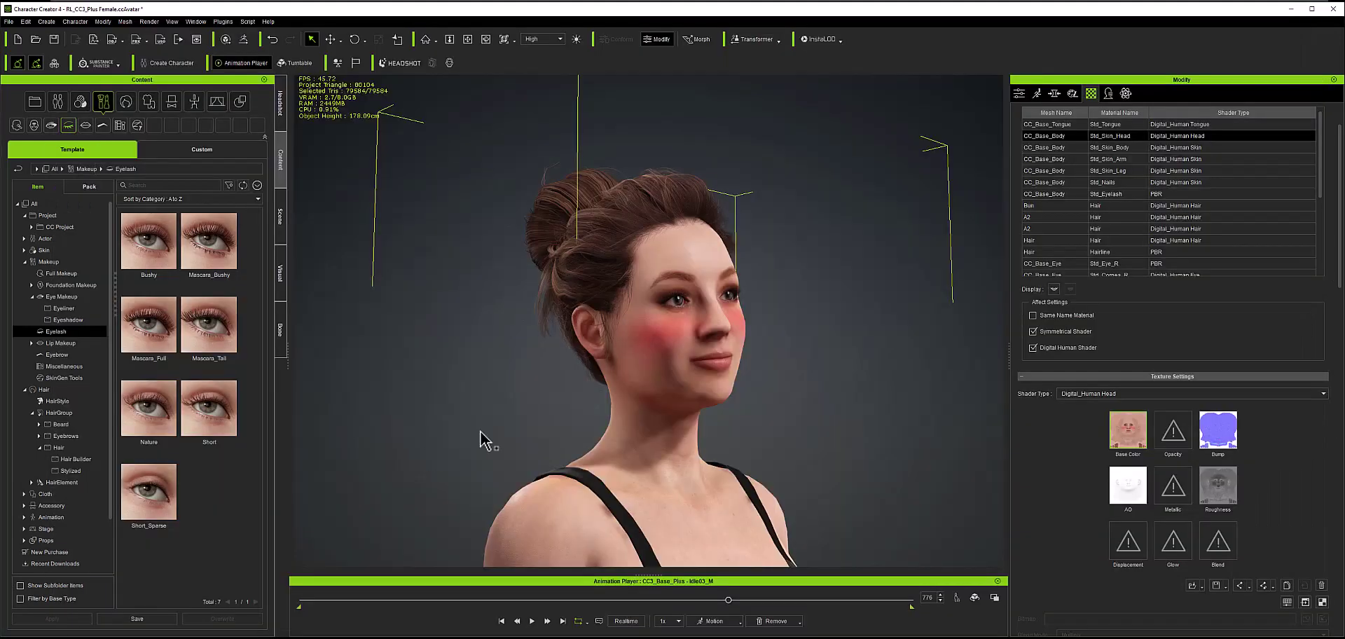
Examine the stronger blush on the head from different angles and compare it with the Headshot reference portrait.
right_drag(480, 442, 736, 379)
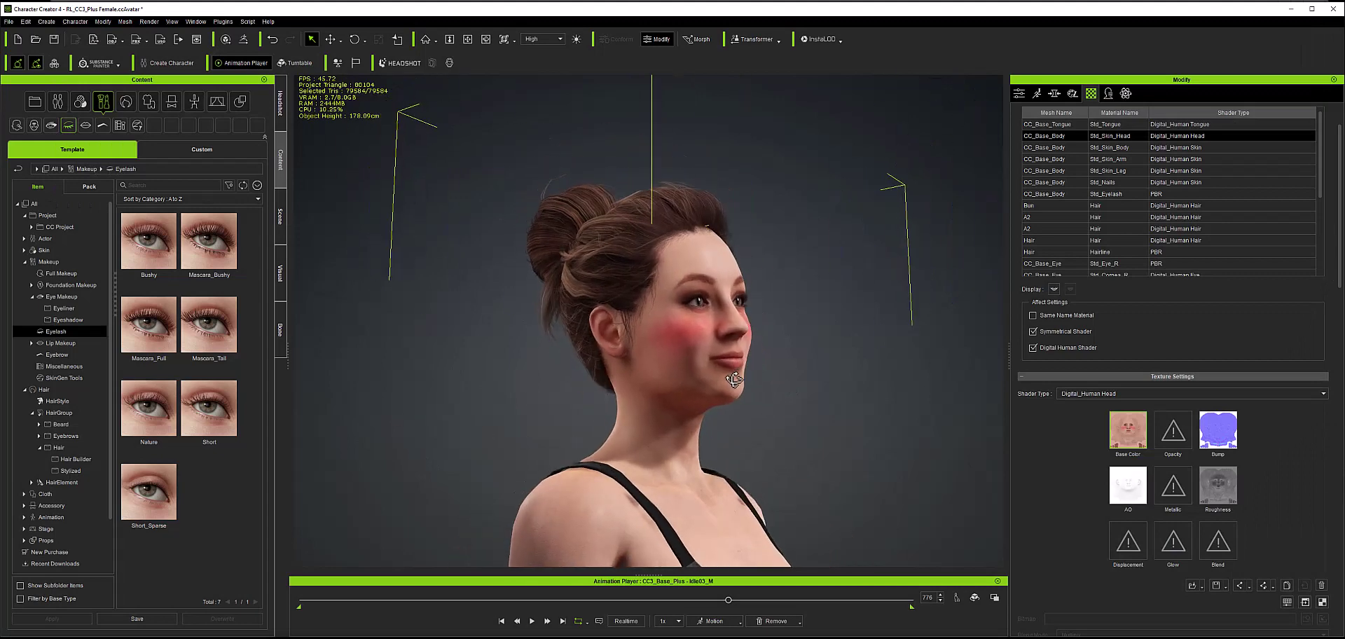
click(449, 63)
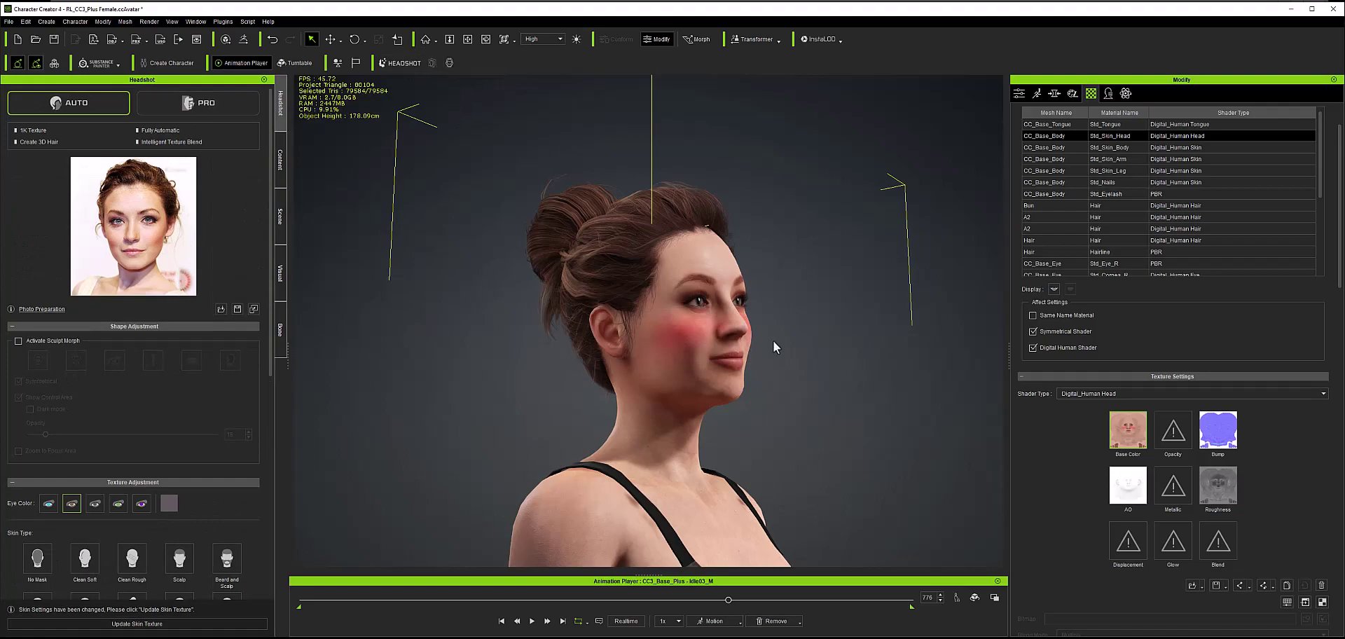
right_drag(774, 341, 719, 376)
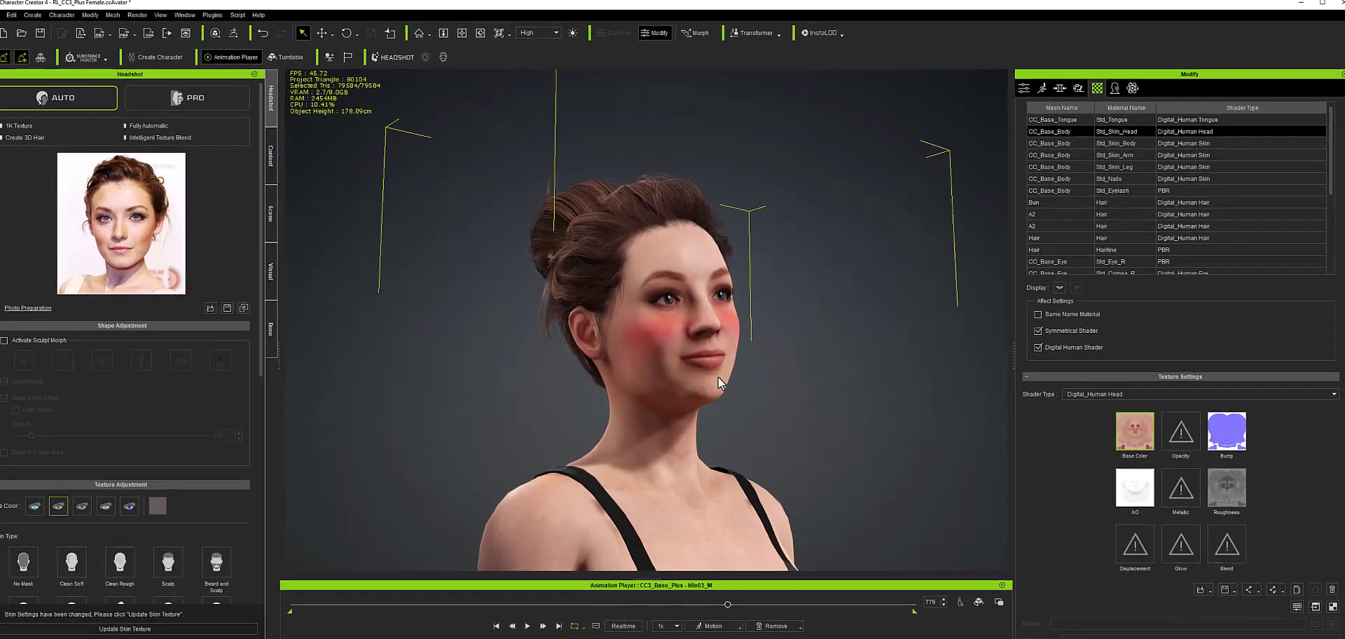